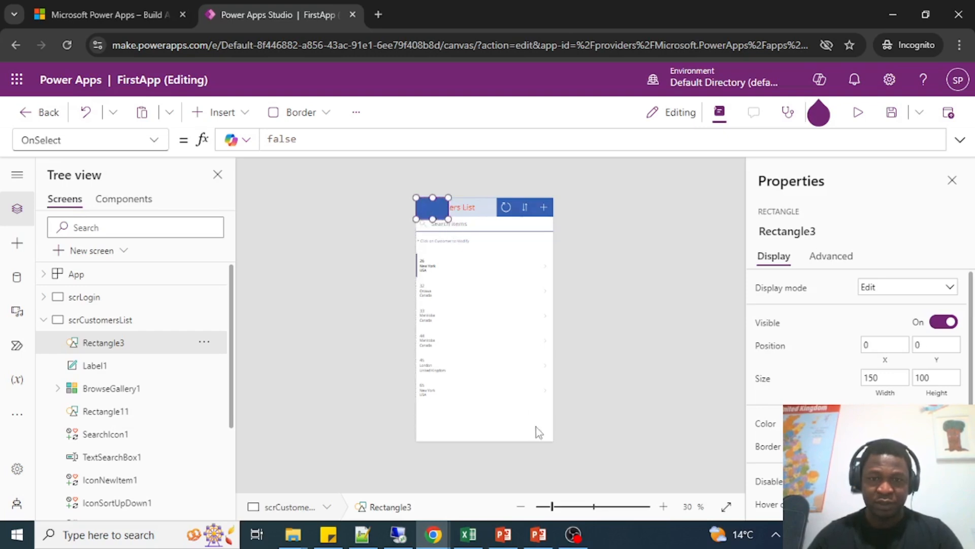
Enlarge the rectangle to 640 by 1136 so it covers the whole screen, and fill it with the medium gray theme color.
left_click_drag(535, 427, 603, 478)
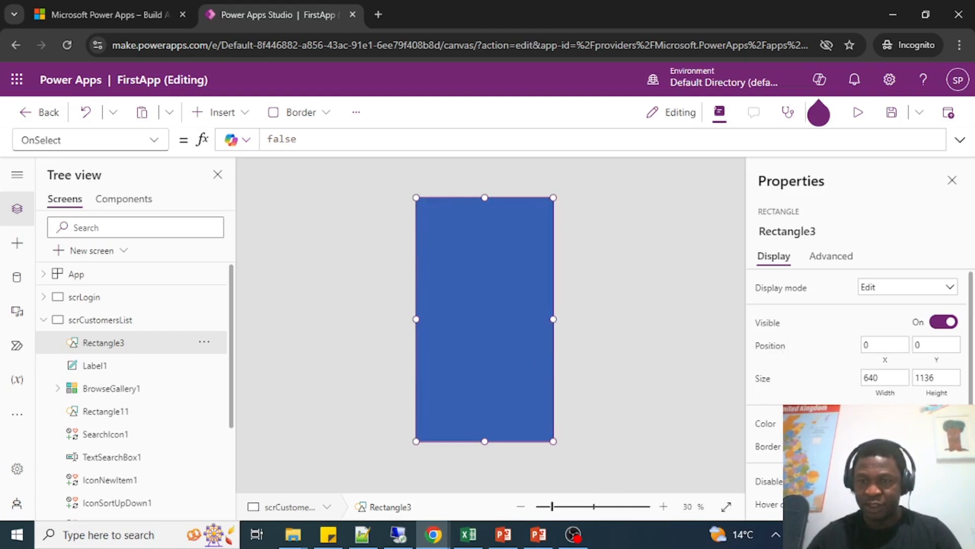
left_click(940, 423)
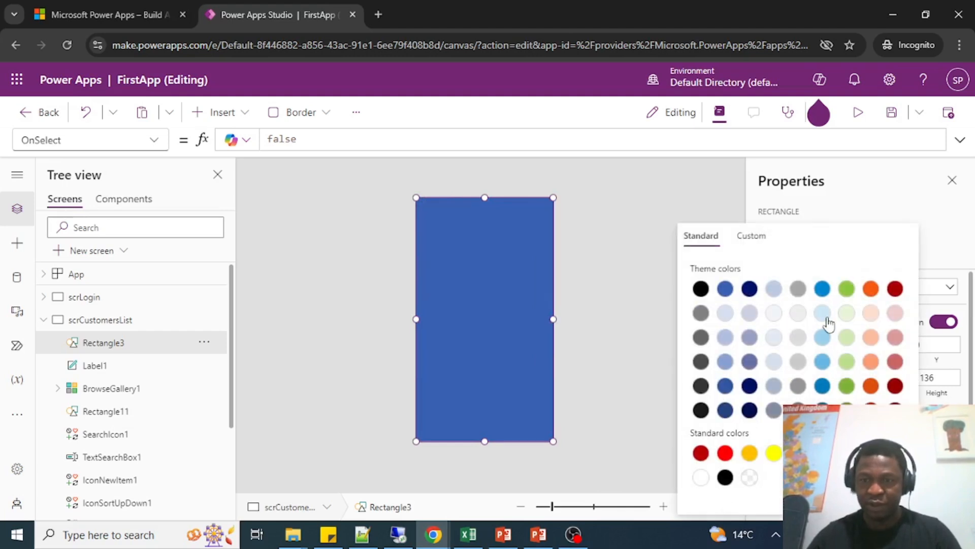
left_click(800, 317)
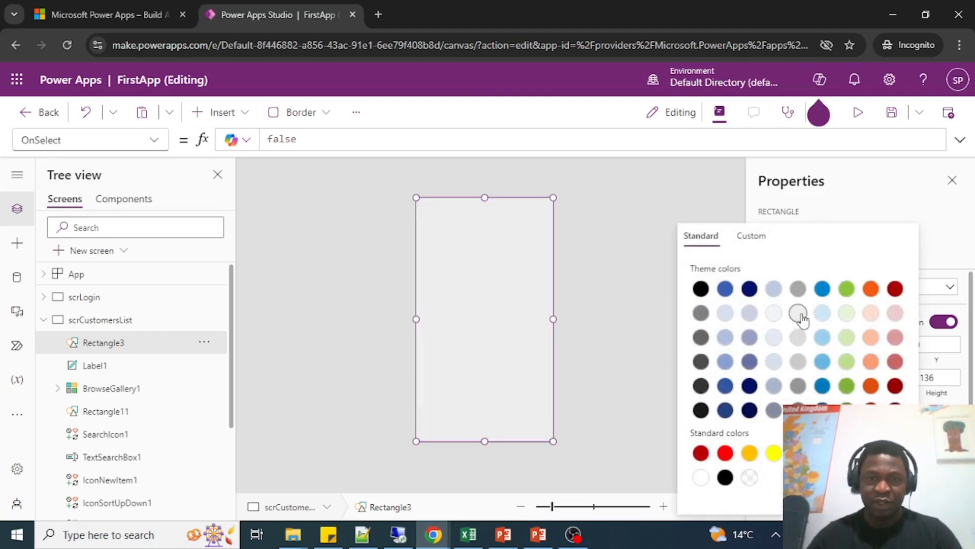
left_click(796, 290)
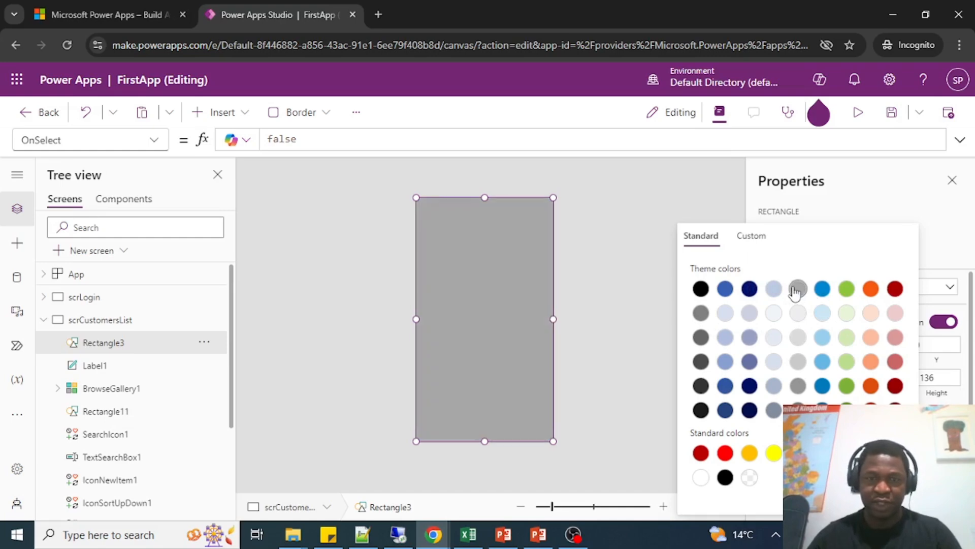
left_click(424, 276)
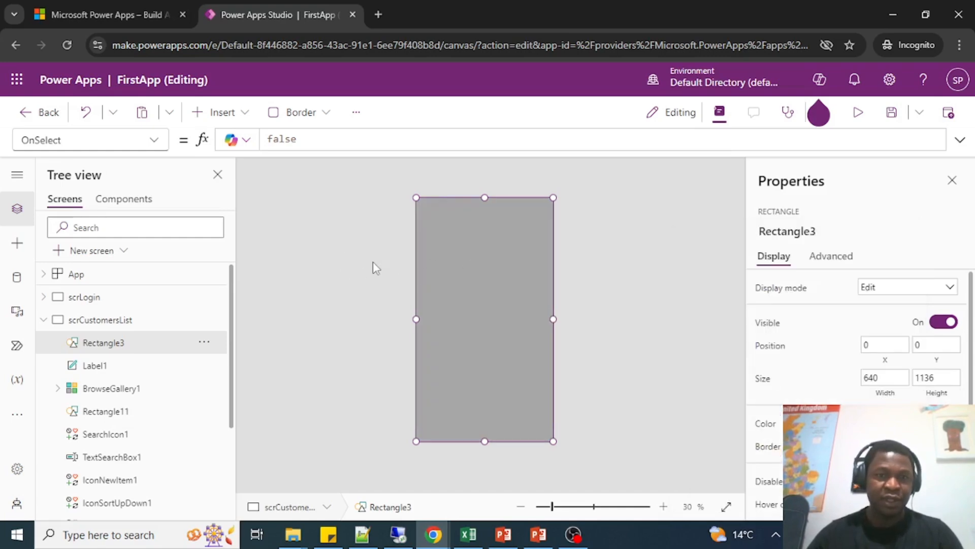
Insert a text label on the scrCustomersList screen and move it down to the middle of the gray rectangle.
left_click(342, 261)
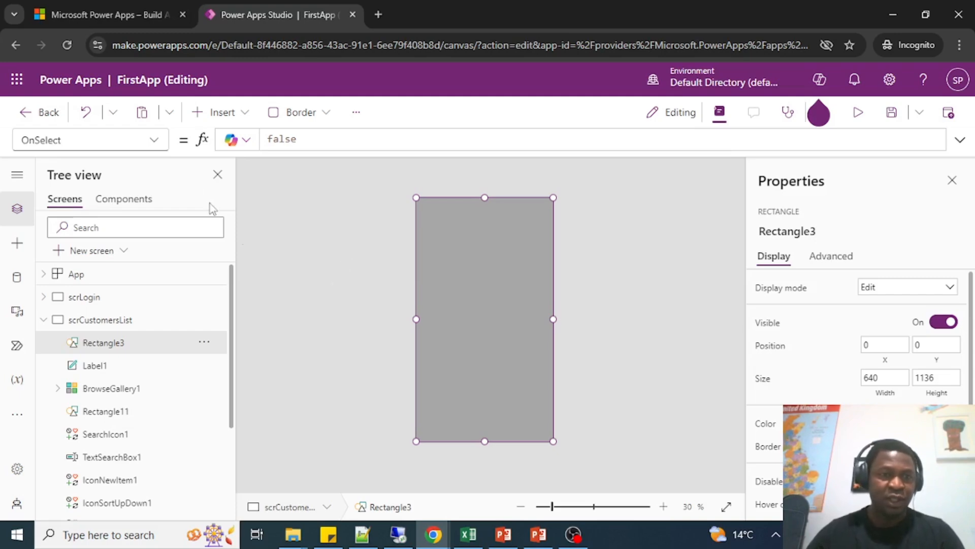
left_click(226, 116)
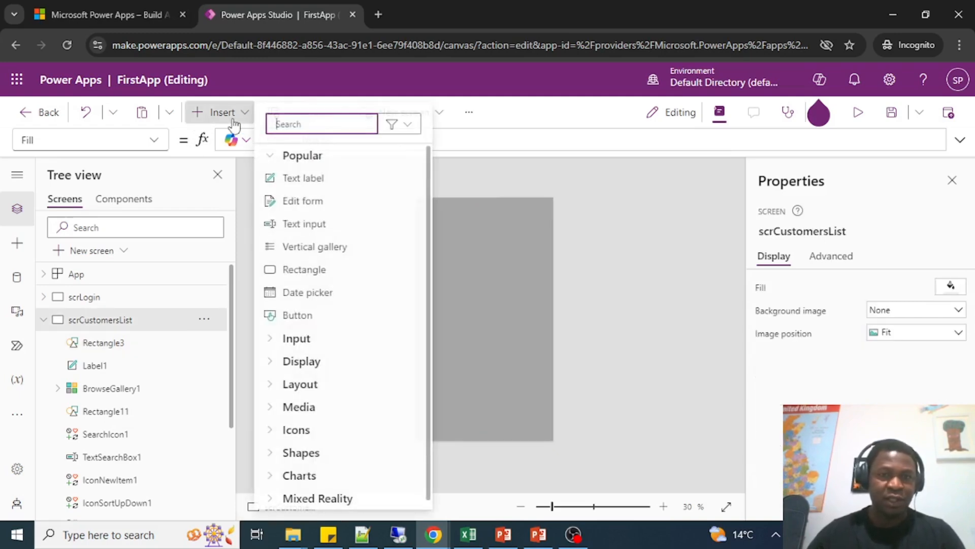
left_click(320, 179)
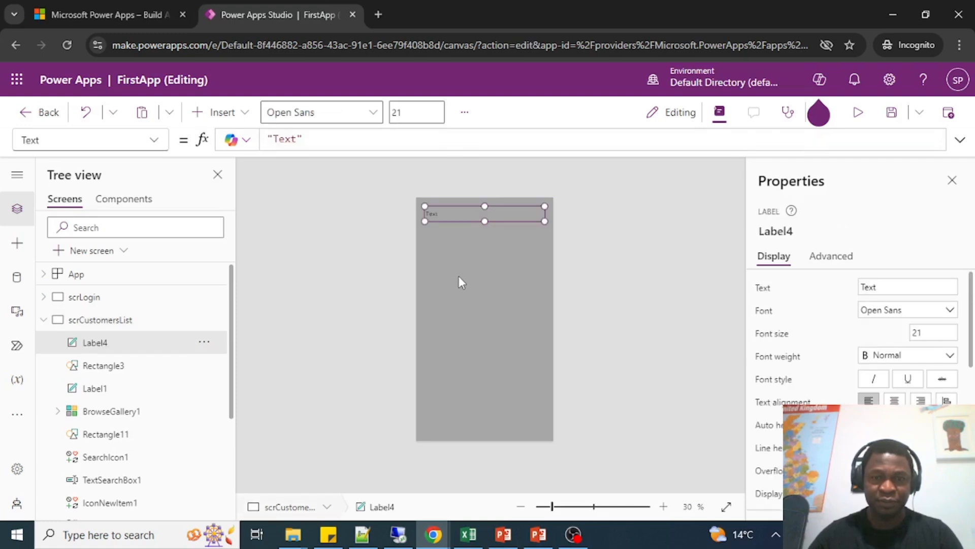
left_click_drag(463, 217, 458, 302)
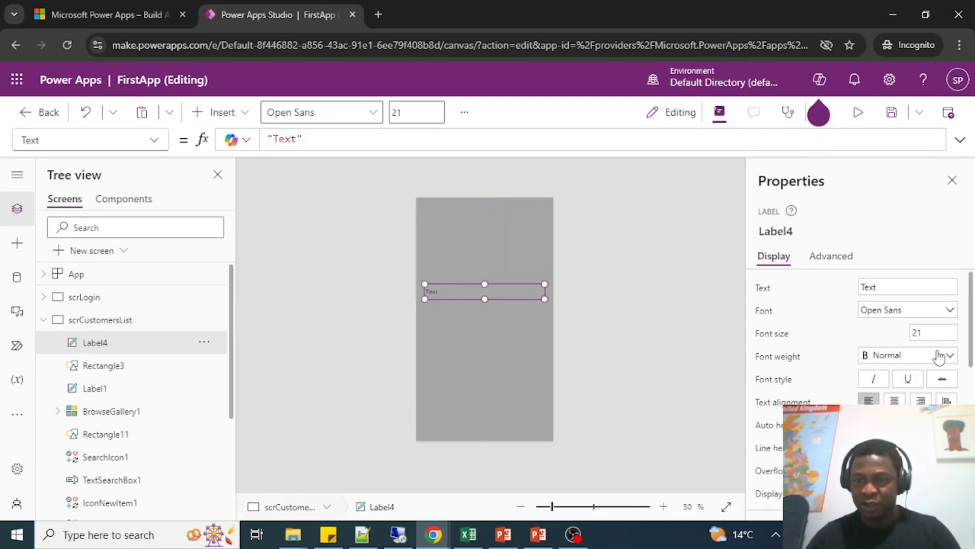
Fill the new label with white and extend its lower edge downward to form a message box.
scroll(931, 364, "down", 5)
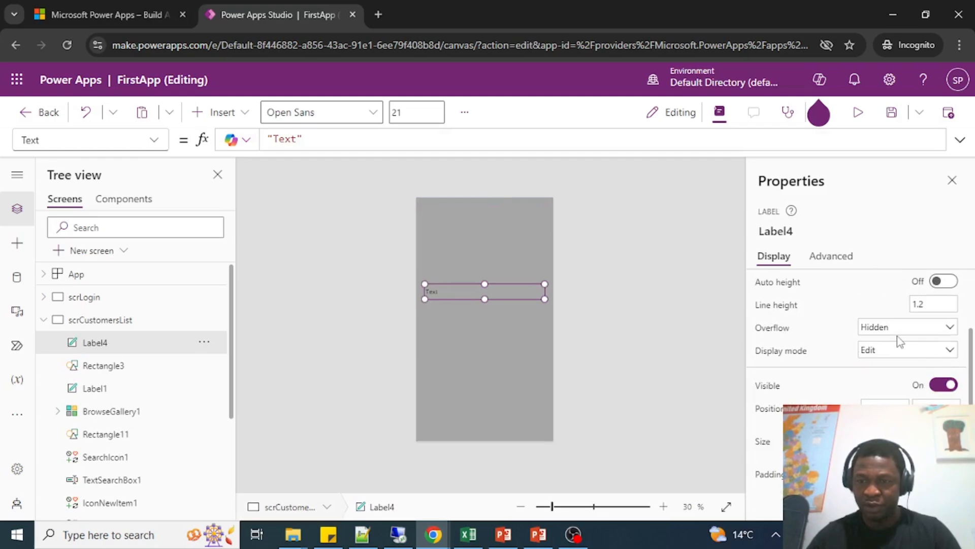
left_click(942, 333)
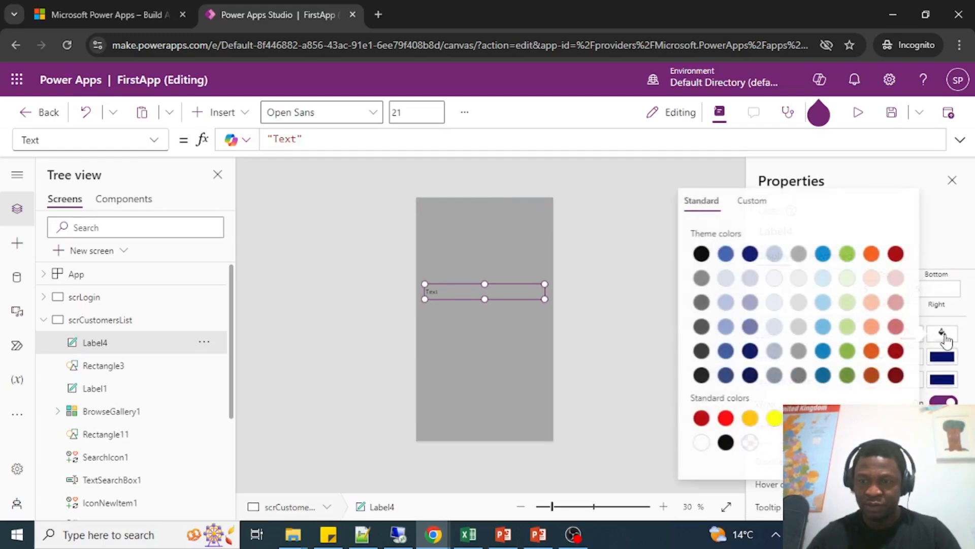
left_click(702, 443)
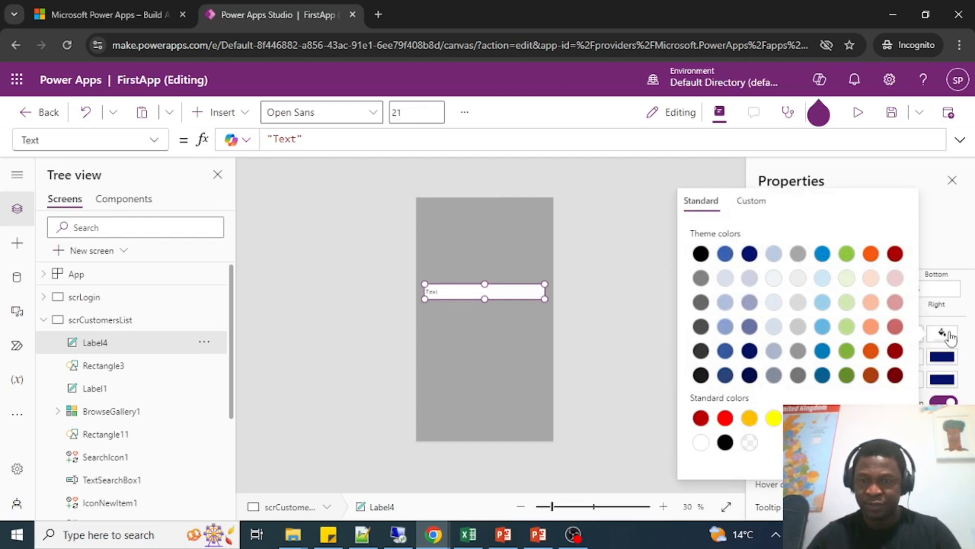
left_click_drag(485, 298, 485, 339)
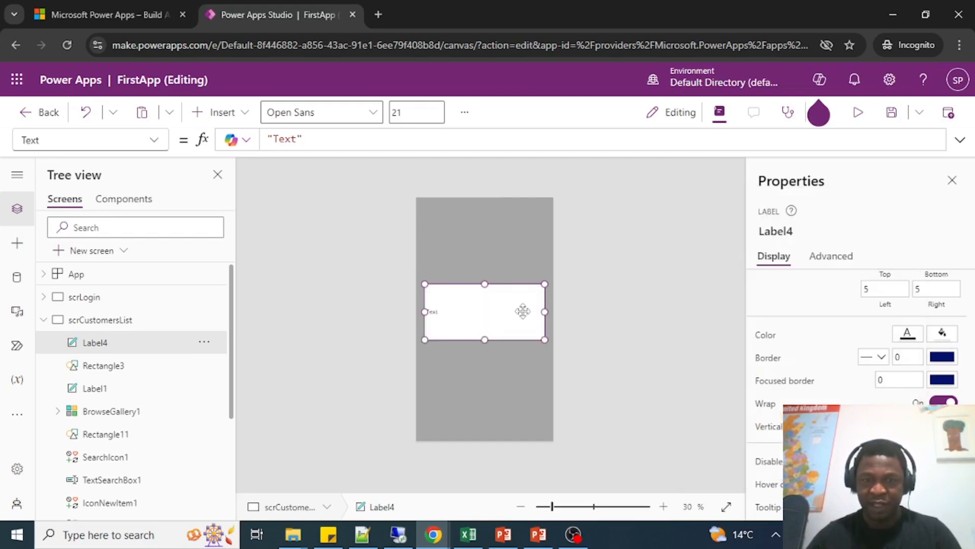
Set the label's text color to a darker theme blue and enlarge the box upward and toward both side edges of the screen.
left_click(908, 336)
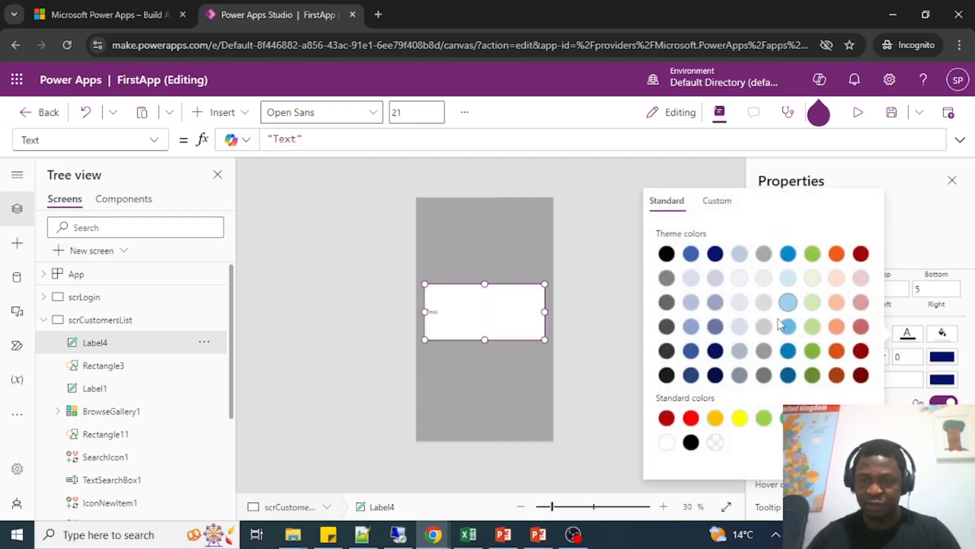
left_click(691, 350)
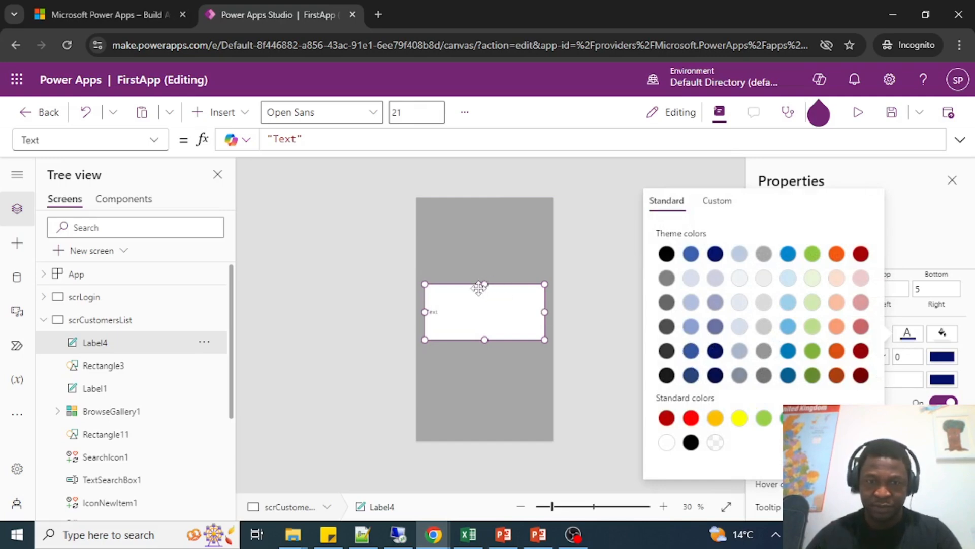
left_click_drag(485, 285, 485, 274)
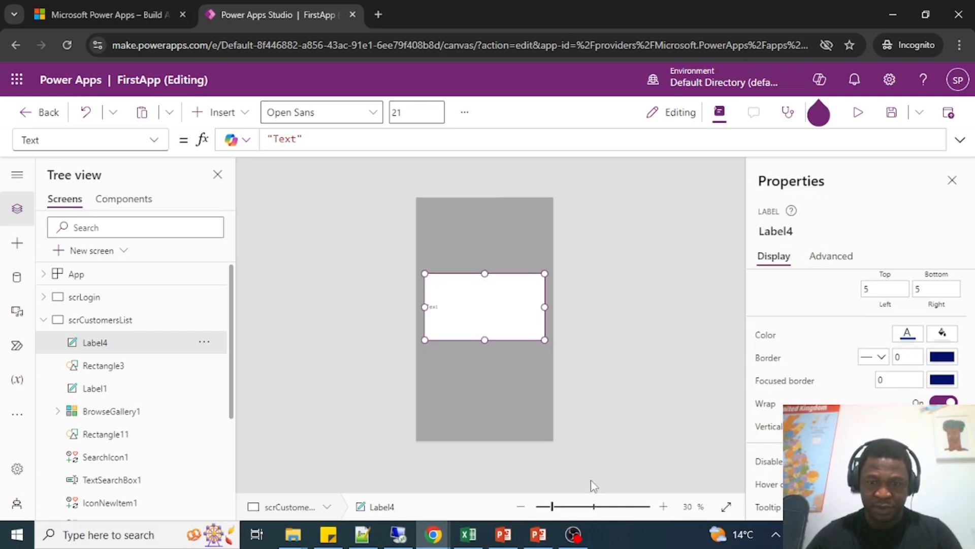
left_click(577, 508)
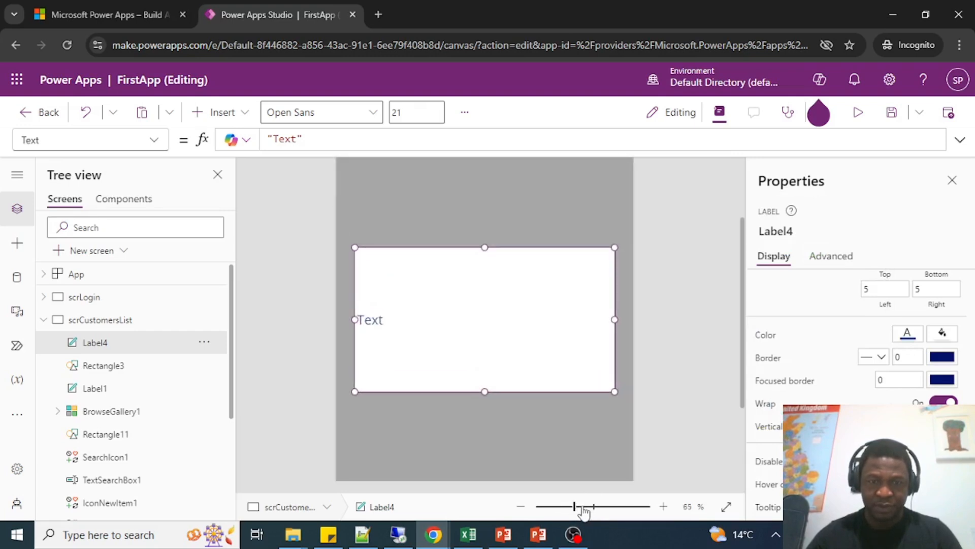
left_click(581, 506)
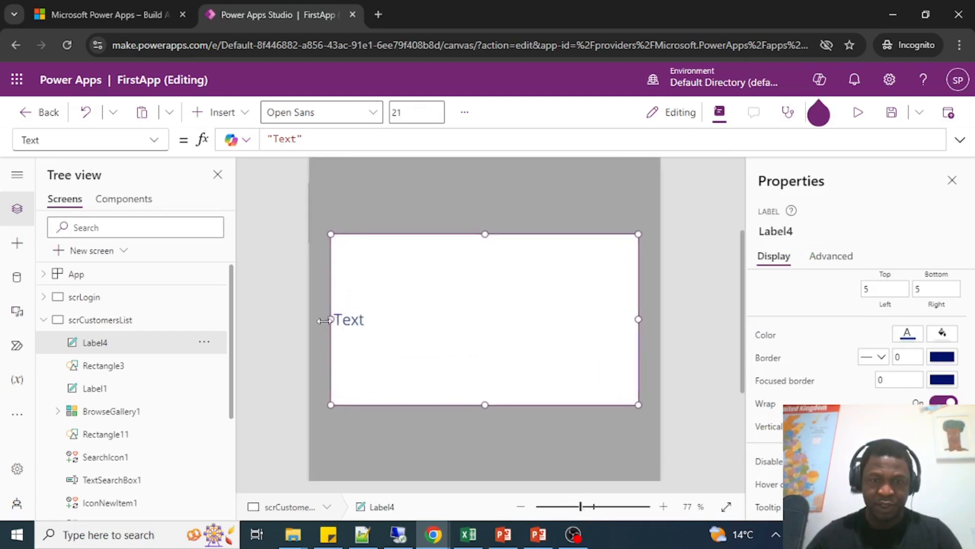
left_click_drag(324, 320, 319, 320)
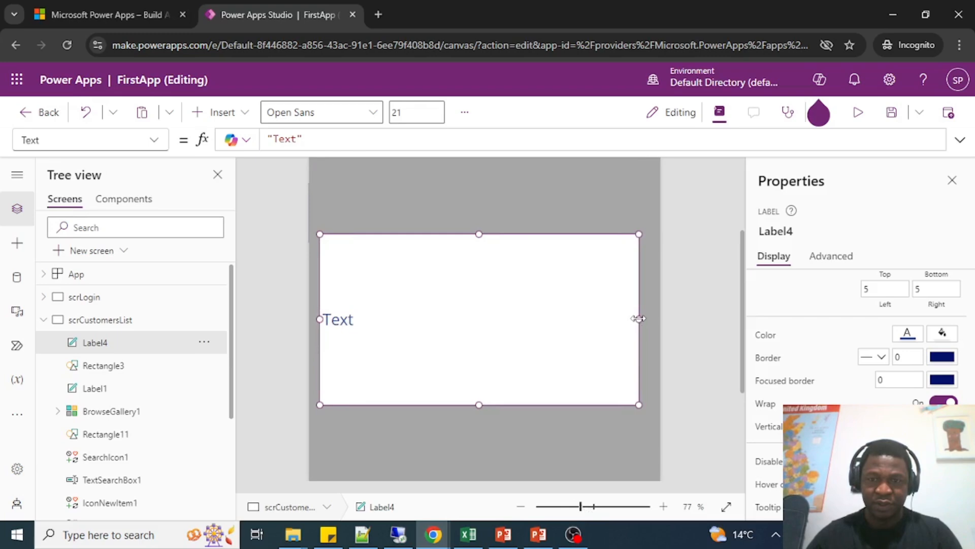
left_click_drag(641, 319, 644, 319)
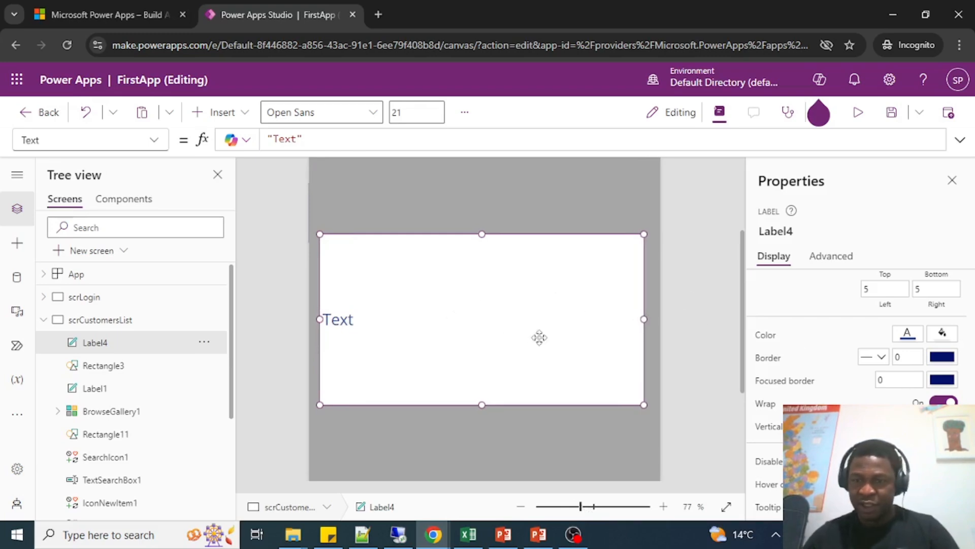
Set the label's vertical alignment to Top and replace its text with "Record successfully saved".
scroll(858, 331, "down", 1)
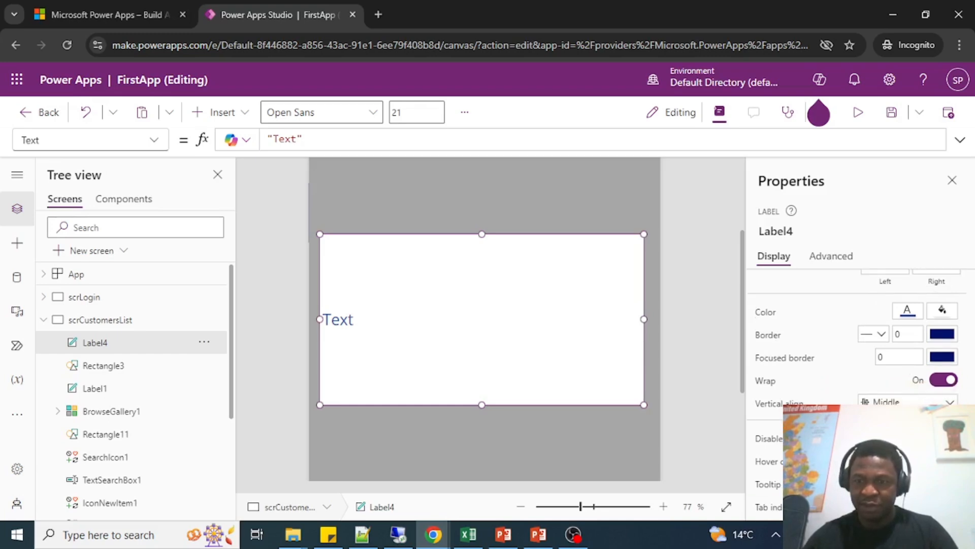
left_click(896, 423)
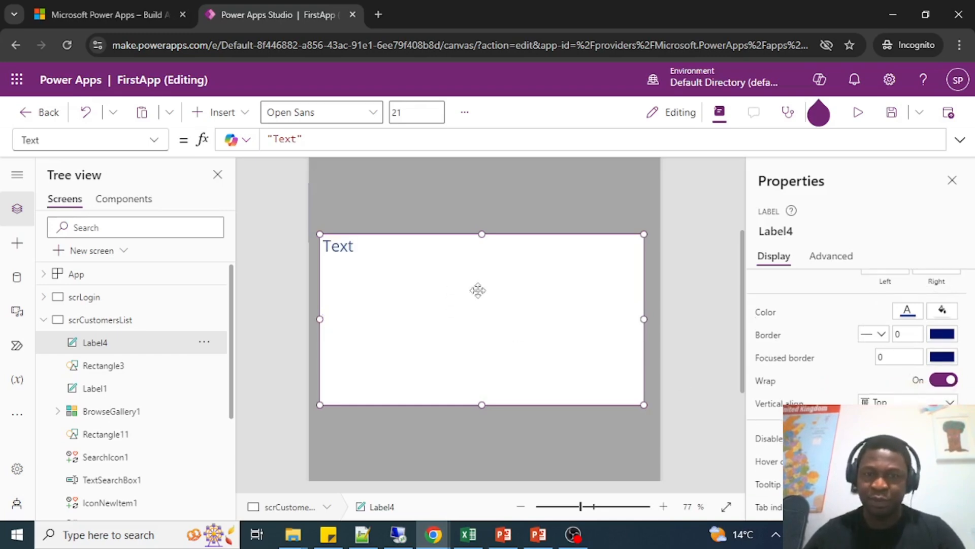
double_click(355, 247)
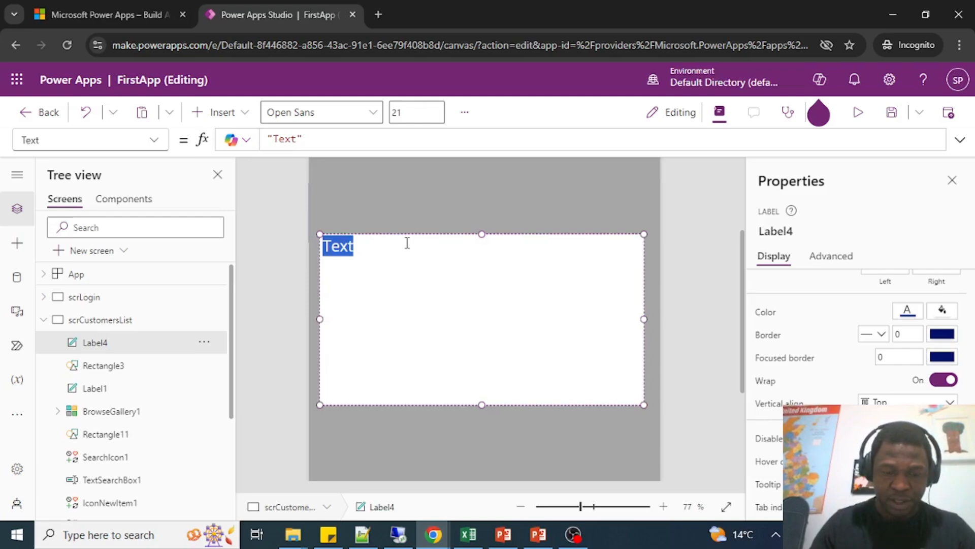
type("Record suc")
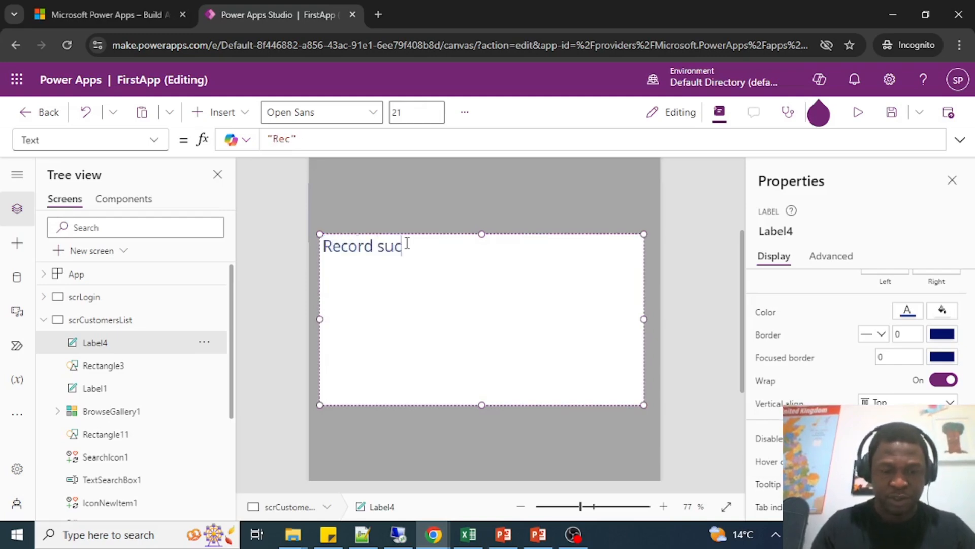
type("cessfully save")
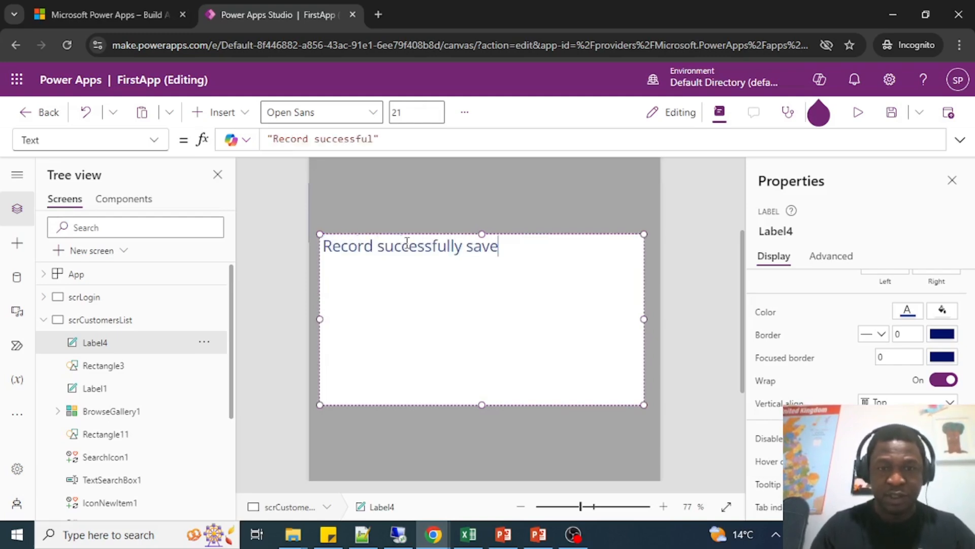
type("d")
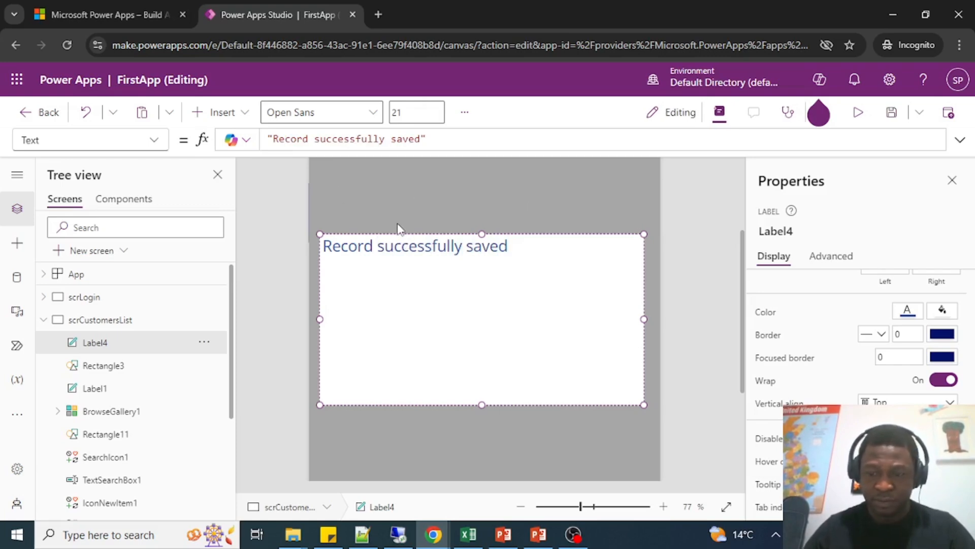
Insert four line breaks before the message and center the label's text horizontally.
key("Return")
key("Return")
key("Return")
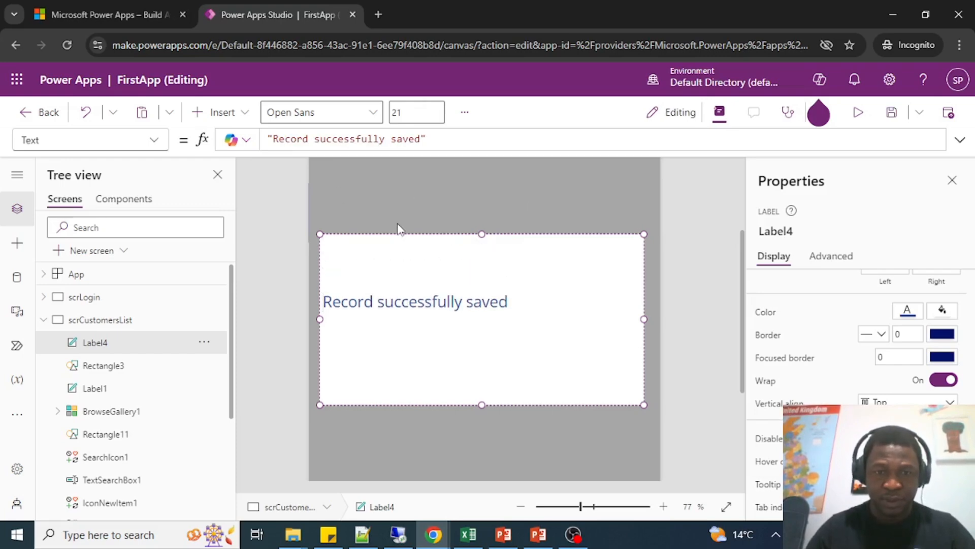
key("Return")
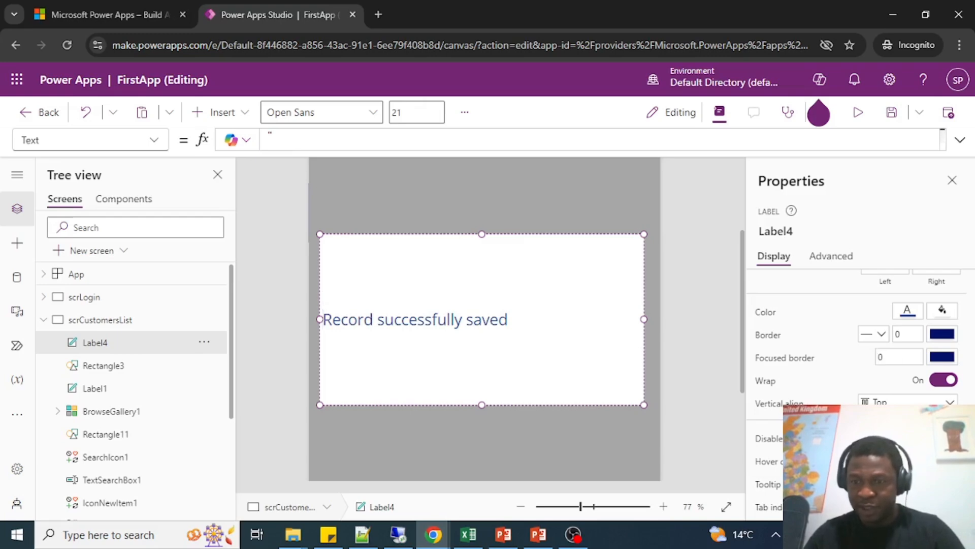
scroll(940, 361, "up", 5)
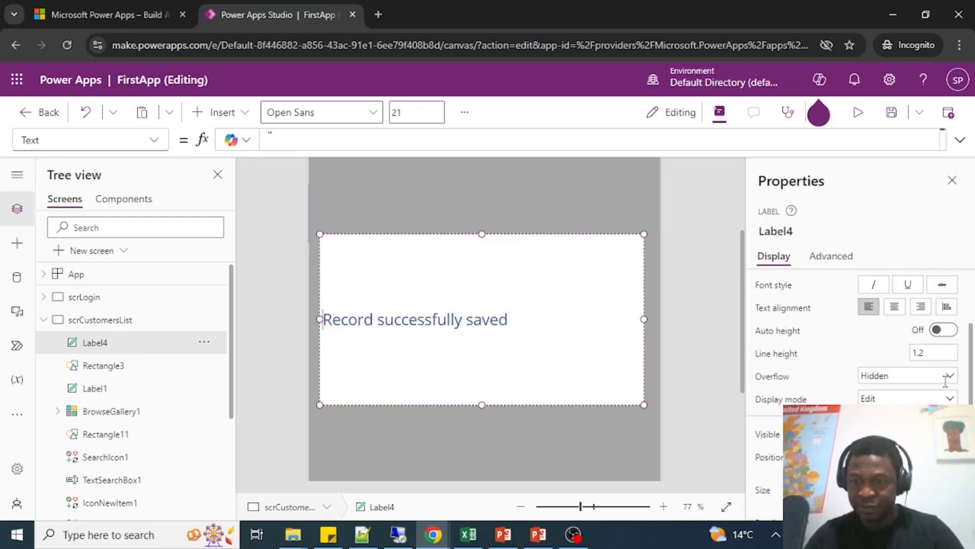
scroll(946, 390, "up", 3)
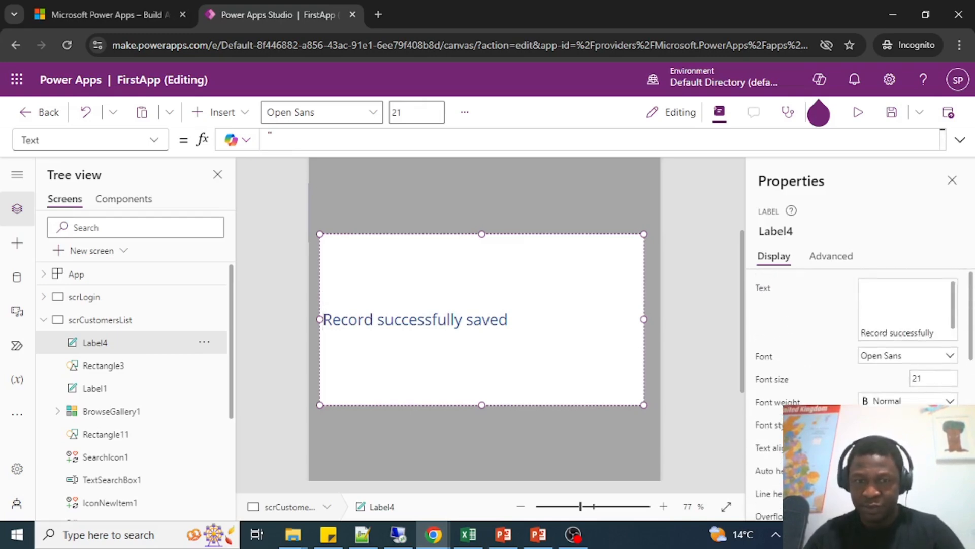
left_click(895, 447)
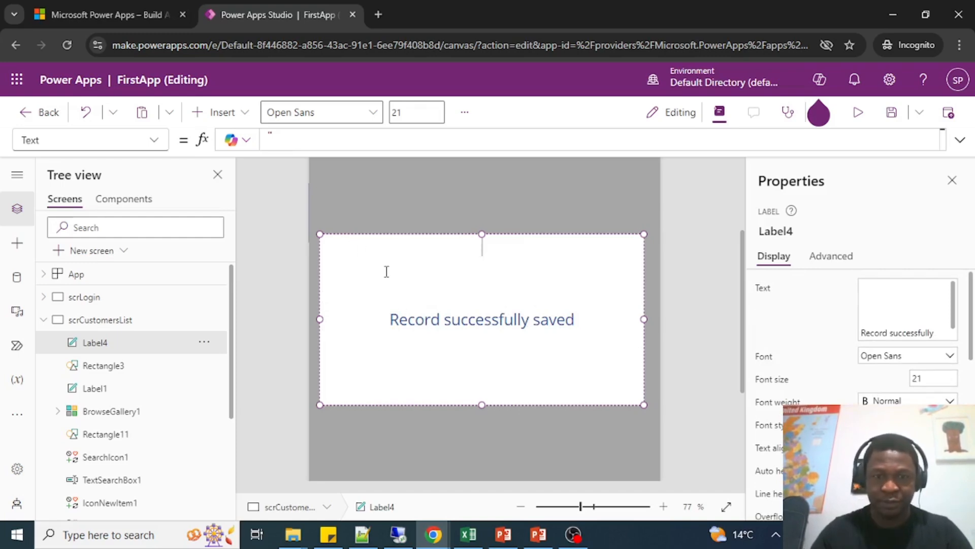
Add "Success!" as the first line of the label above the saved-record message.
type("Success!")
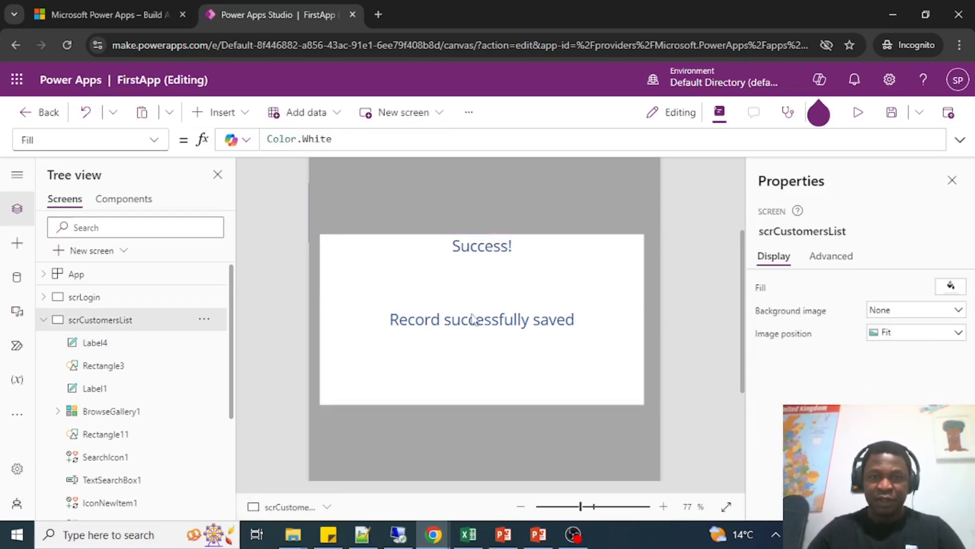
left_click(534, 331)
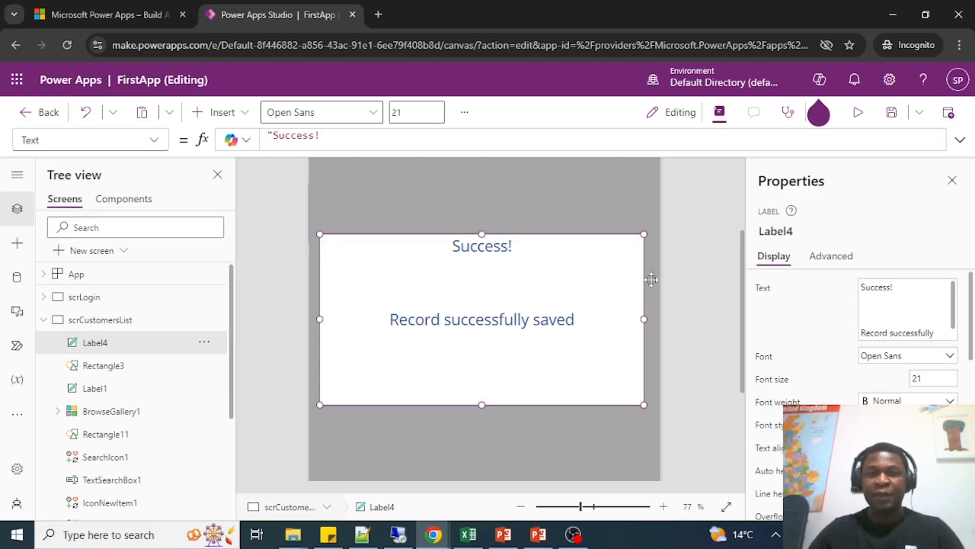
Insert a button control on the customers list screen.
scroll(502, 360, "down", 1)
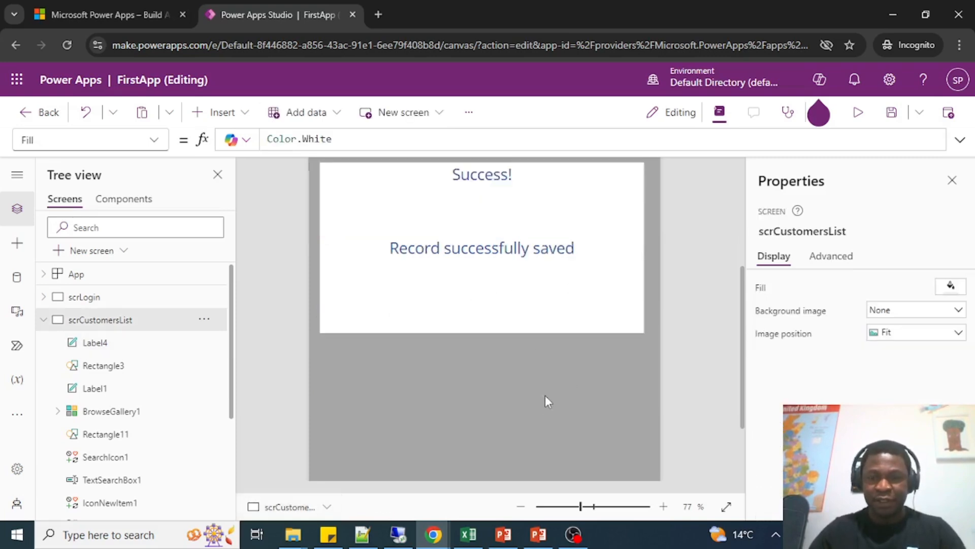
left_click(222, 114)
type("bou")
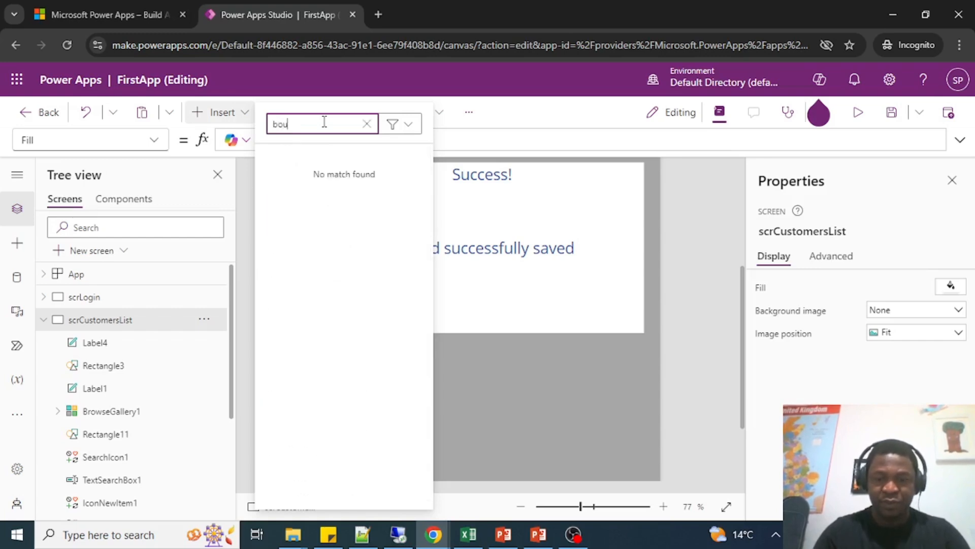
key("BackSpace")
type("utt")
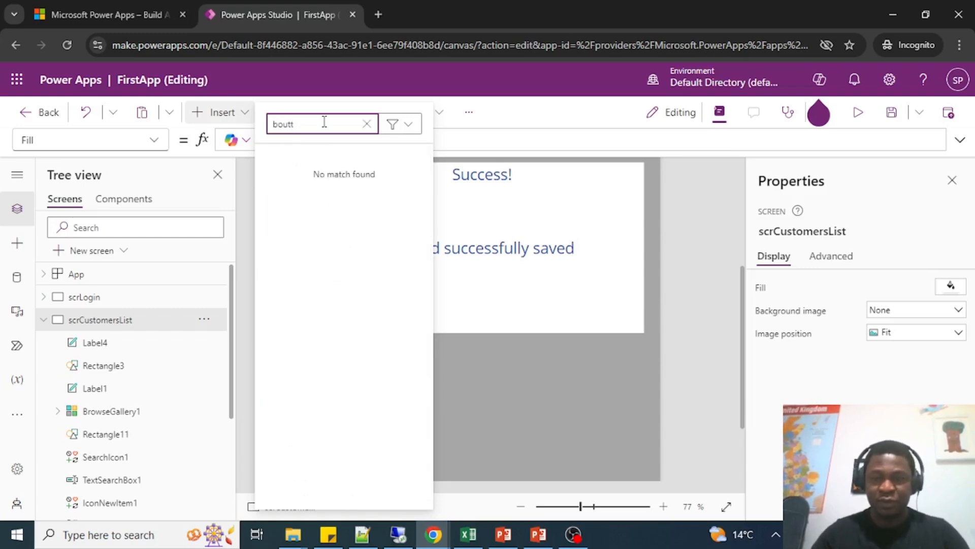
key("BackSpace")
key("BackSpace")
key("BackSpace")
key("BackSpace")
type("utto")
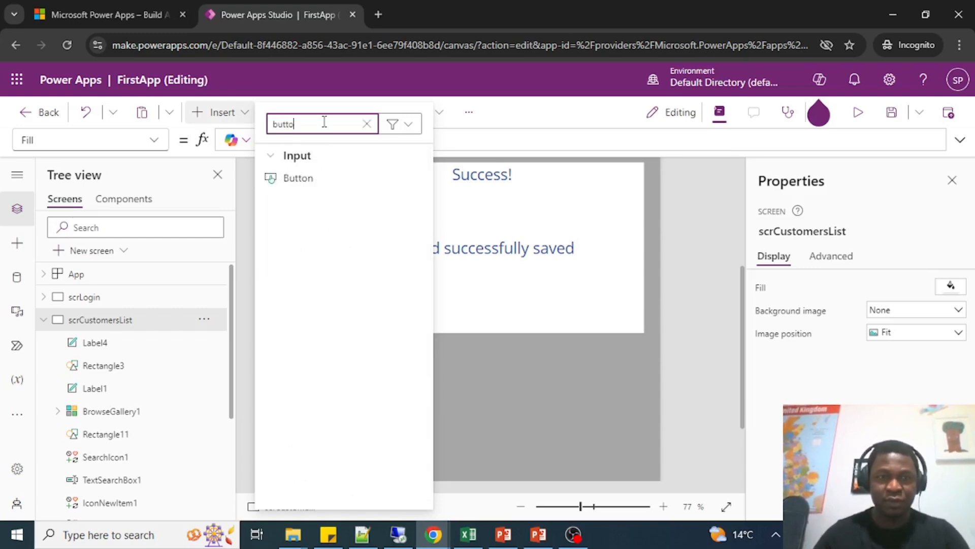
left_click(309, 181)
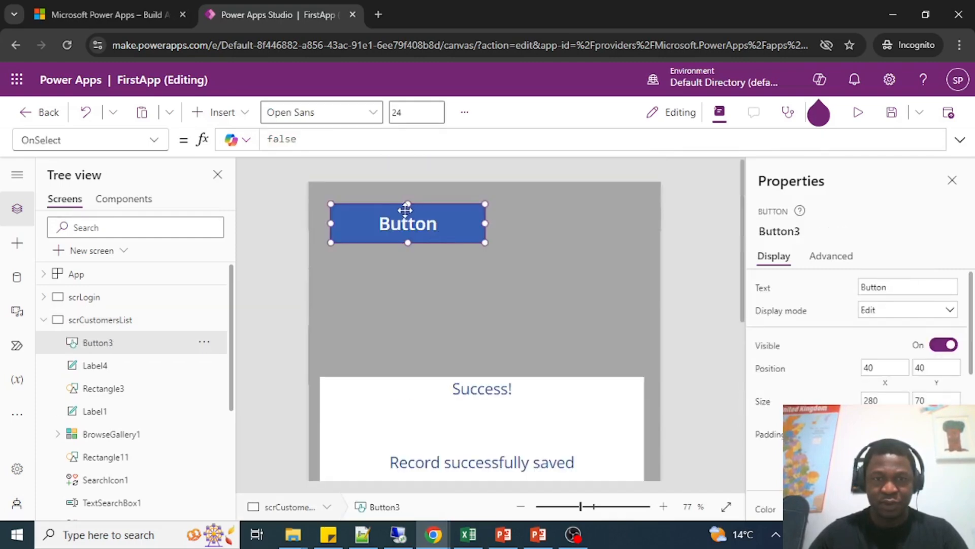
Place the button below the "Record successfully saved" message, centered at about X 222, Y 582, and narrow it to a width of about 196.
left_click_drag(405, 210, 476, 437)
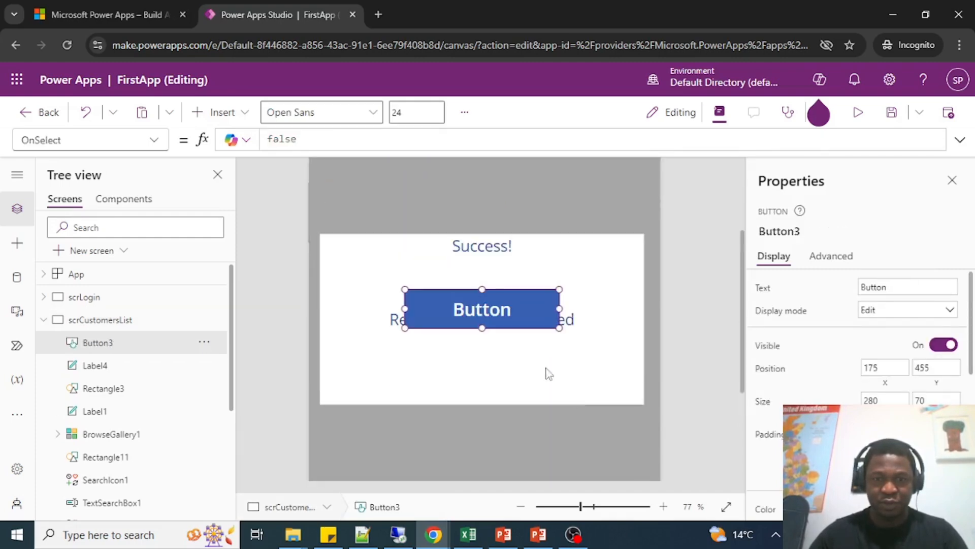
left_click_drag(484, 312, 488, 378)
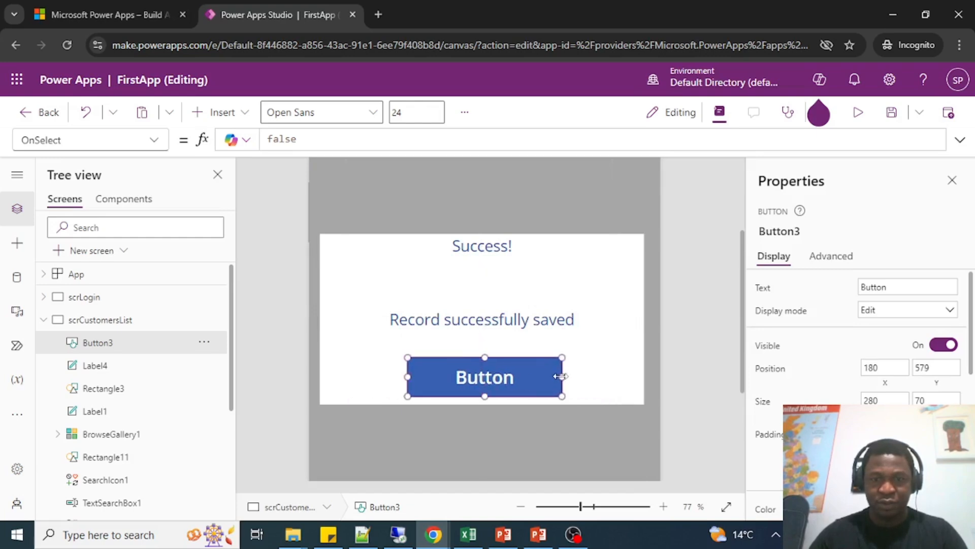
left_click_drag(561, 376, 496, 385)
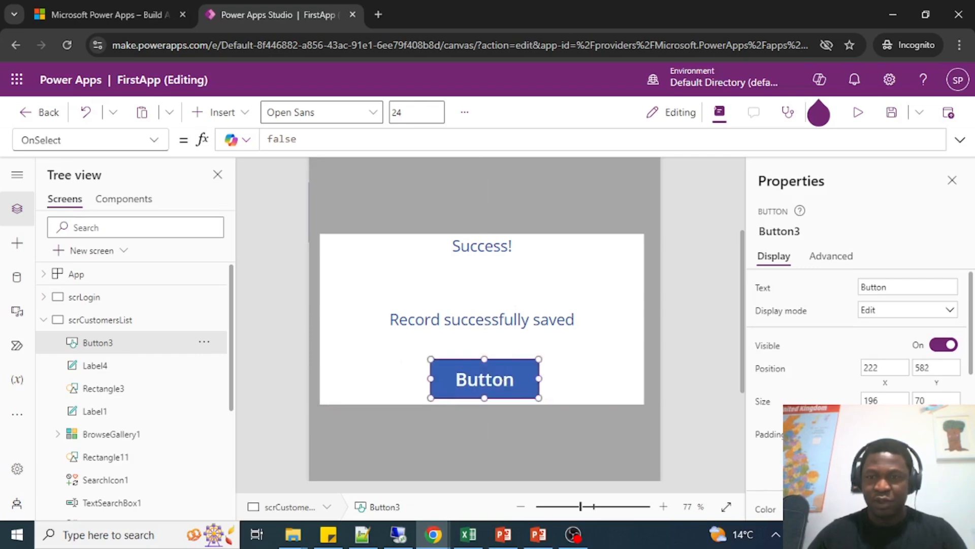
Set the new button's text to "OK".
double_click(889, 287)
type("OK")
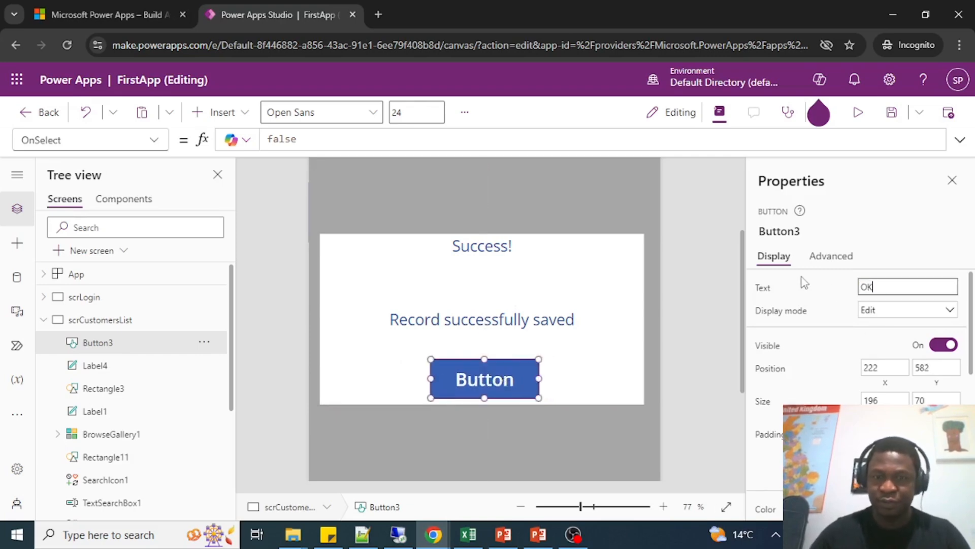
left_click(483, 377)
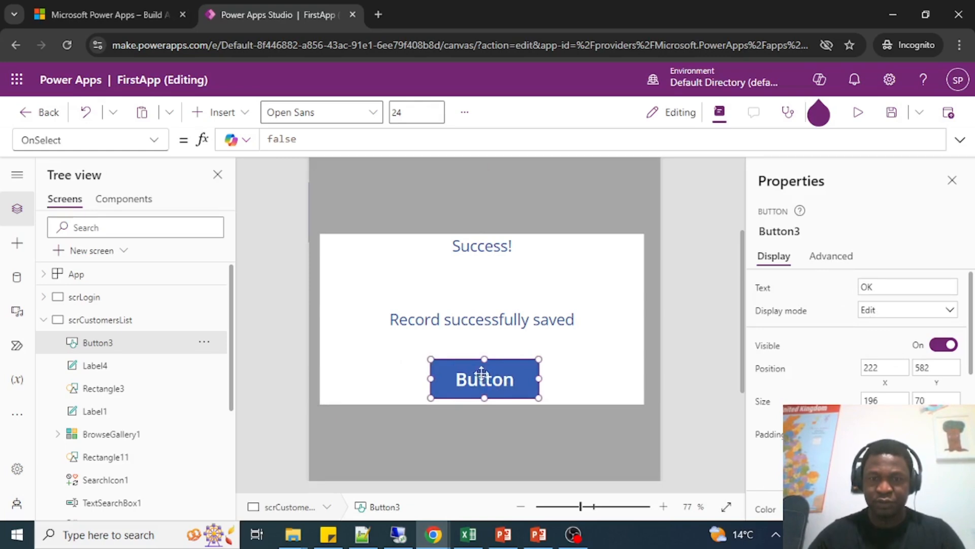
left_click(718, 248)
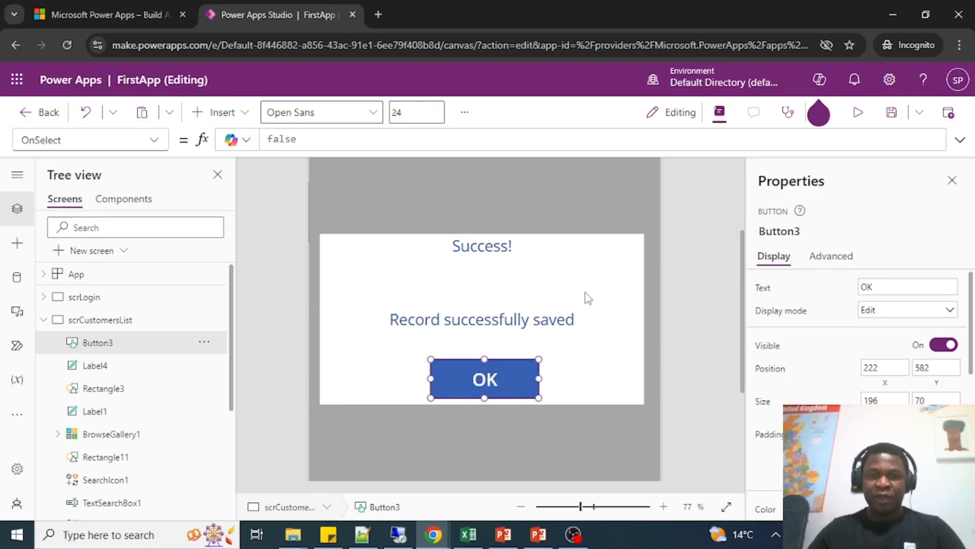
Widen the white message label slightly toward the right edge of the app screen to even out its side margins.
scroll(544, 244, "up", 1)
scroll(544, 243, "down", 2)
scroll(597, 284, "up", 2)
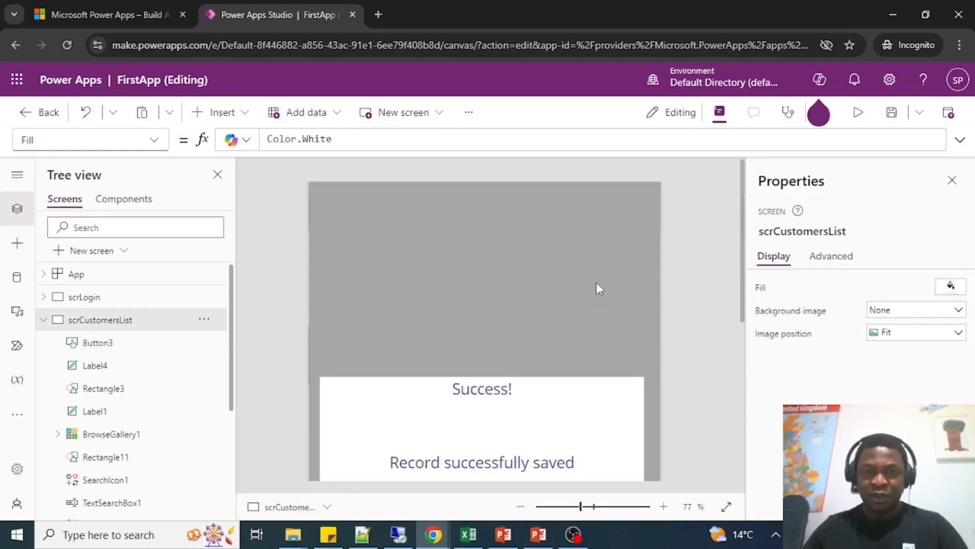
scroll(598, 283, "down", 3)
scroll(590, 290, "up", 3)
scroll(589, 288, "down", 3)
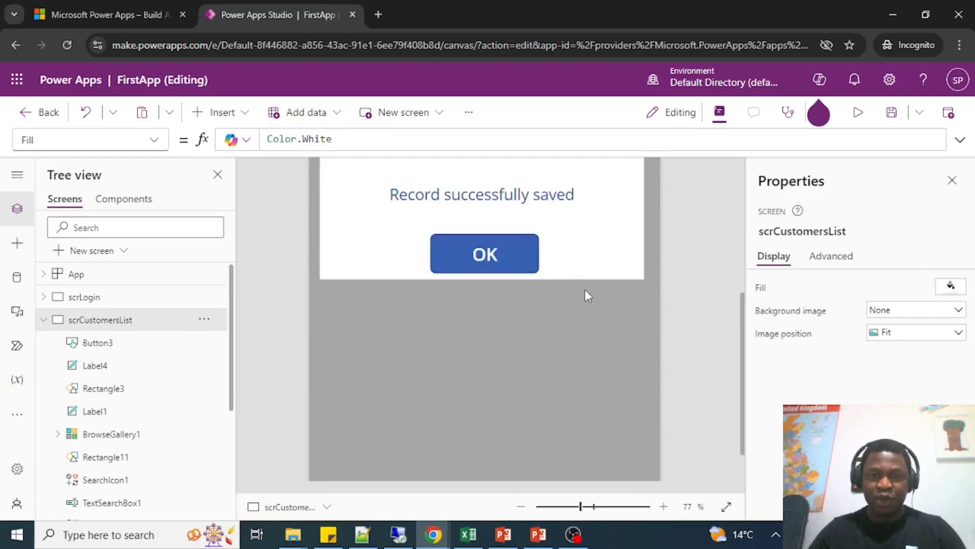
scroll(562, 294, "up", 2)
left_click(641, 331)
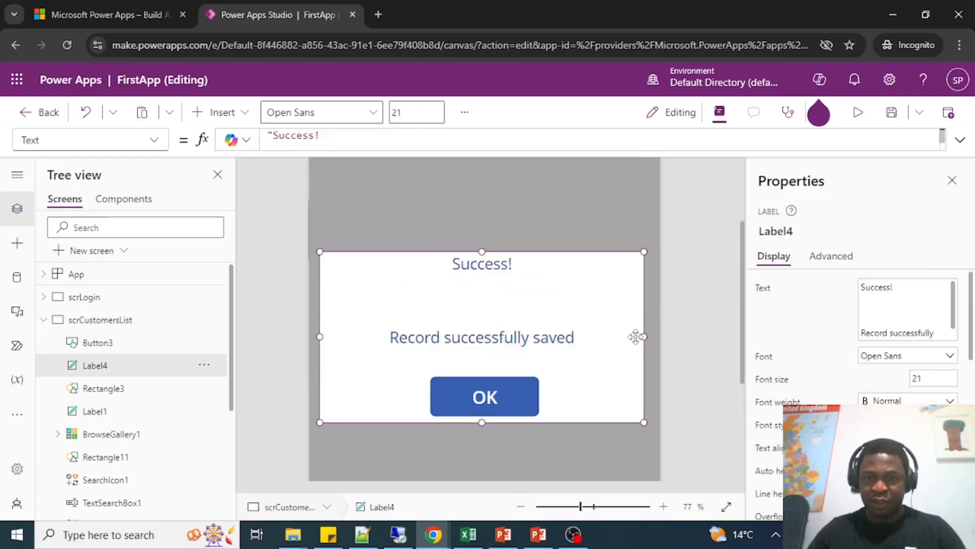
left_click_drag(644, 337, 649, 337)
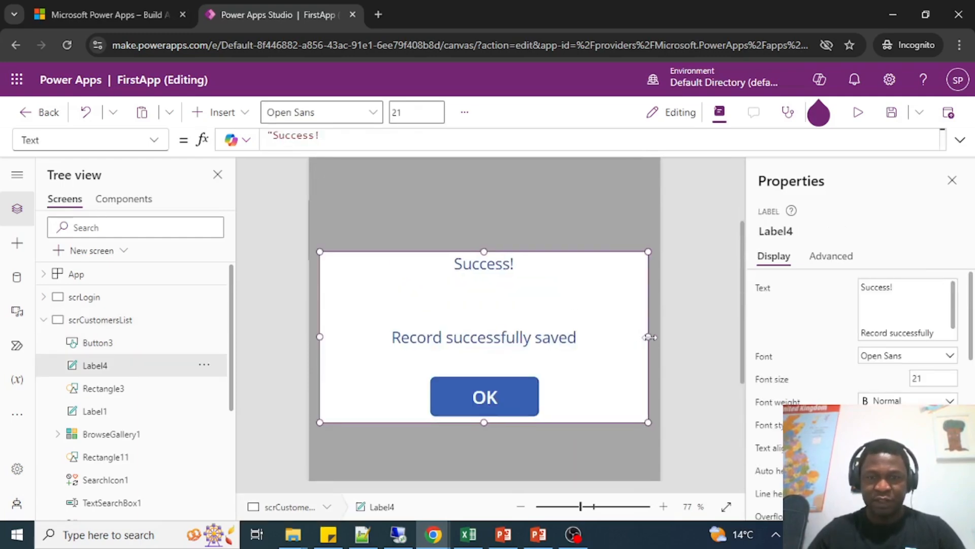
left_click(702, 289)
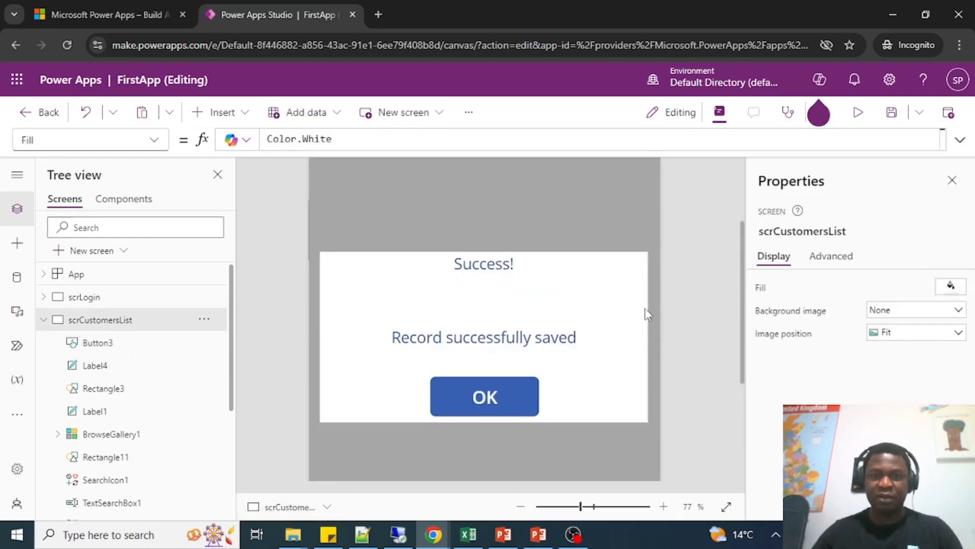
Examine the popup's message label, OK button and gray overlay rectangle over the full height of the app screen.
left_click(491, 269)
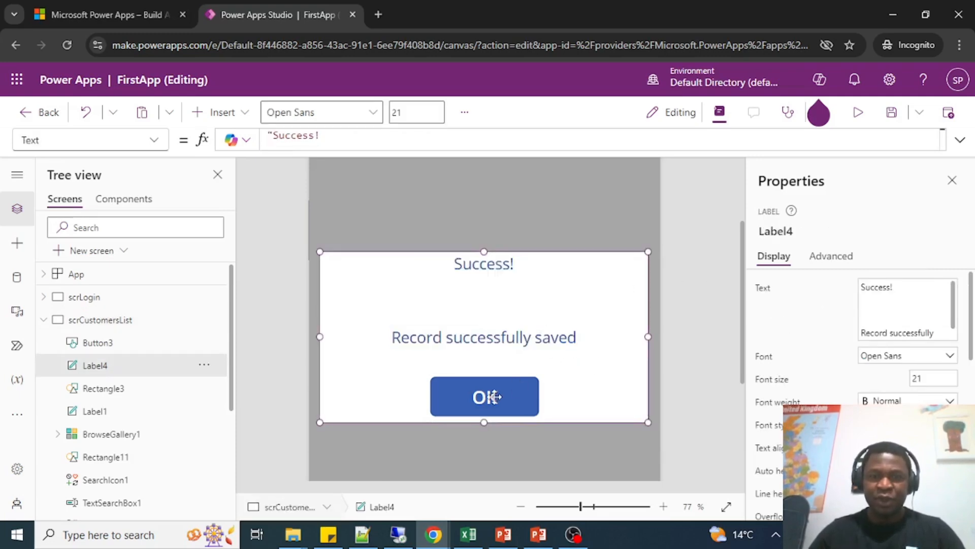
left_click(698, 233)
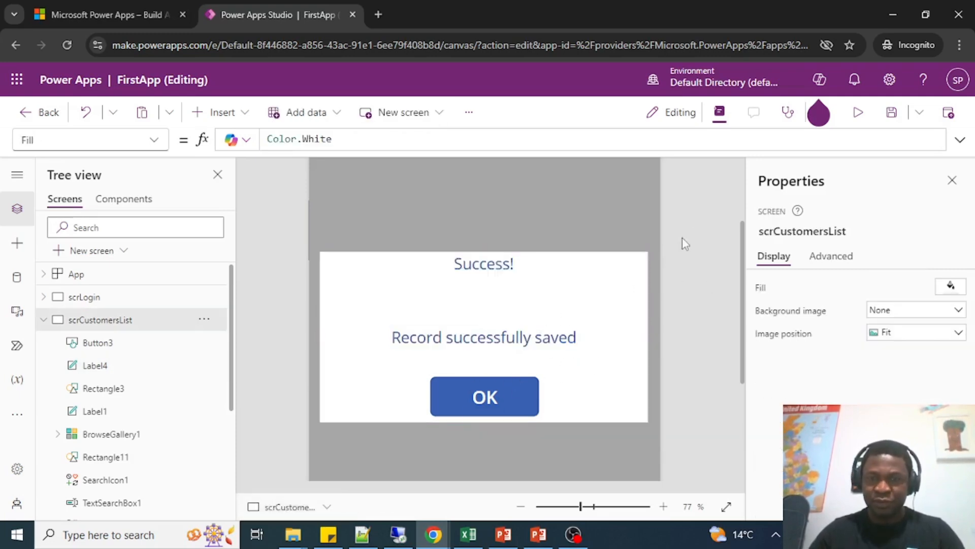
scroll(709, 227, "up", 3)
scroll(616, 266, "down", 3)
scroll(632, 198, "up", 3)
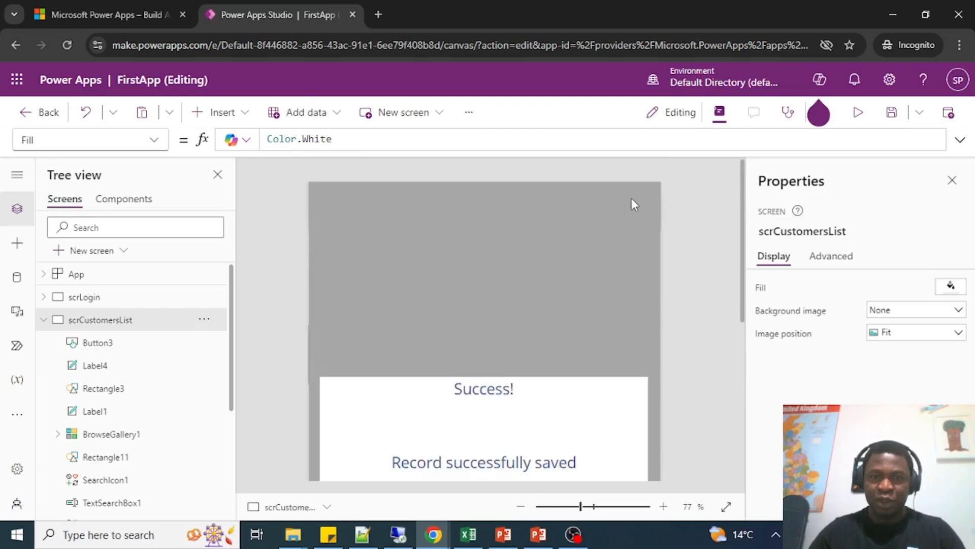
scroll(521, 345, "down", 3)
scroll(589, 251, "up", 3)
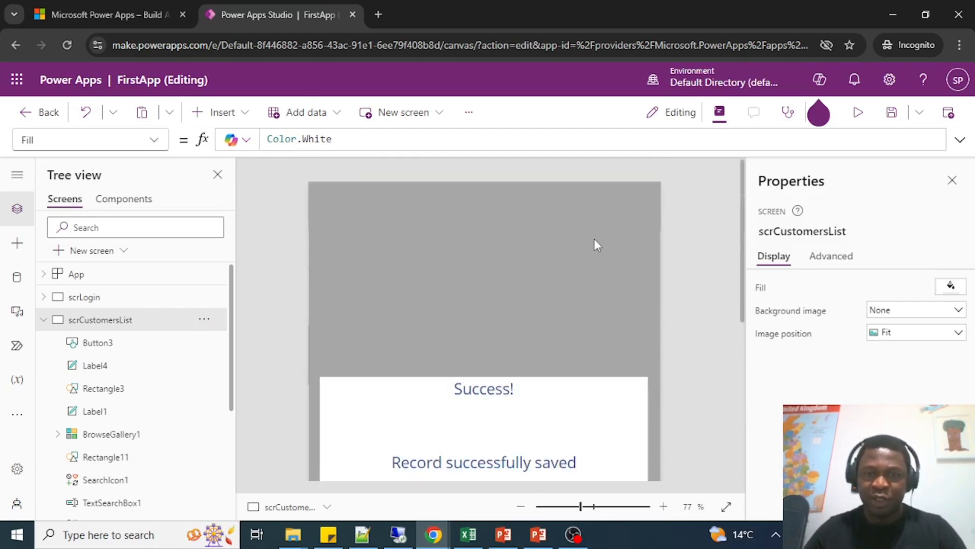
left_click(526, 221)
scroll(526, 221, "down", 3)
scroll(513, 285, "up", 3)
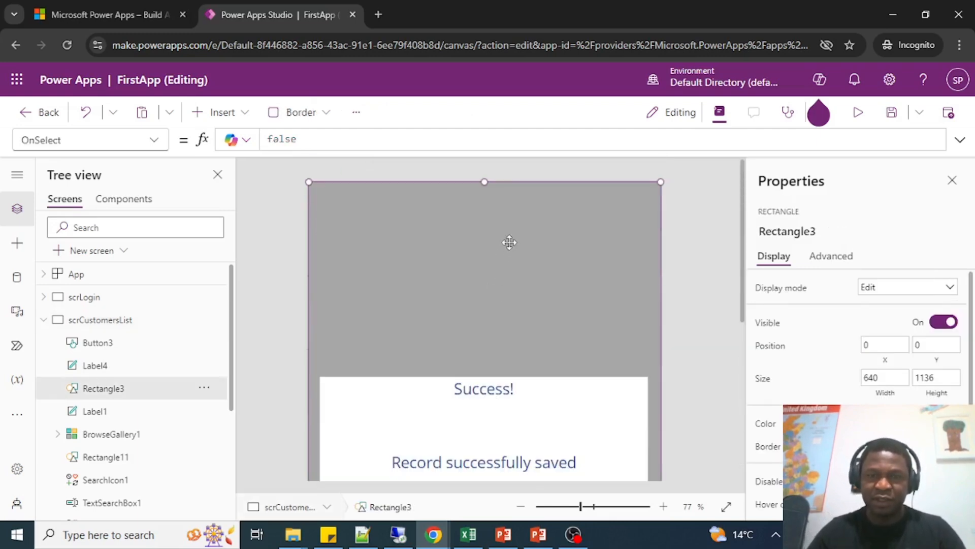
scroll(513, 205, "down", 3)
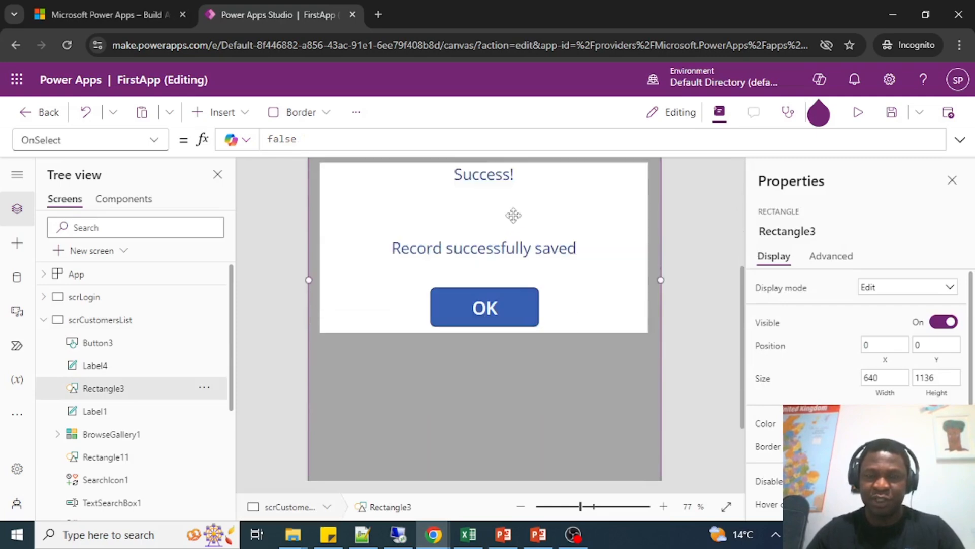
scroll(513, 214, "up", 3)
scroll(532, 203, "down", 3)
scroll(481, 233, "up", 3)
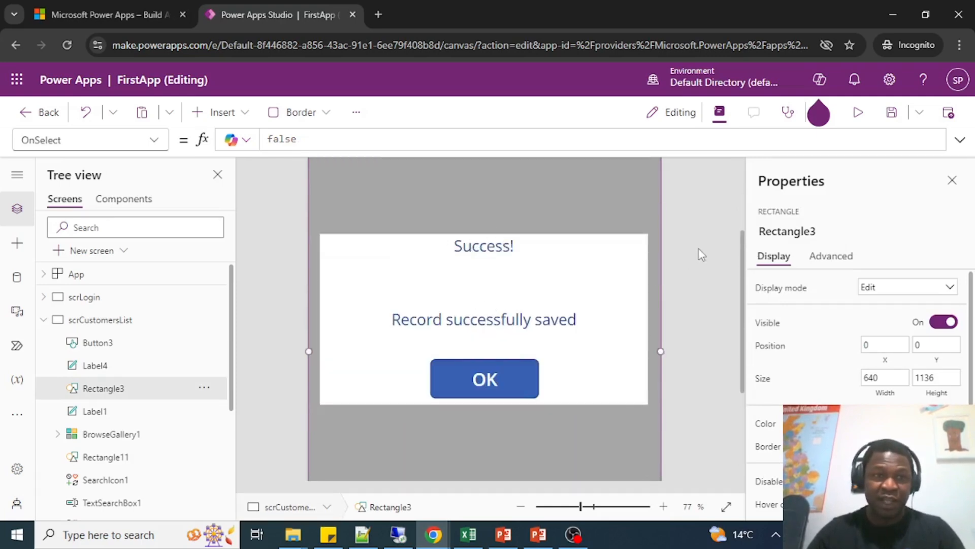
Group the OK button, the message label and the gray overlay rectangle.
left_click(487, 380)
left_click(516, 377)
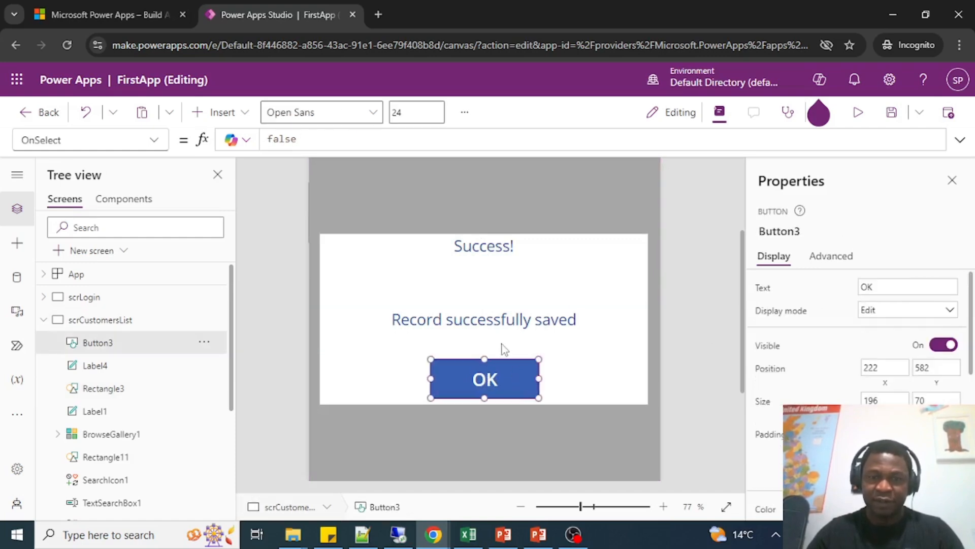
left_click(525, 285, "shift")
scroll(647, 246, "up", 3)
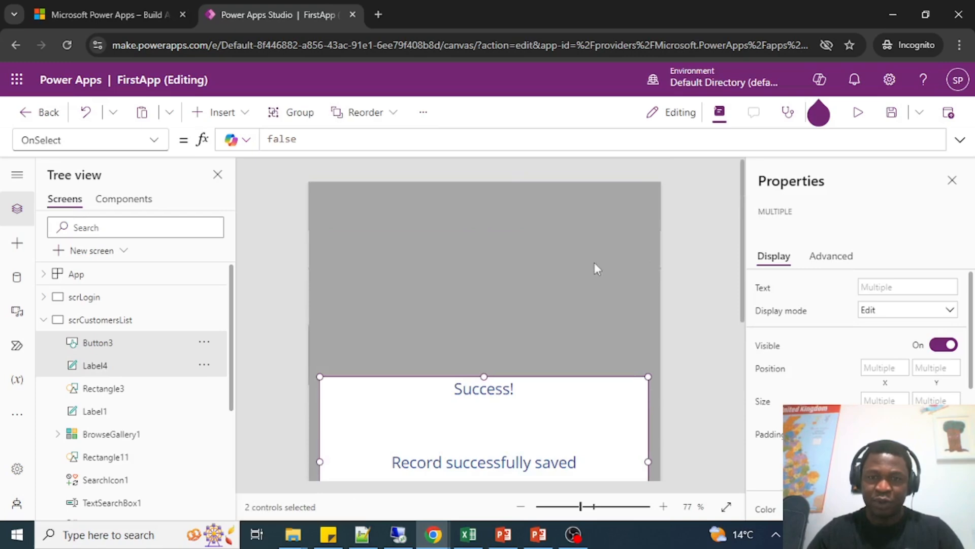
left_click(582, 237, "shift")
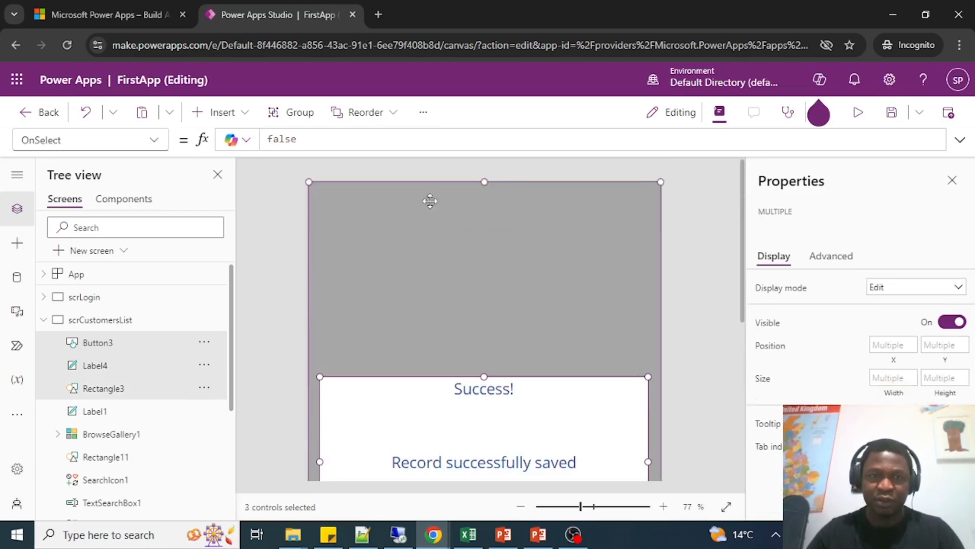
left_click(293, 117)
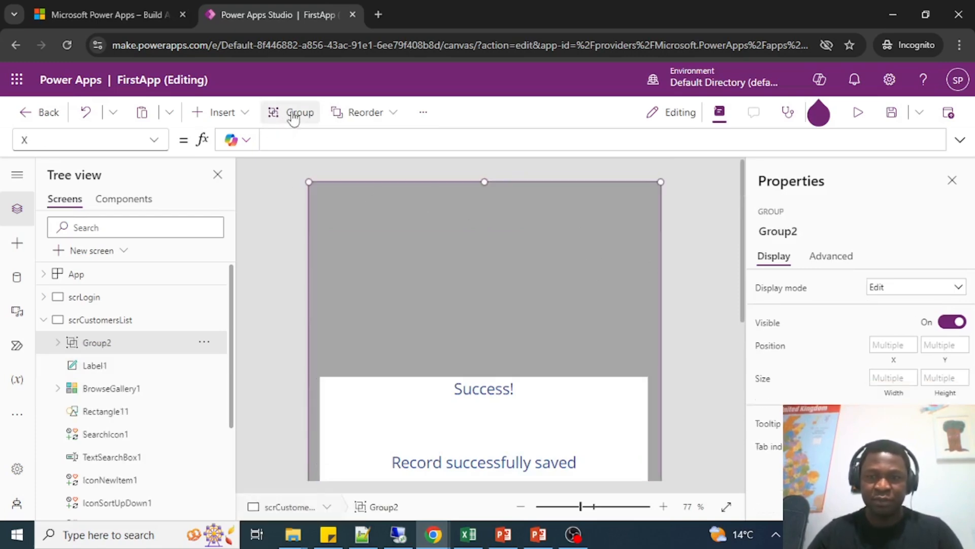
scroll(473, 295, "down", 3)
scroll(459, 320, "up", 2)
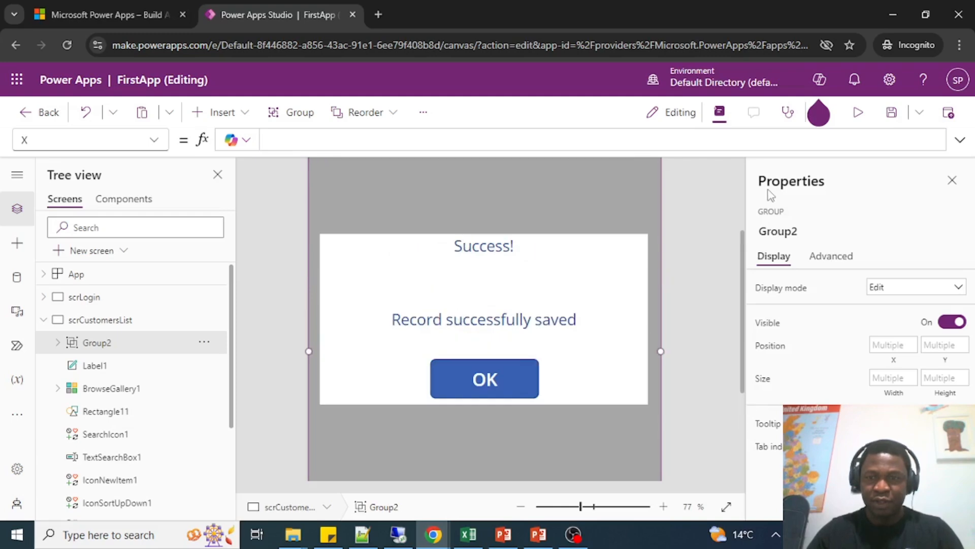
Try to rename the popup group as grpAlertWindow.
left_click(781, 234)
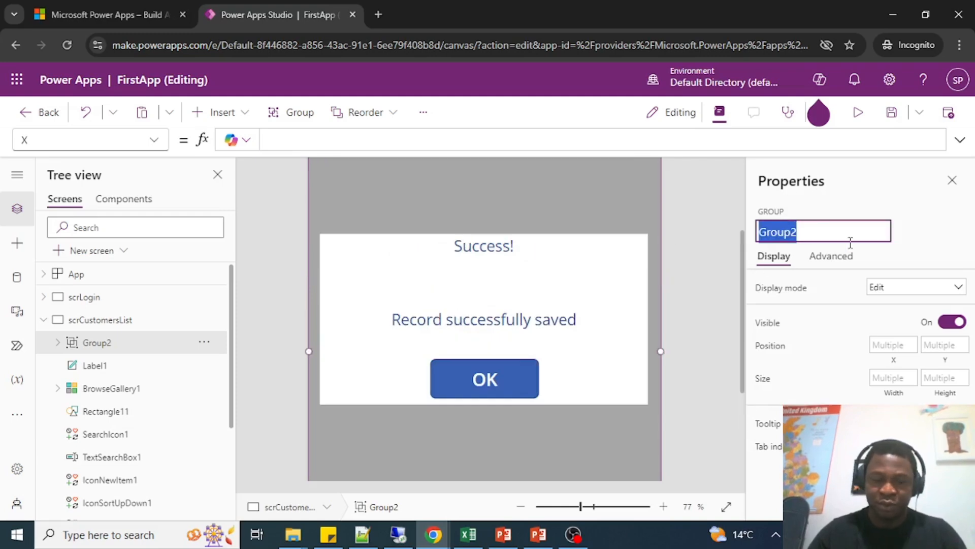
type("grp")
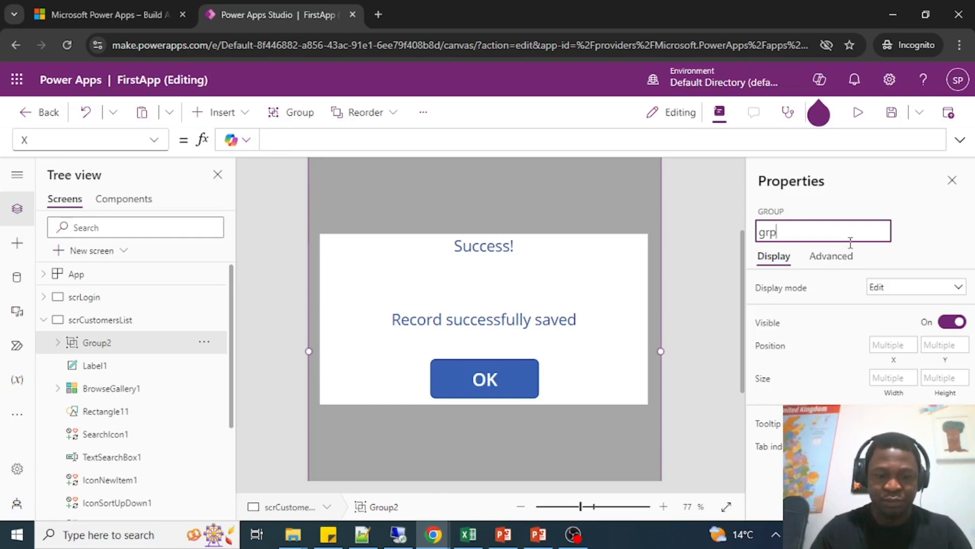
type("AlertWindow")
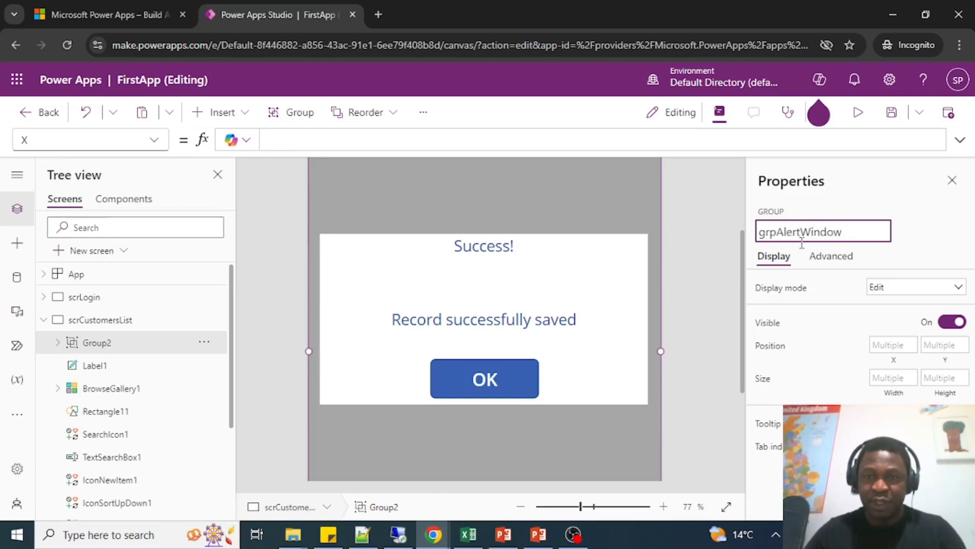
left_click(685, 257)
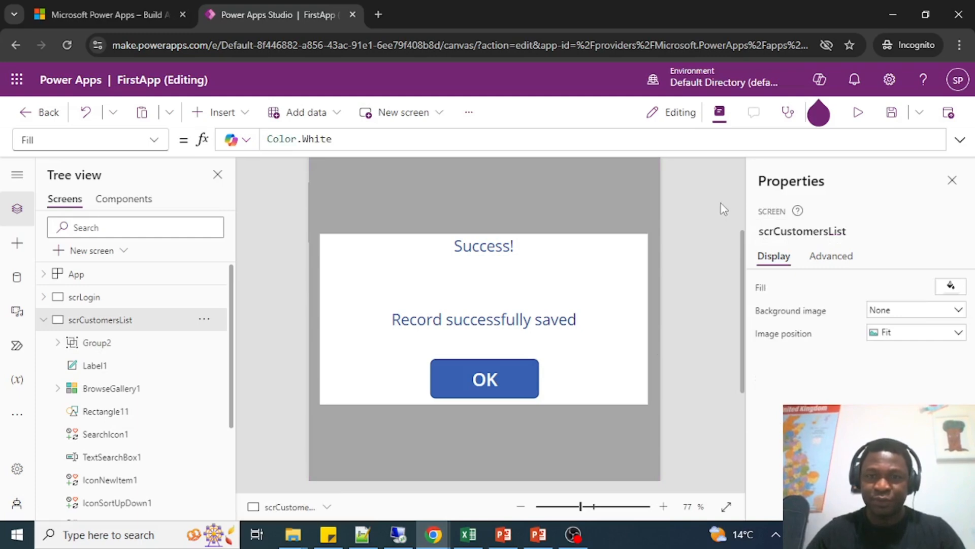
Select the popup group on the customers list screen and rename it grpAlertWindow.
scroll(716, 219, "up", 3)
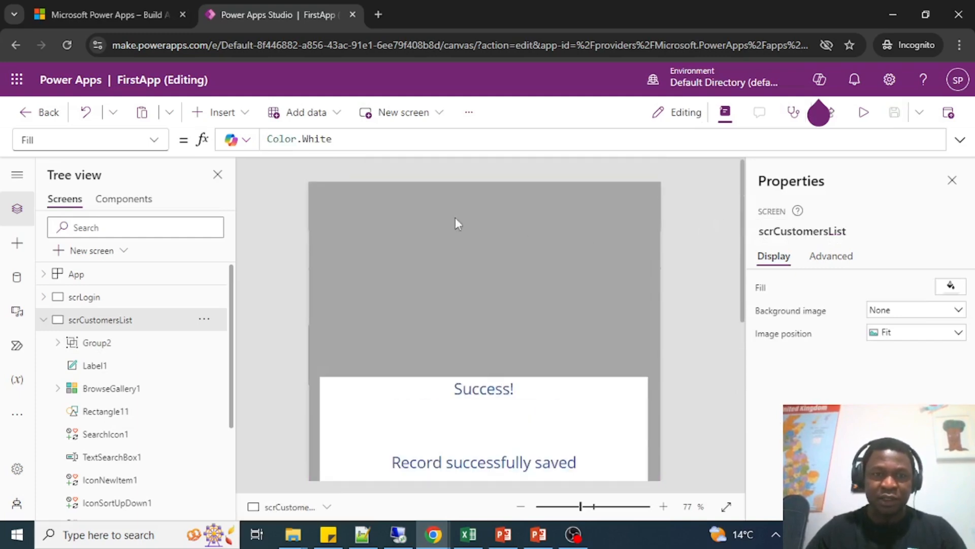
left_click(154, 139)
left_click(260, 197)
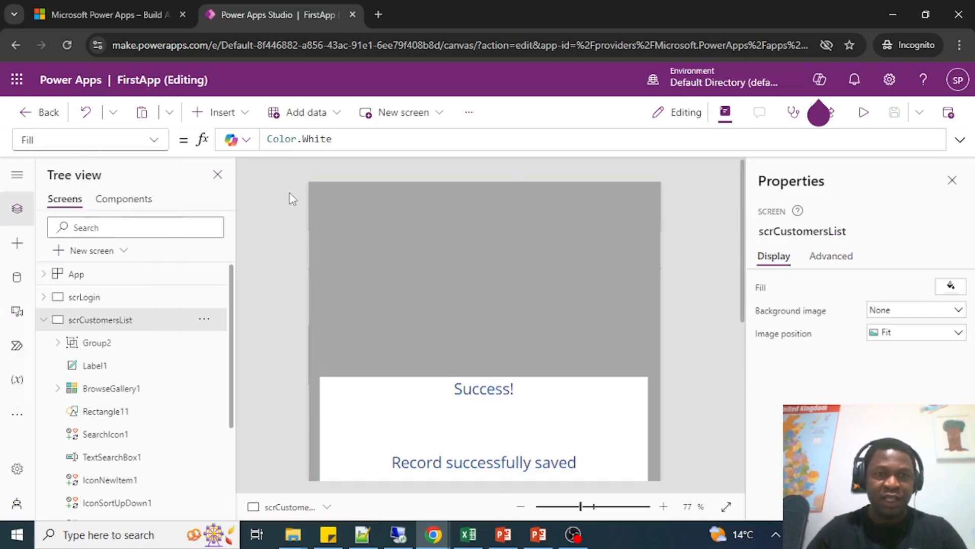
left_click(450, 302)
scroll(469, 324, "down", 5)
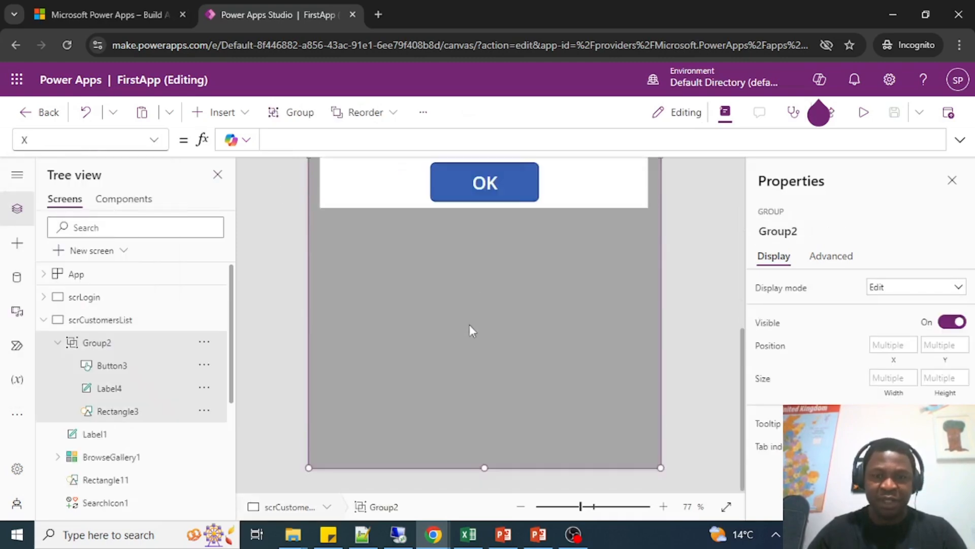
scroll(550, 236, "up", 3)
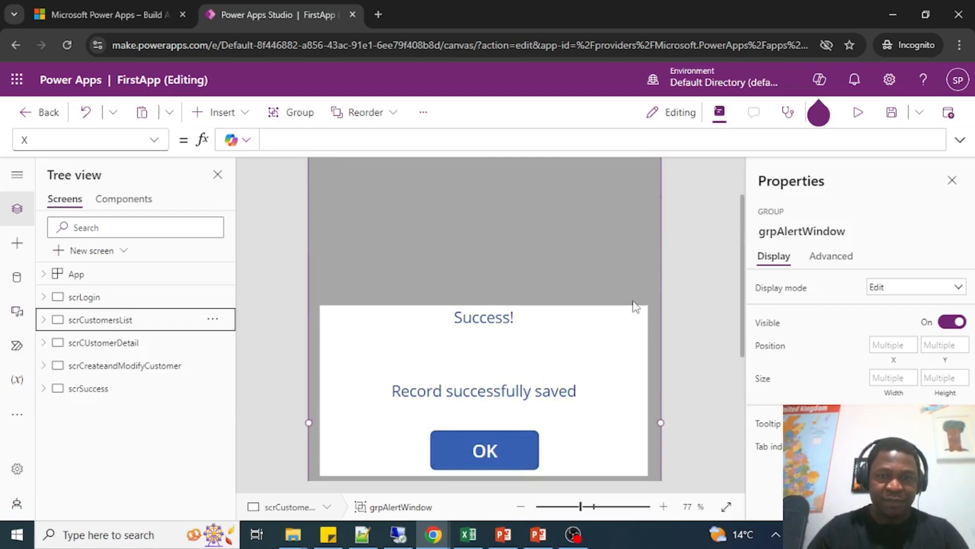
Select the scrCustomersList screen and examine the alert popup and its gray overlay over the full height of the screen.
scroll(635, 307, "down", 1)
scroll(564, 245, "up", 2)
scroll(540, 298, "down", 4)
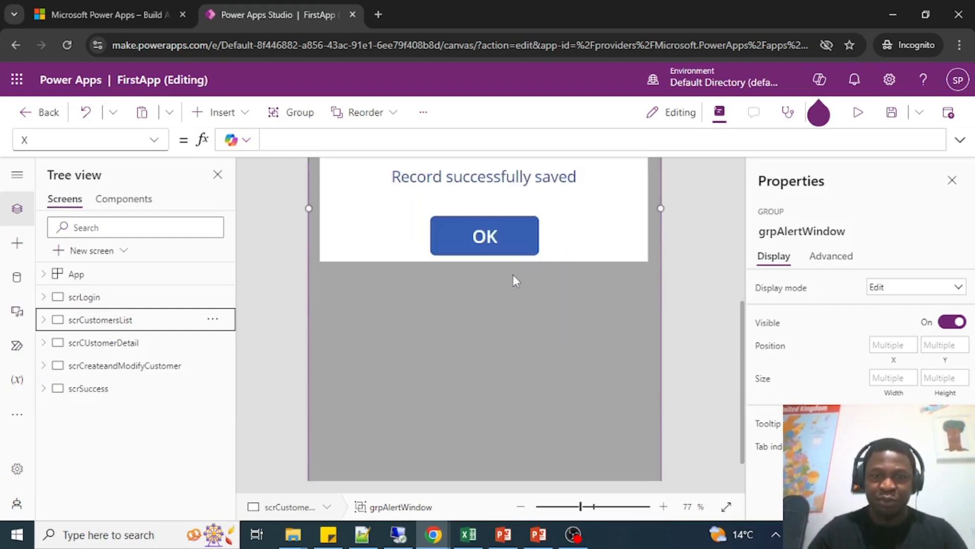
scroll(513, 275, "up", 3)
scroll(513, 273, "down", 3)
scroll(513, 275, "up", 3)
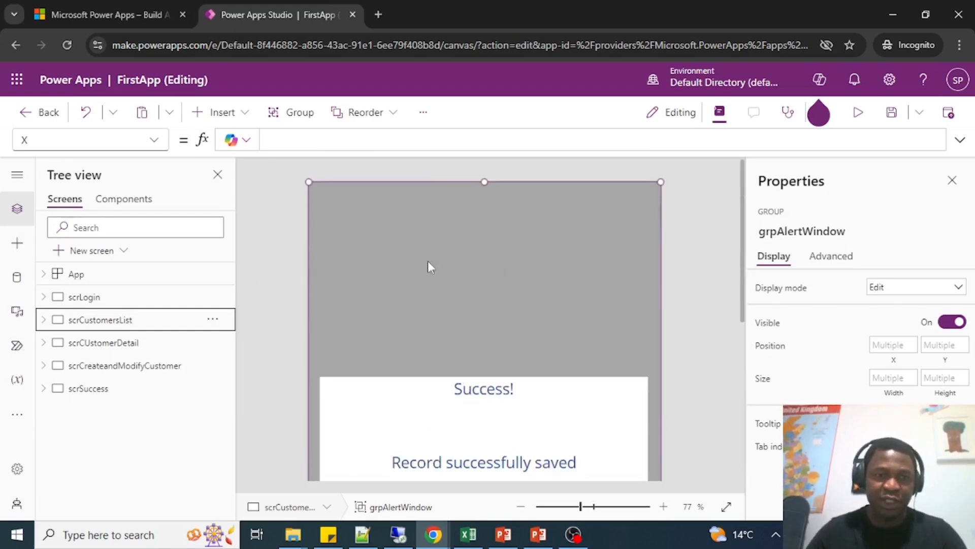
left_click(255, 243)
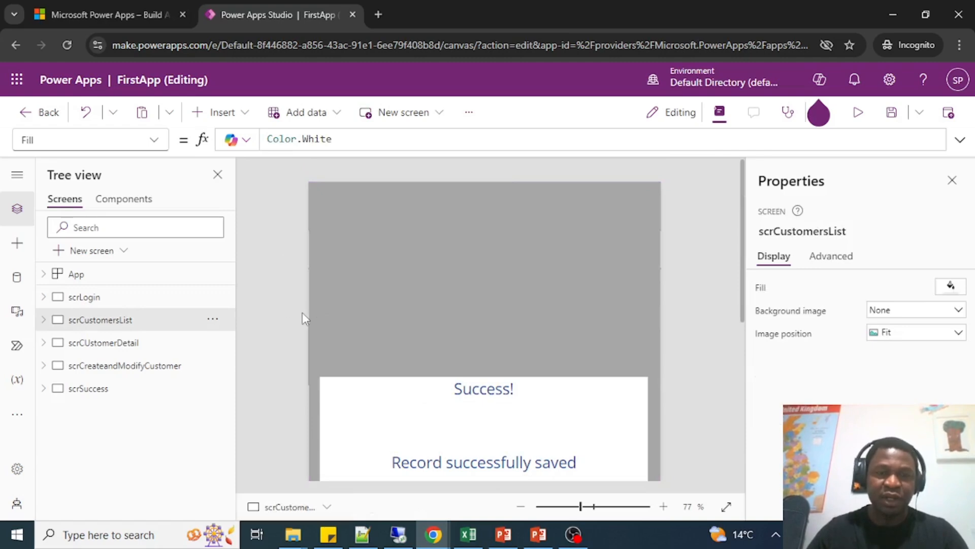
scroll(303, 313, "down", 3)
scroll(303, 312, "up", 3)
scroll(303, 311, "down", 3)
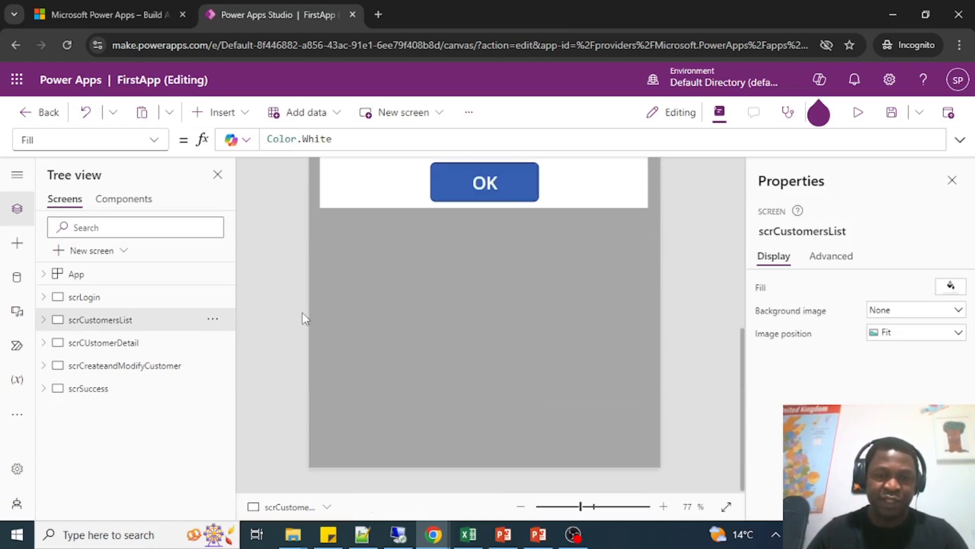
scroll(303, 312, "up", 3)
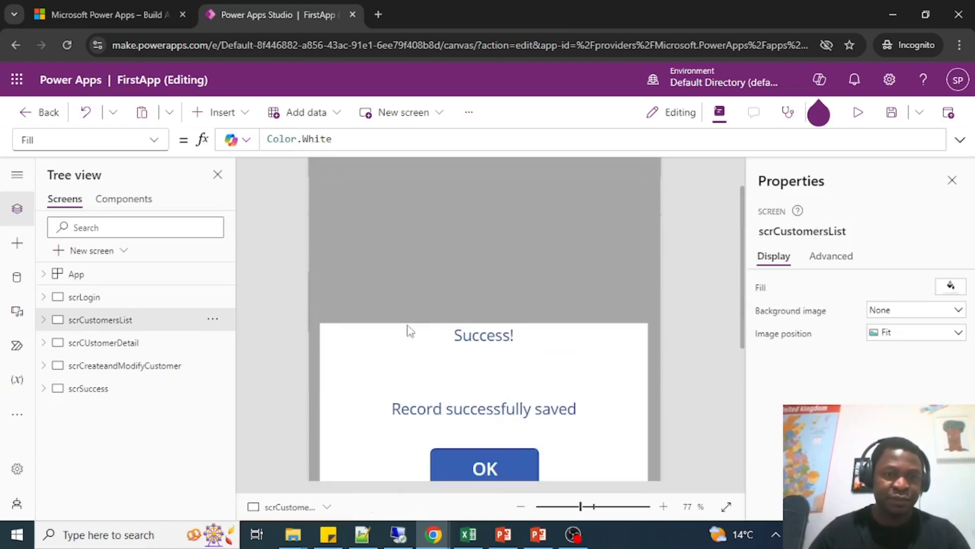
scroll(410, 331, "down", 3)
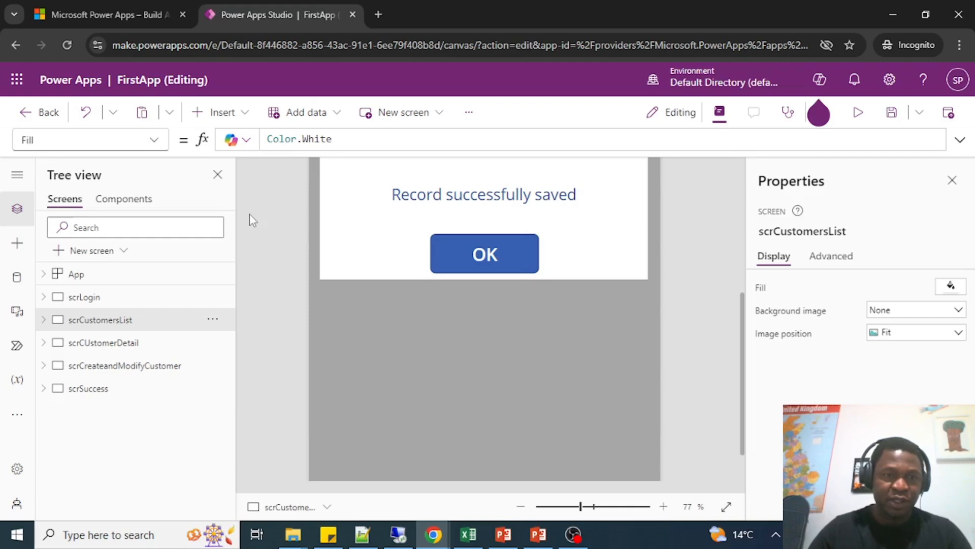
Start an UpdateContext formula with an empty record in the OnVisible property of scrCustomersList.
left_click(152, 140)
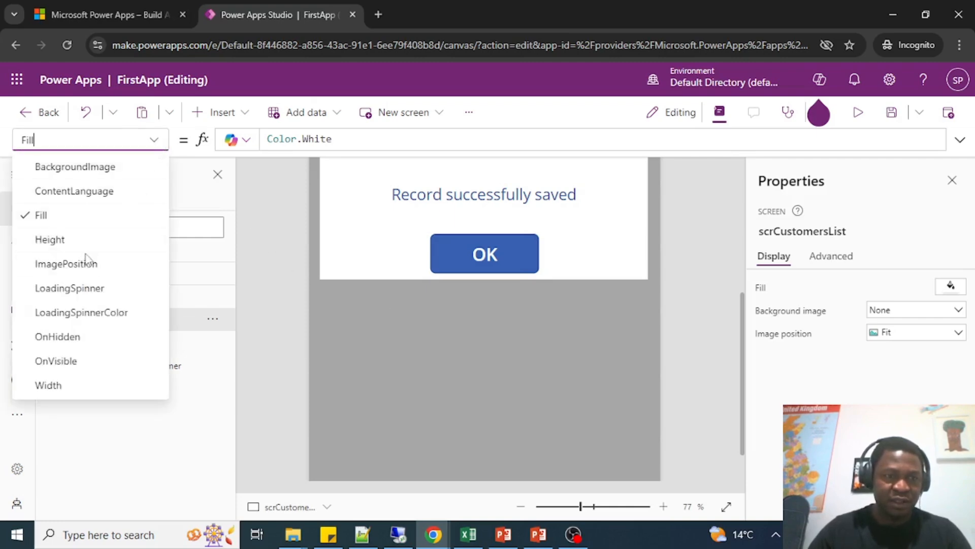
left_click(79, 361)
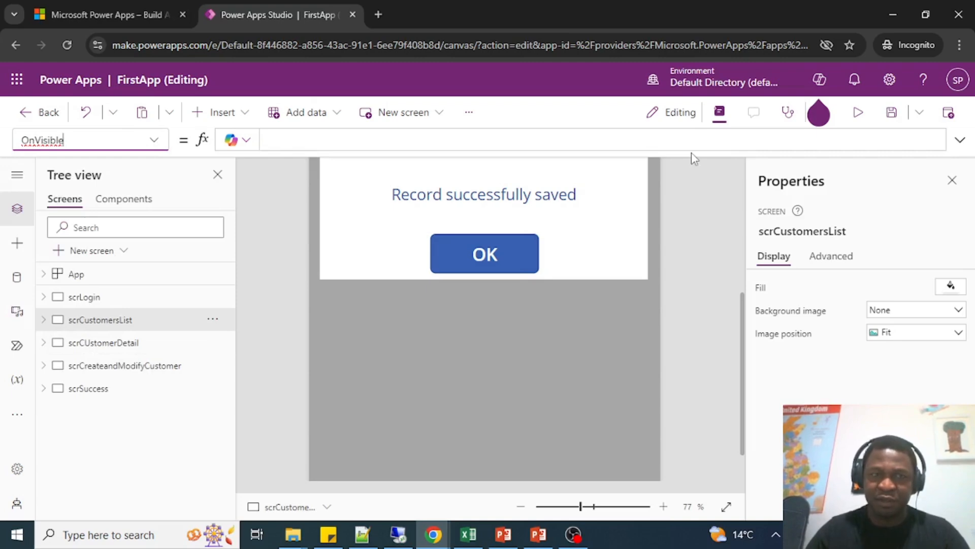
left_click_drag(692, 149, 681, 295)
type("UpdateConted")
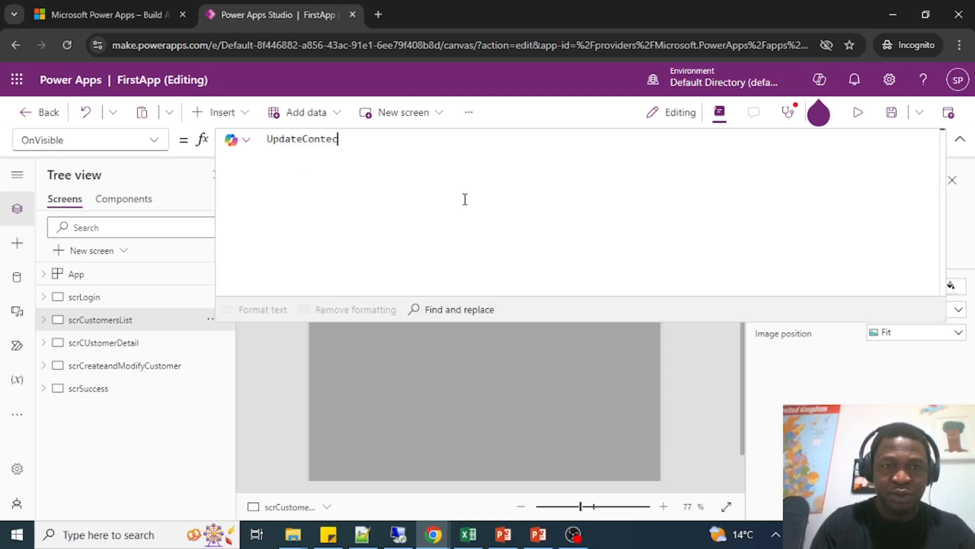
key("BackSpace")
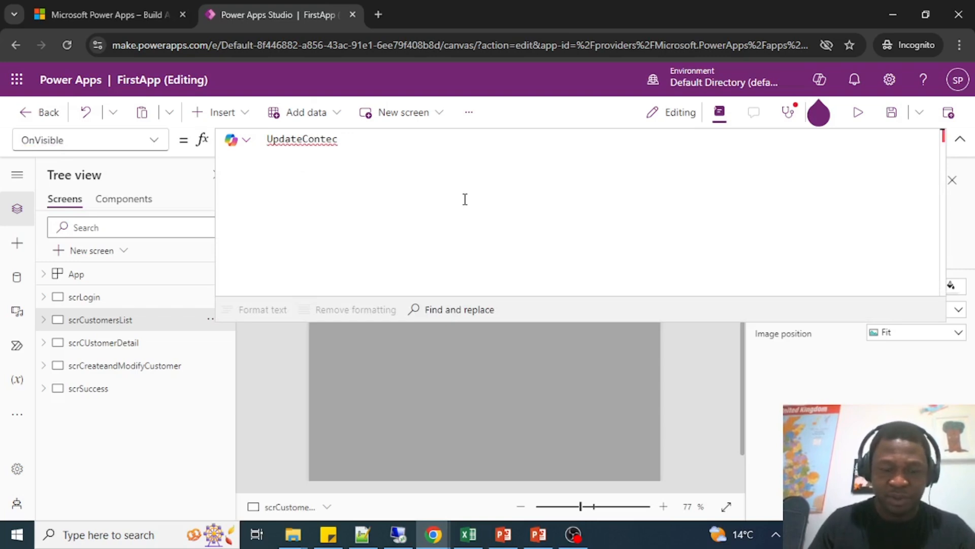
type("xt(")
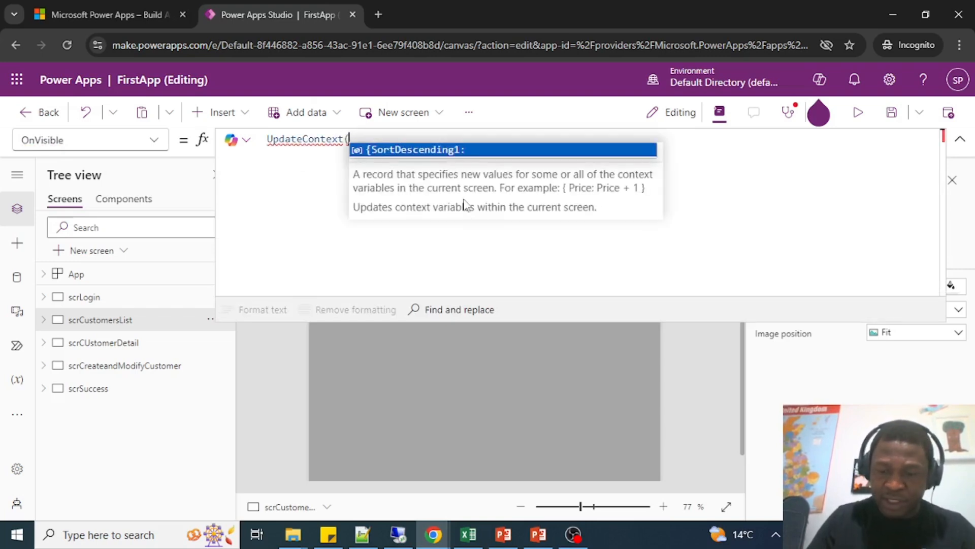
type("{})")
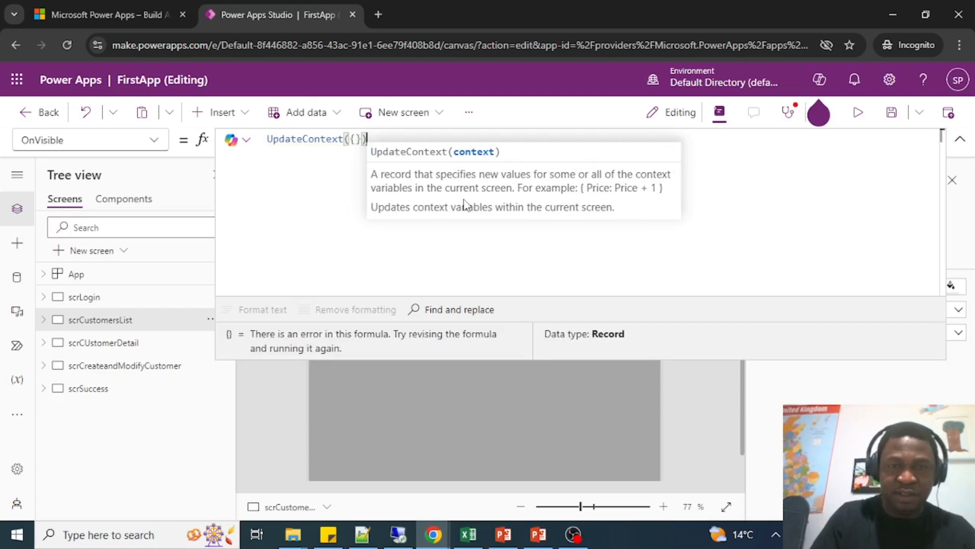
key("Left")
key("Left")
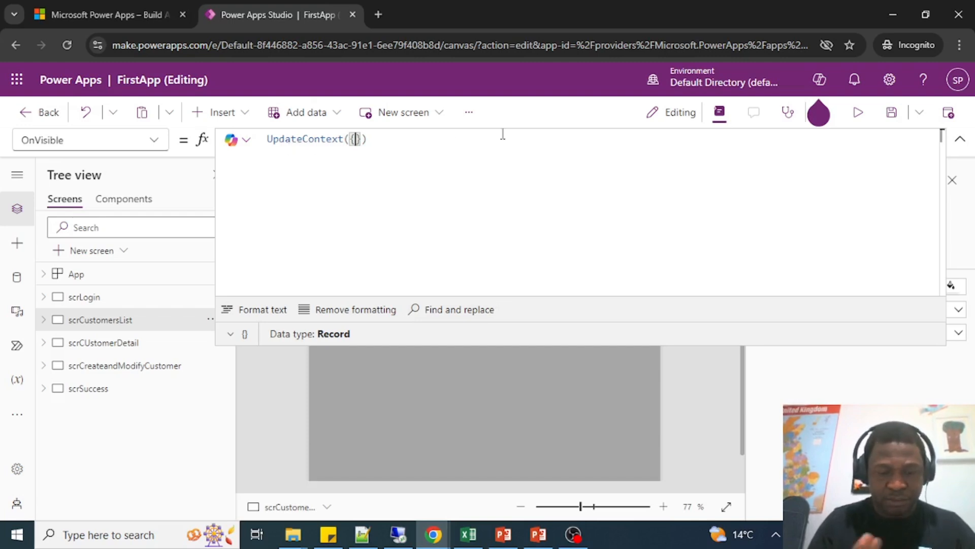
Define the context variable AlertVisible as false inside the UpdateContext record of the OnVisible formula.
type("Alert")
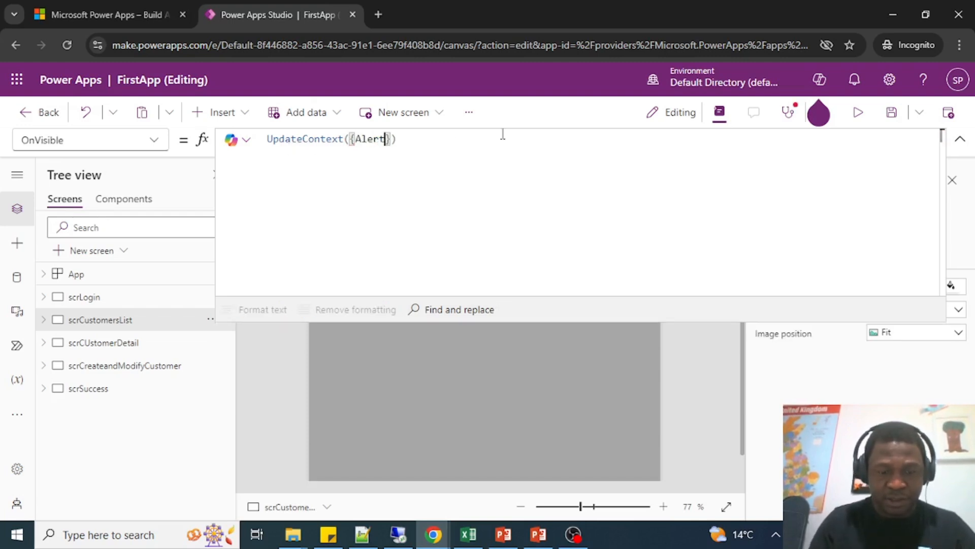
type("Visible")
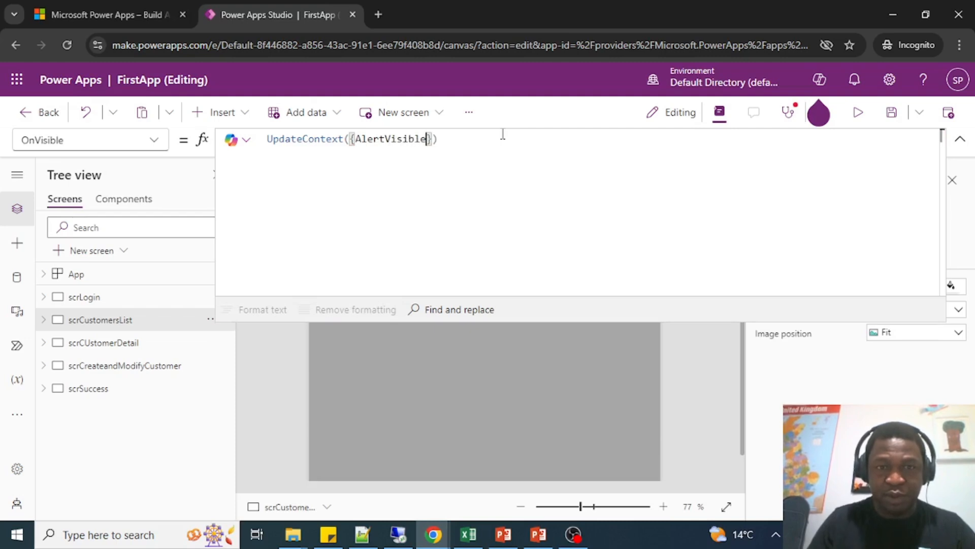
type(":false")
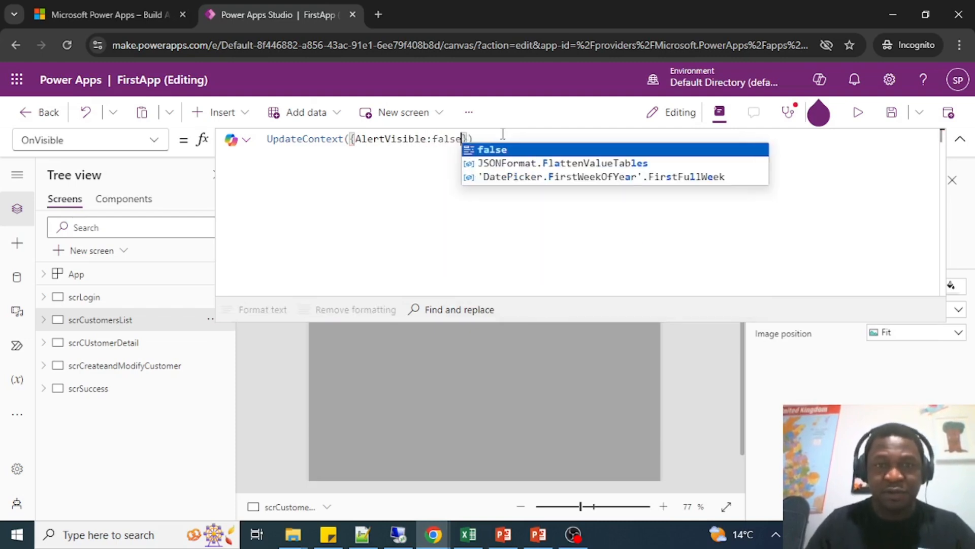
left_click(396, 138)
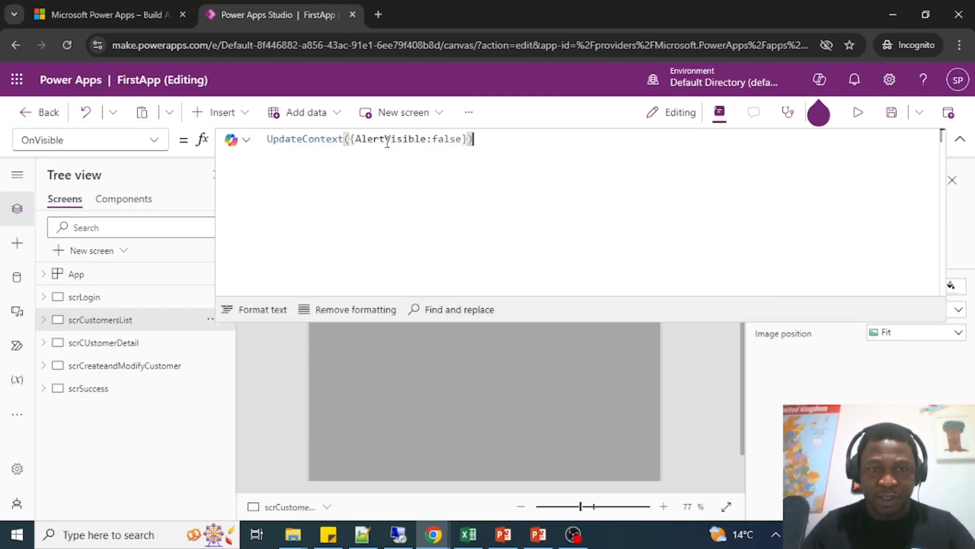
double_click(388, 139)
key("ctrl+c")
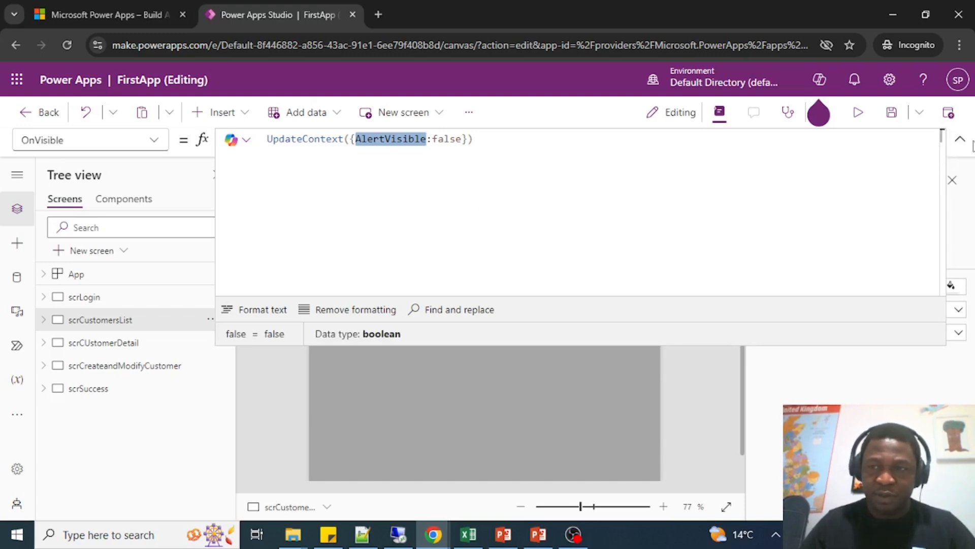
left_click(960, 143)
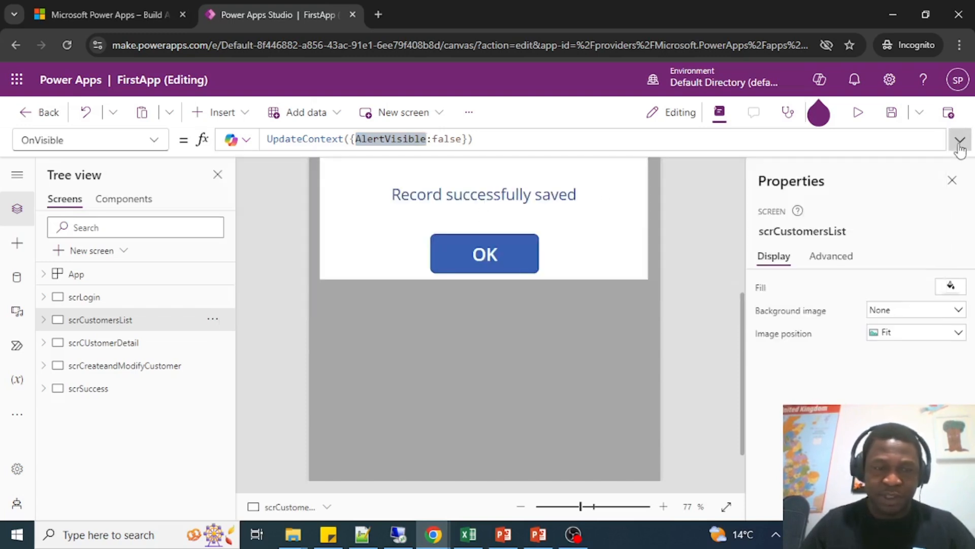
Set the Visible property of the grpAlertWindow group to the AlertVisible variable.
left_click(520, 330)
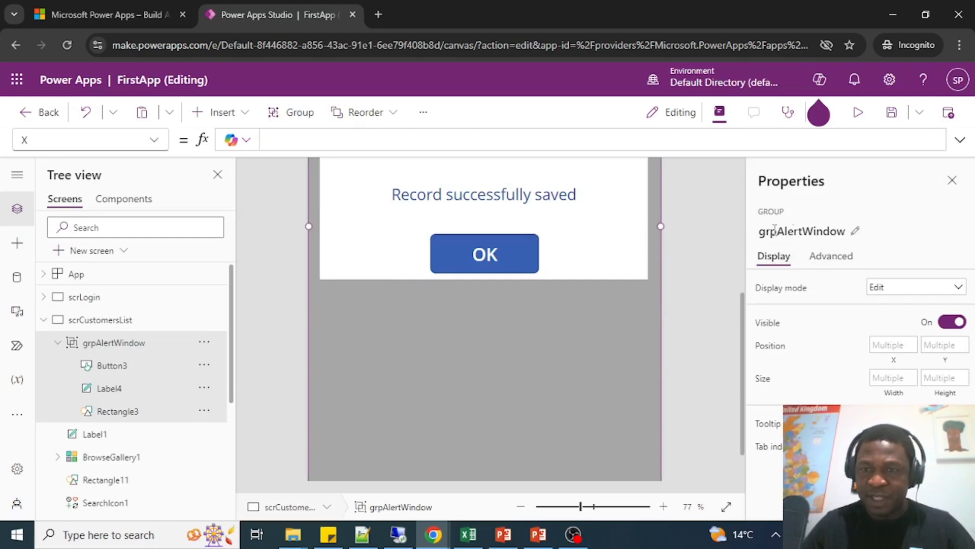
left_click(153, 140)
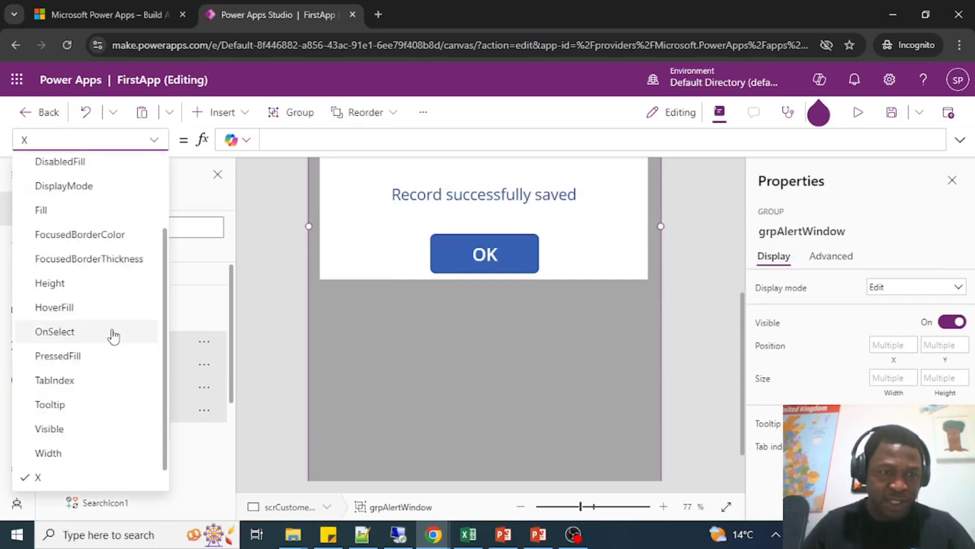
scroll(112, 335, "down", 1)
left_click(56, 404)
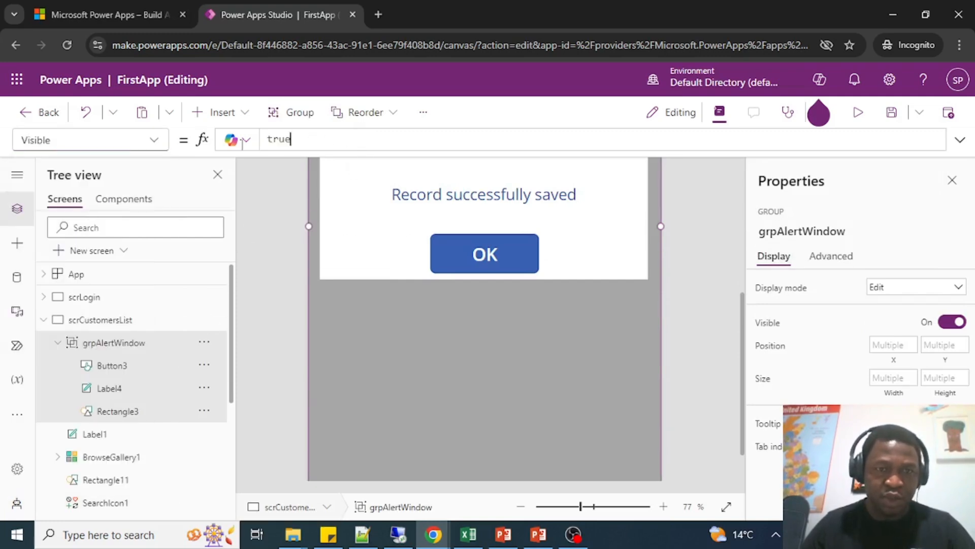
type("AlertVisible")
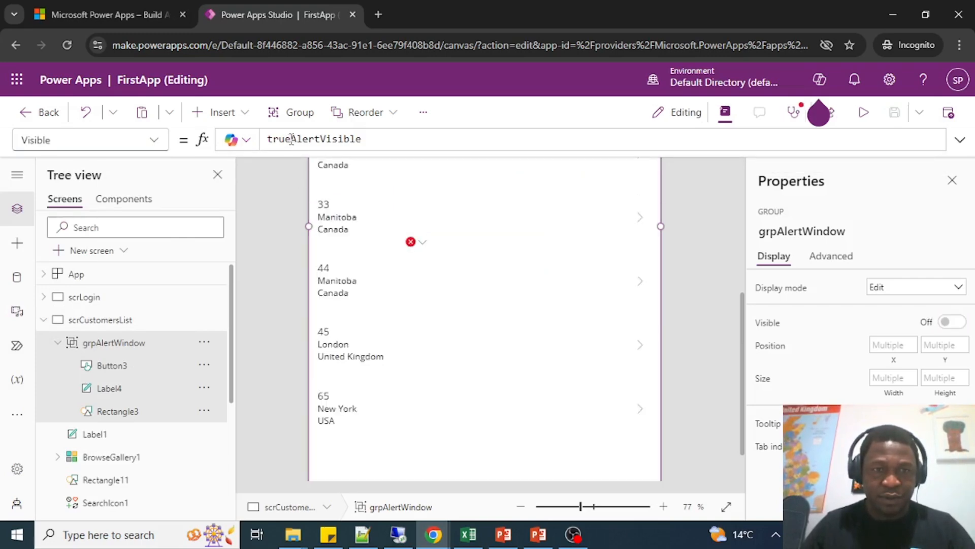
left_click_drag(292, 139, 225, 141)
key("BackSpace")
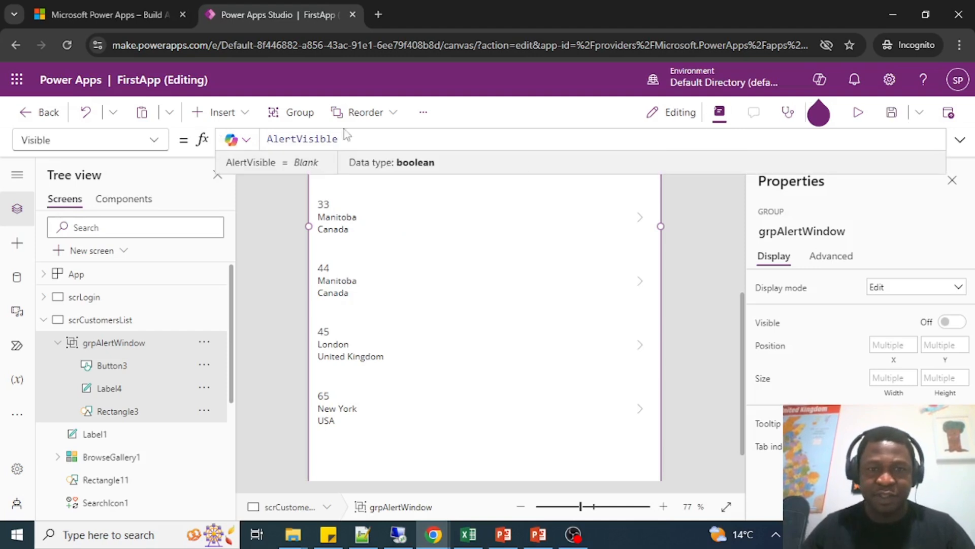
left_click(702, 262)
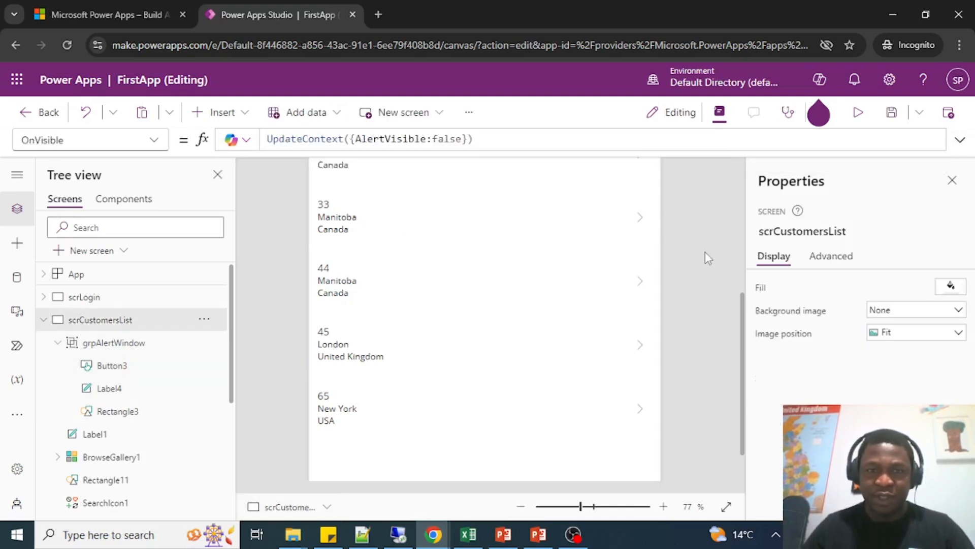
Place the Navigate call of the add icon's OnSelect formula on its own line, with blank lines after NewForm(EditForm1).
scroll(707, 252, "up", 5)
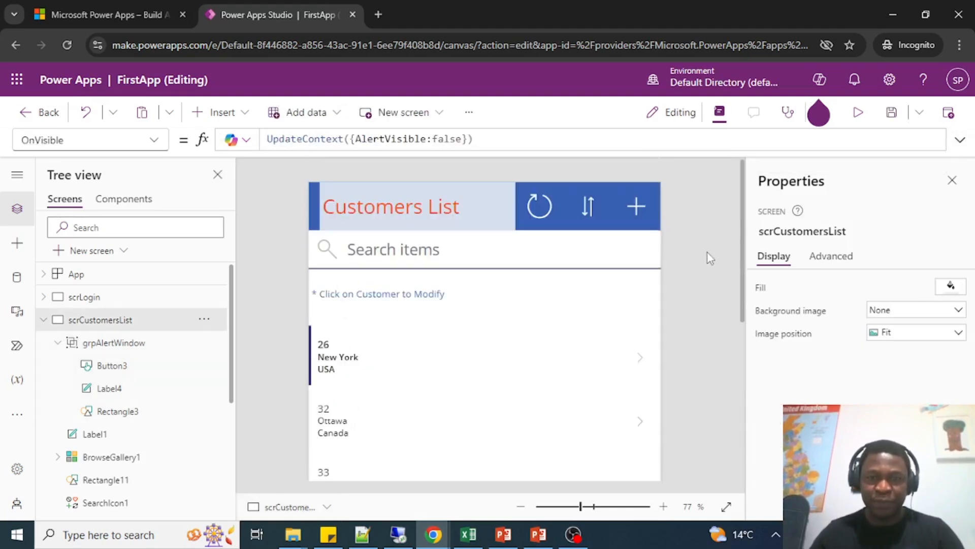
left_click(639, 204)
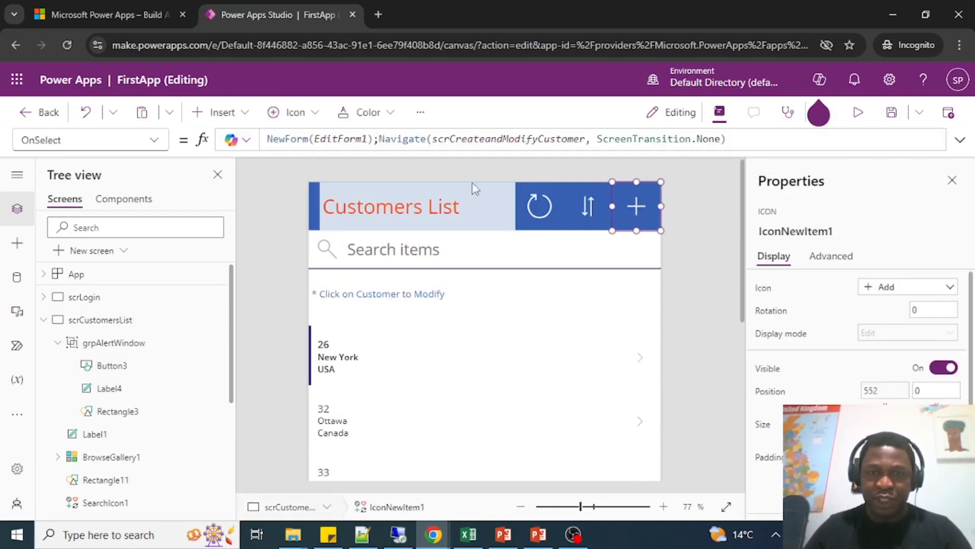
left_click(378, 138)
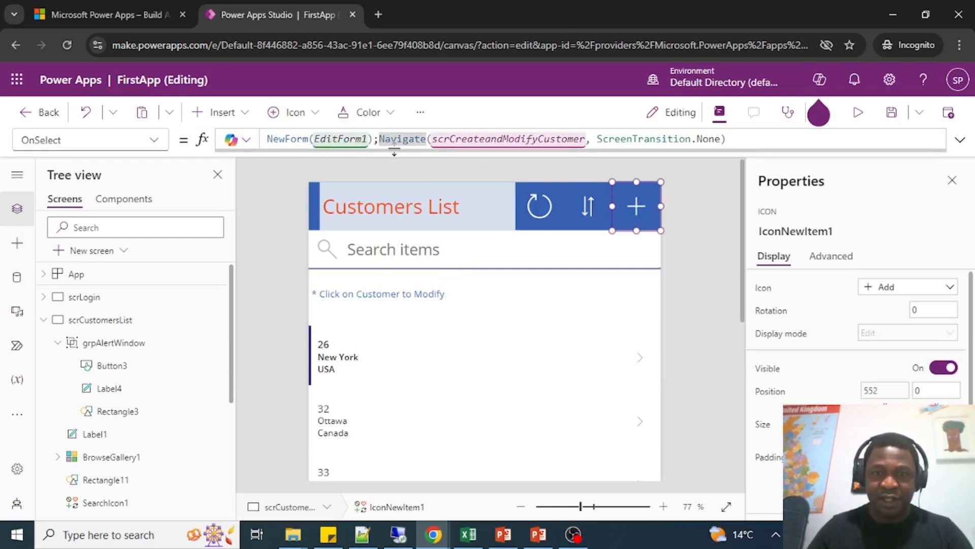
key("shift+Return")
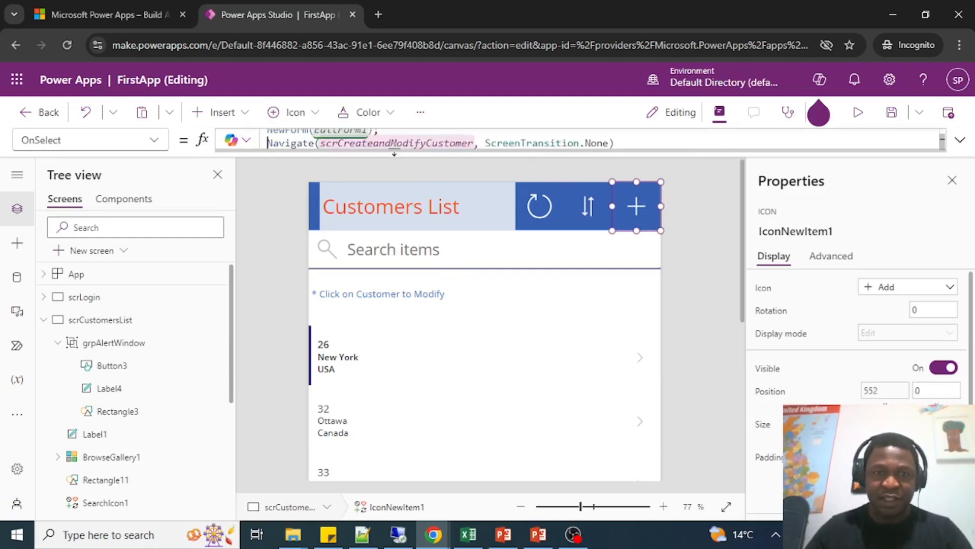
left_click_drag(572, 151, 573, 282)
left_click(622, 145)
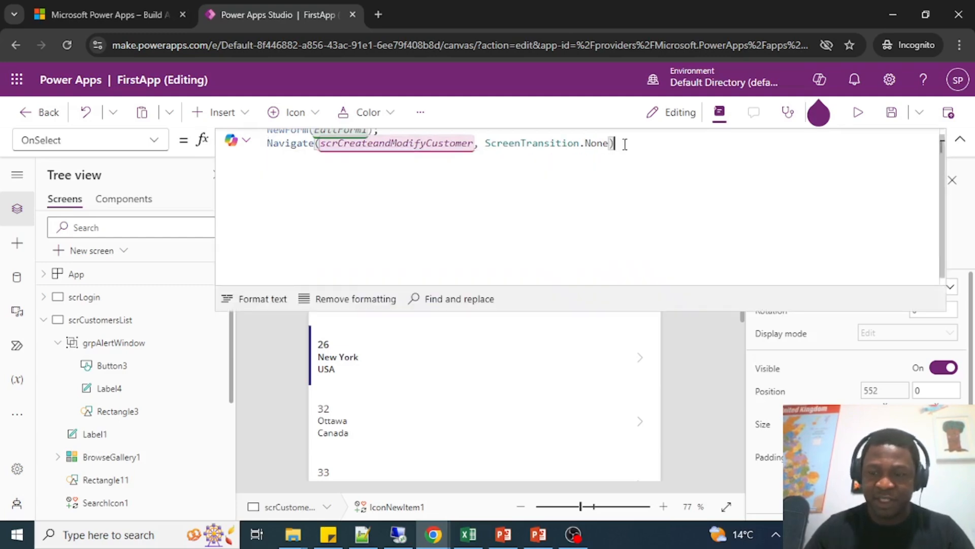
key("Home")
key("shift+Return")
key("shift+Return")
key("shift+Return")
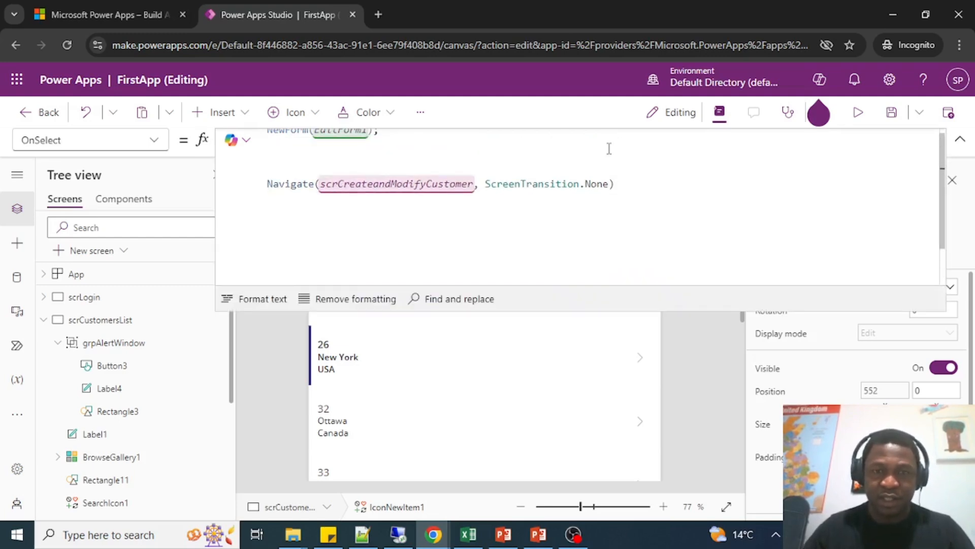
Comment out the Navigate call to scrCreateandModifyCustomer in the add icon's OnSelect formula.
left_click(960, 139)
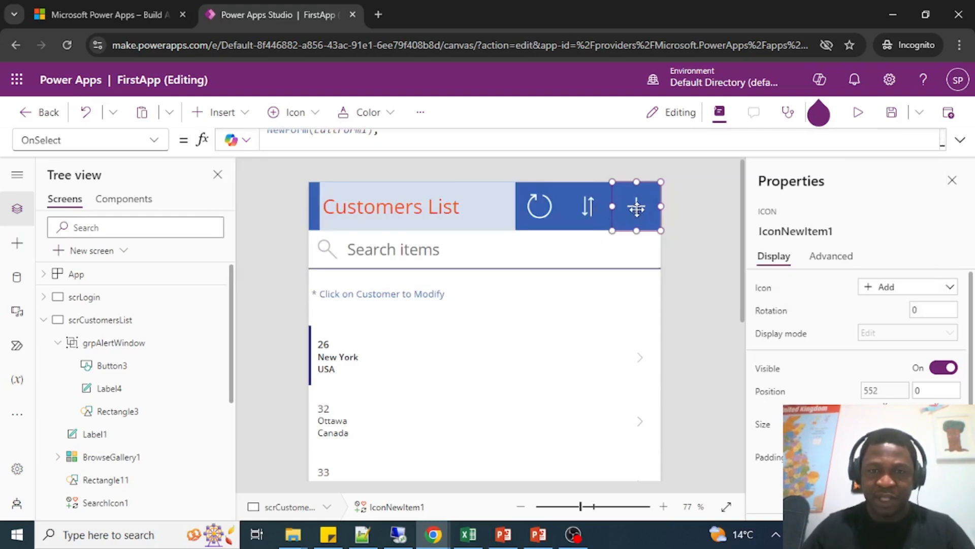
left_click(697, 148)
left_click_drag(270, 188, 625, 196)
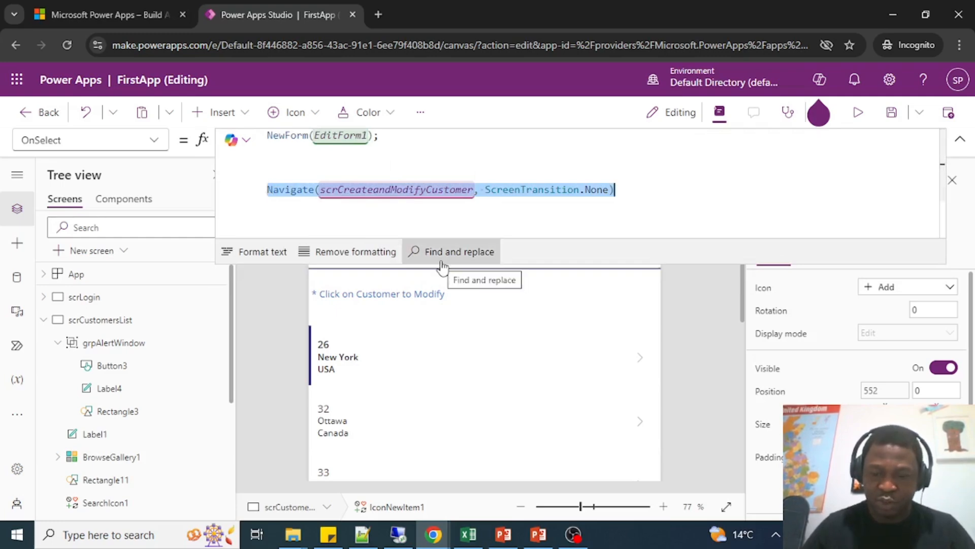
key("Left")
type("//")
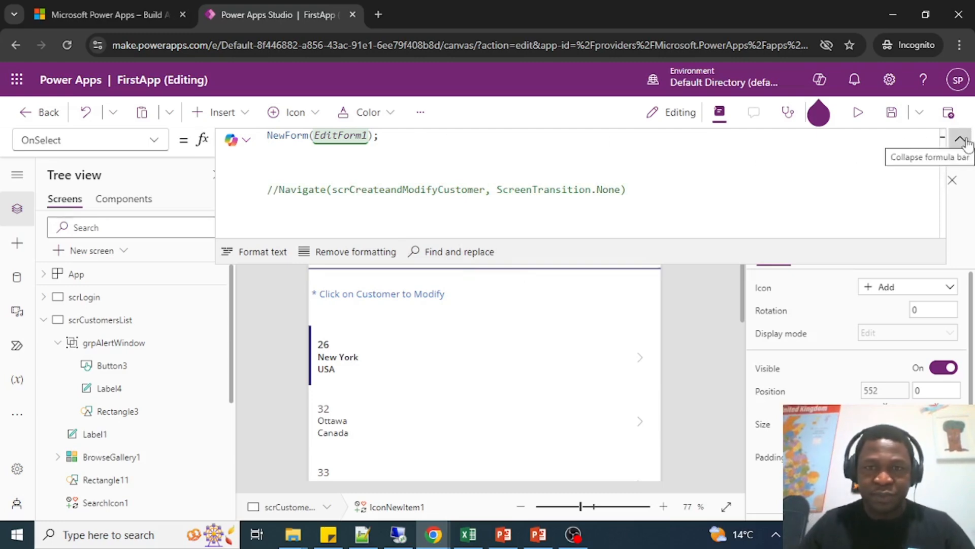
Add UpdateContext({AlertVisible:true}); below NewForm(EditForm1) in the add icon's OnSelect formula.
key("ctrl+v")
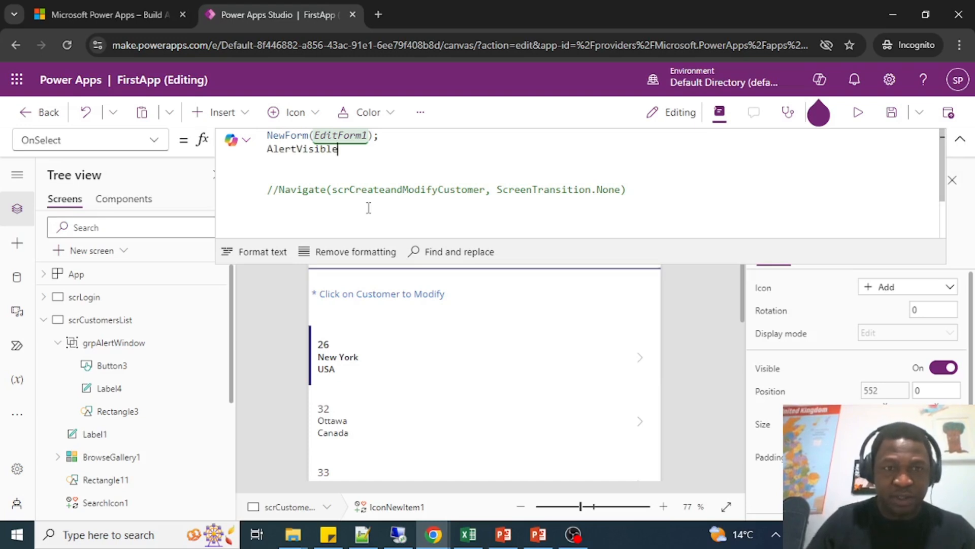
key("Home")
type("UpdateContext")
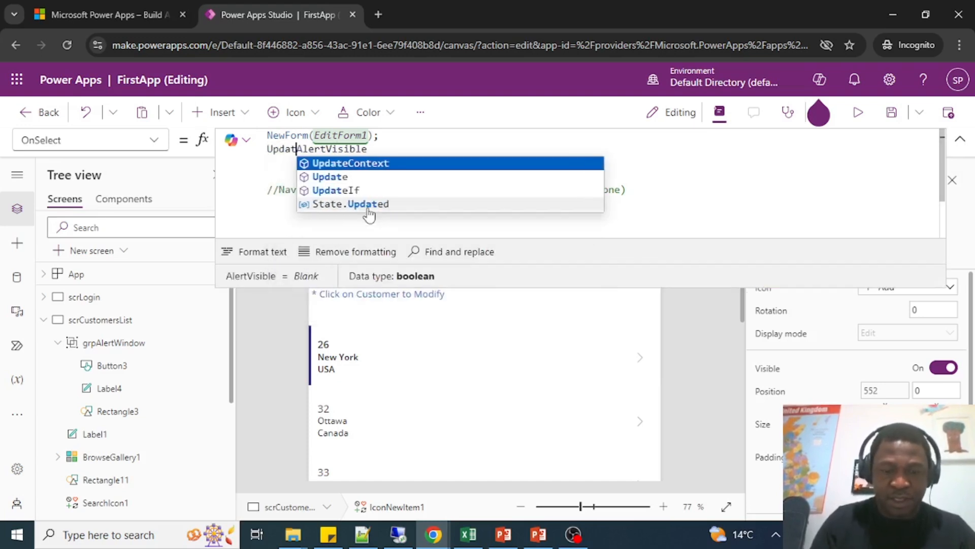
type("(")
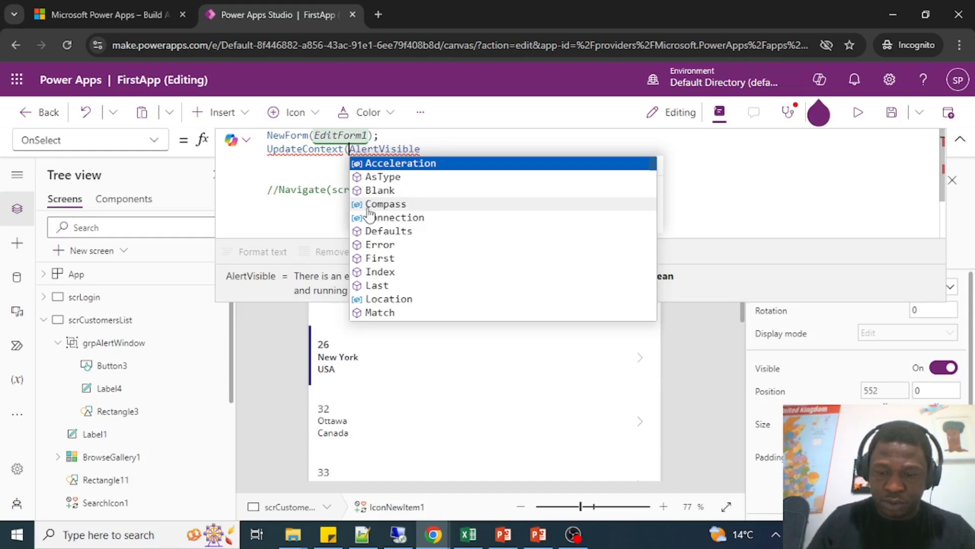
type("{")
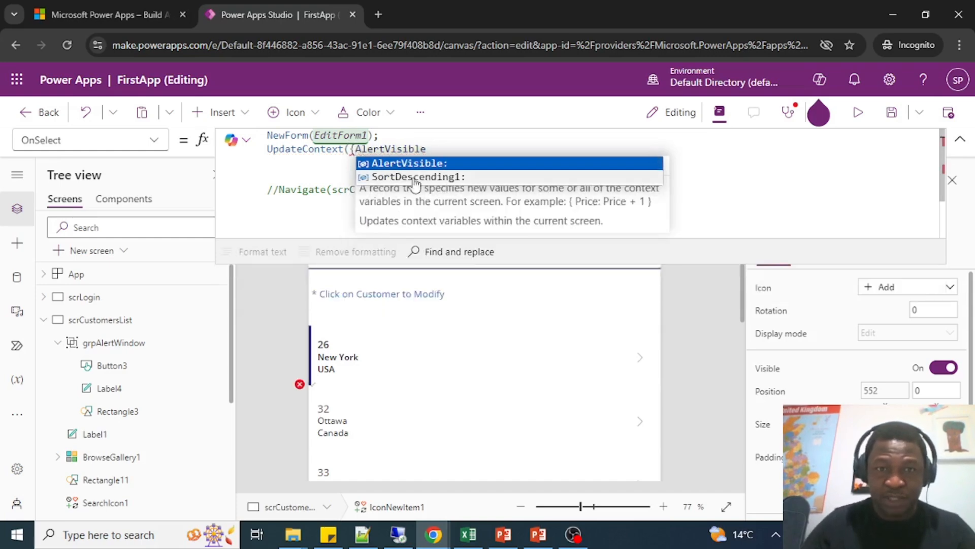
left_click(441, 166)
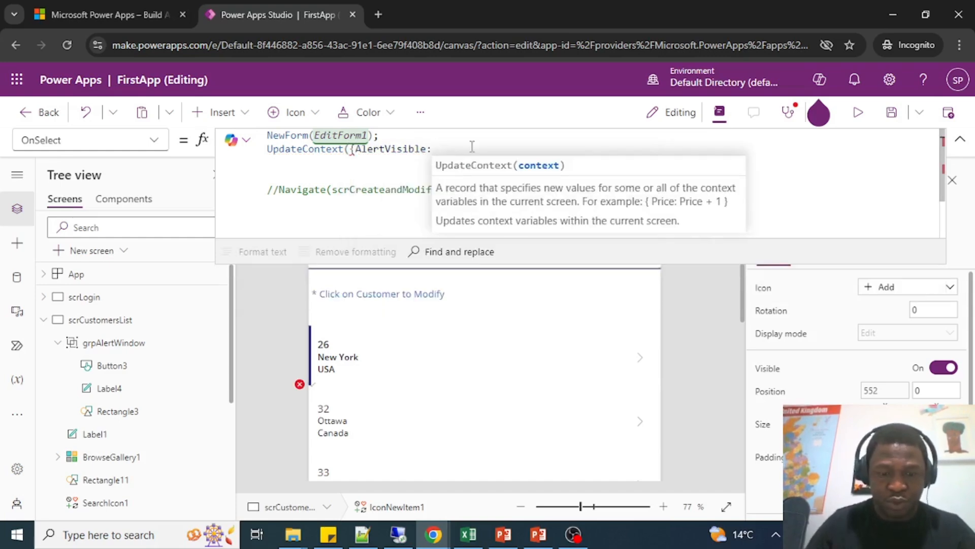
type("true)")
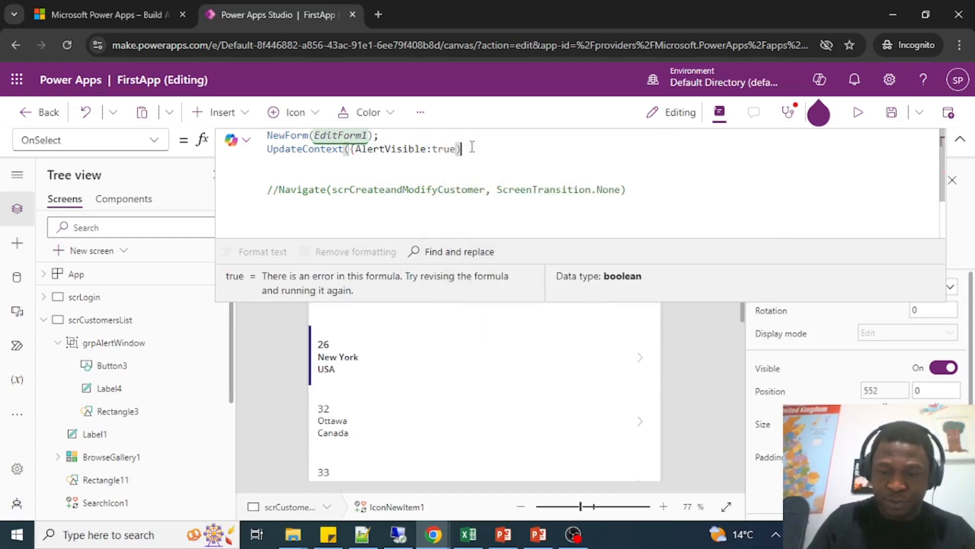
key("BackSpace")
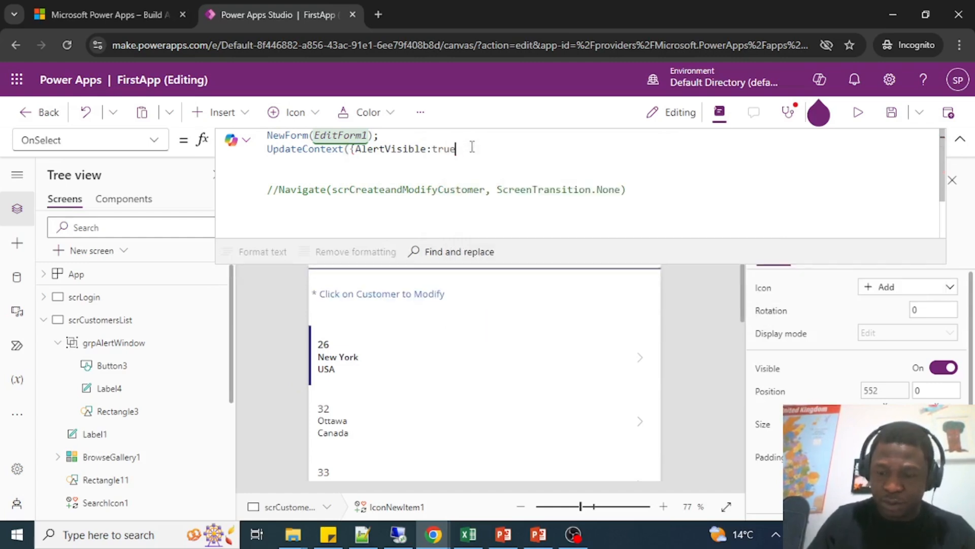
type("});")
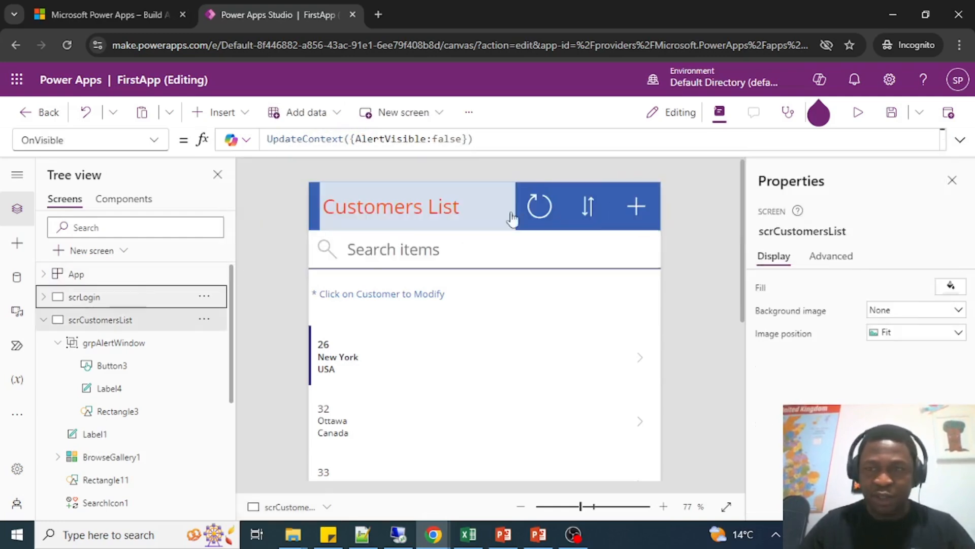
Preview the app from the scrLogin screen and log in with the login password.
left_click(81, 297)
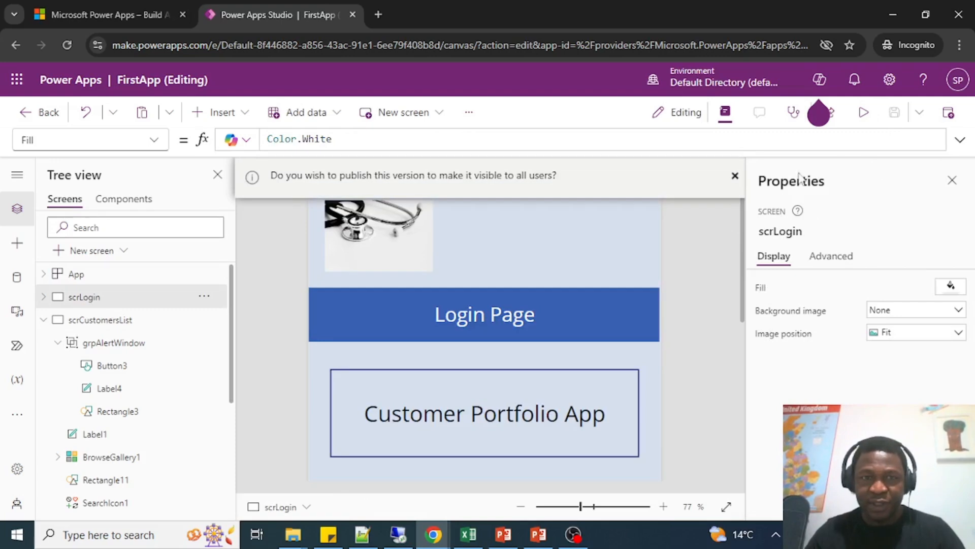
left_click(863, 113)
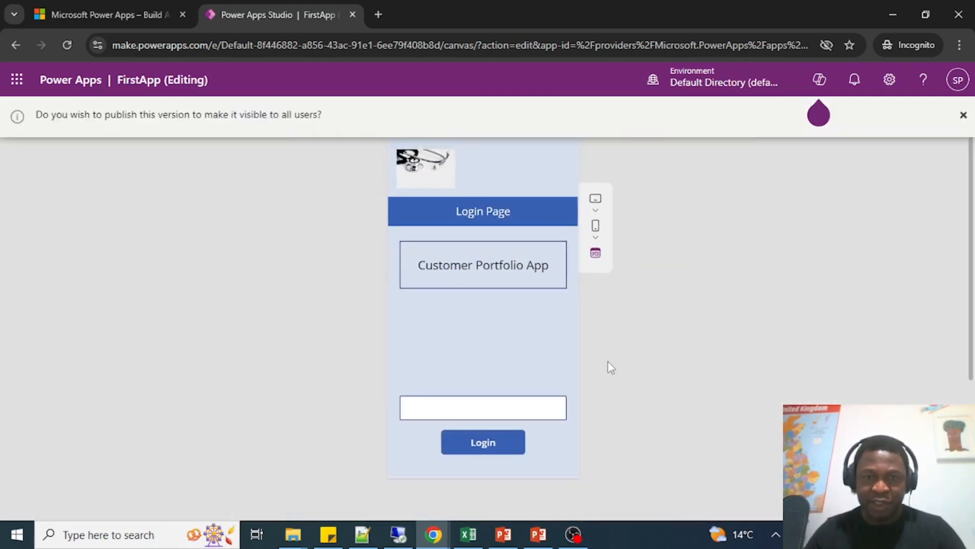
left_click(435, 407)
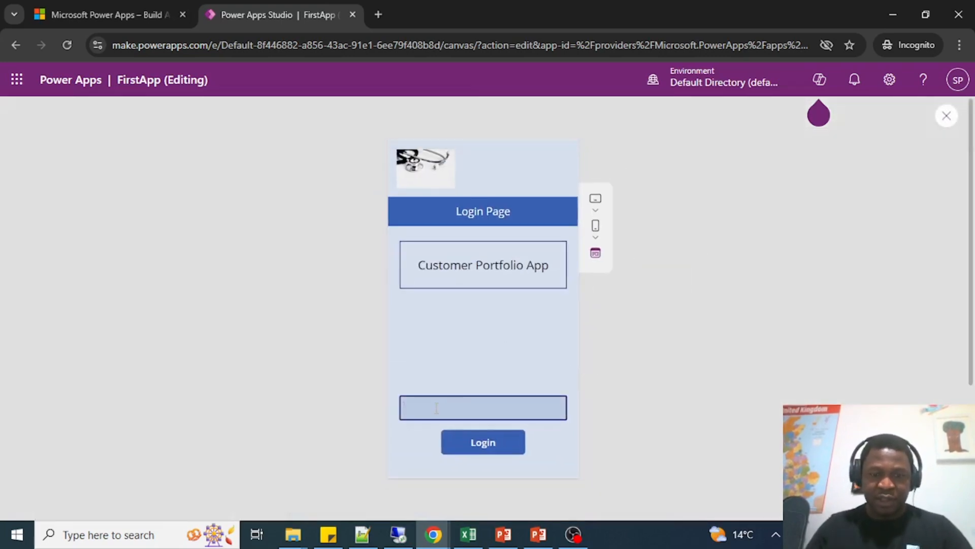
type("••••••••")
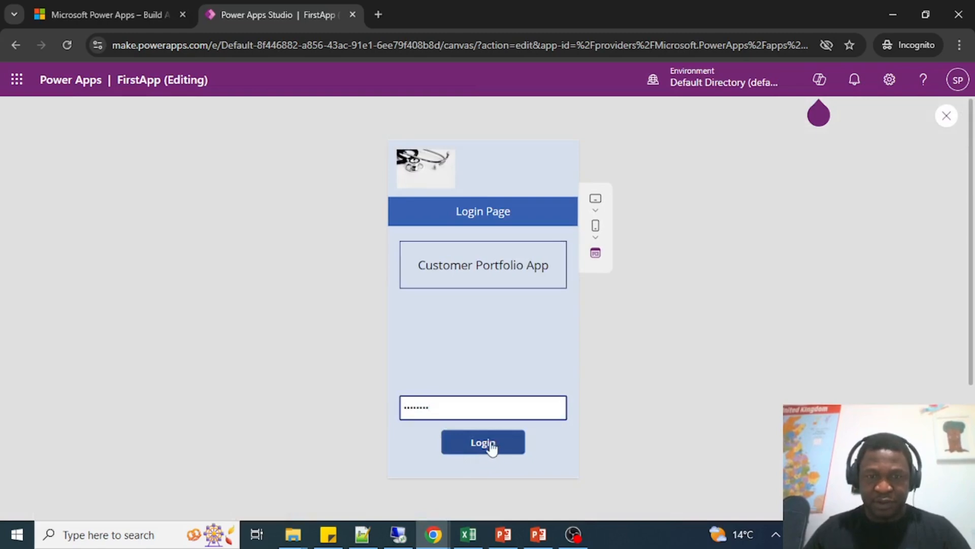
left_click(488, 445)
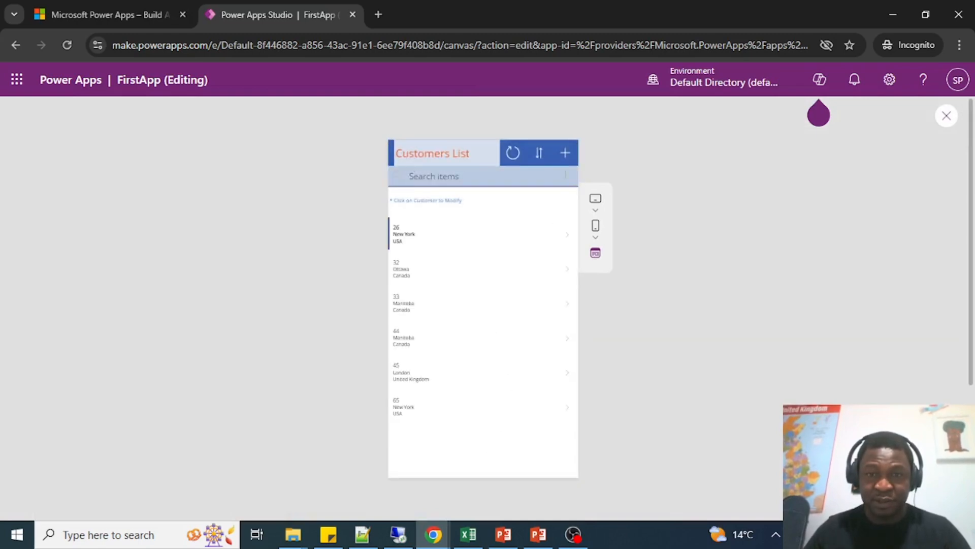
Start a new customer record with age 67, city Houston and country USA.
left_click(565, 154)
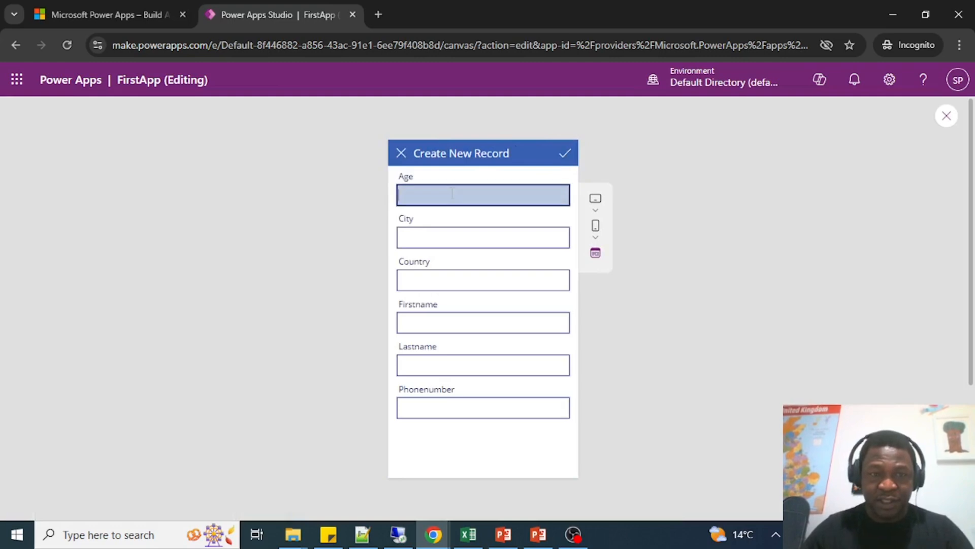
left_click(452, 194)
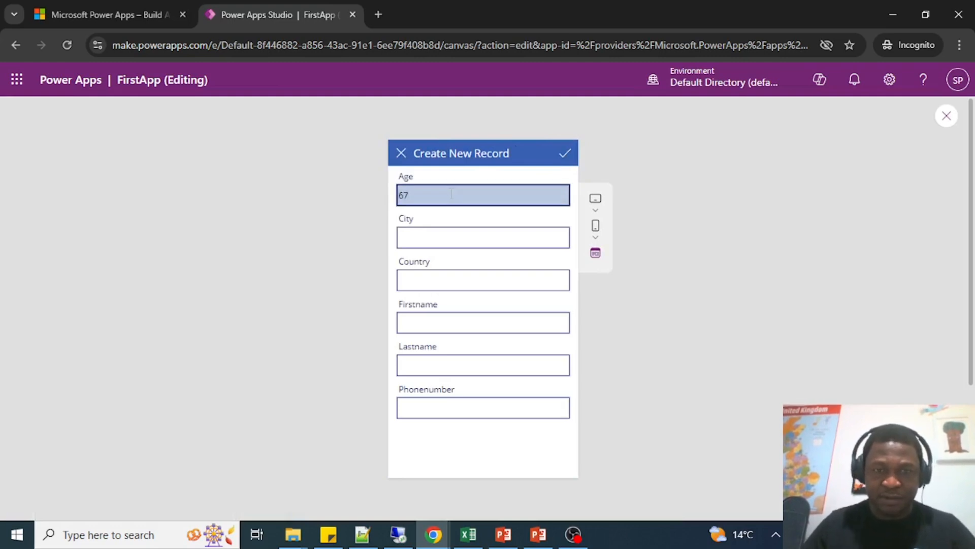
left_click(441, 233)
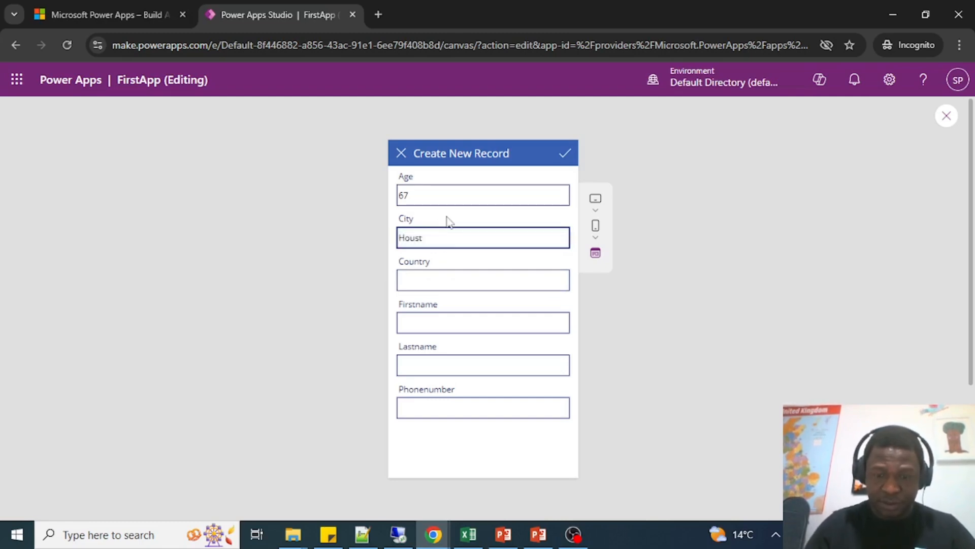
left_click(415, 274)
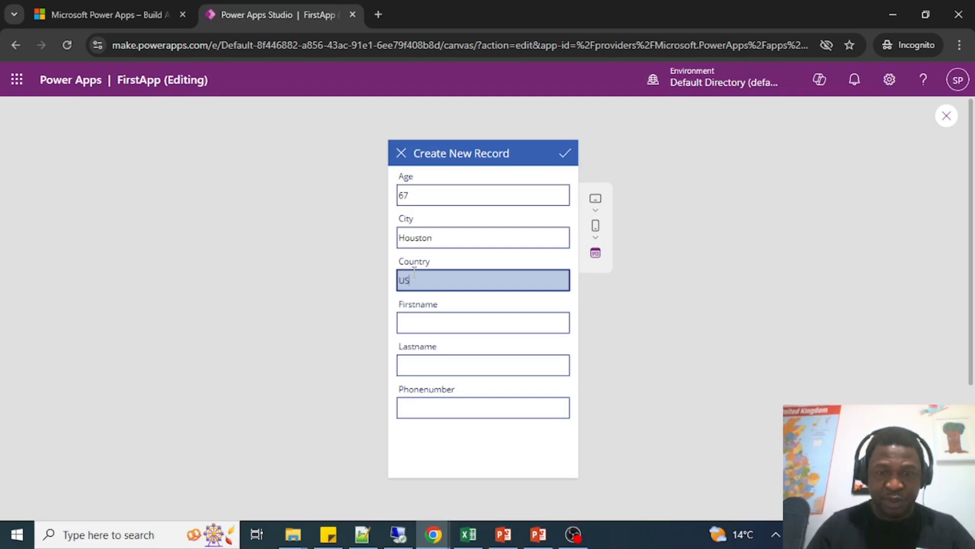
Fill in the customer's first name, last name and phone number in the new record.
left_click(469, 325)
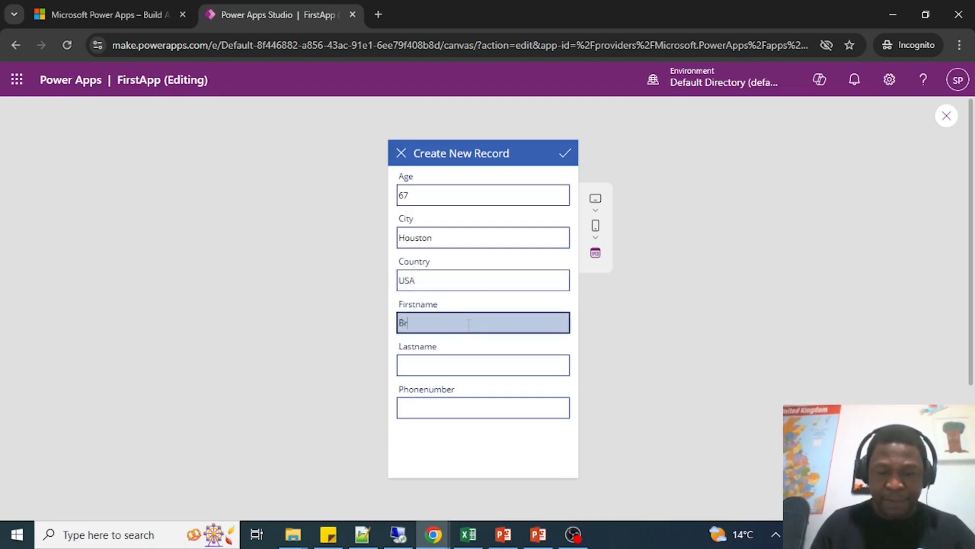
key("Tab")
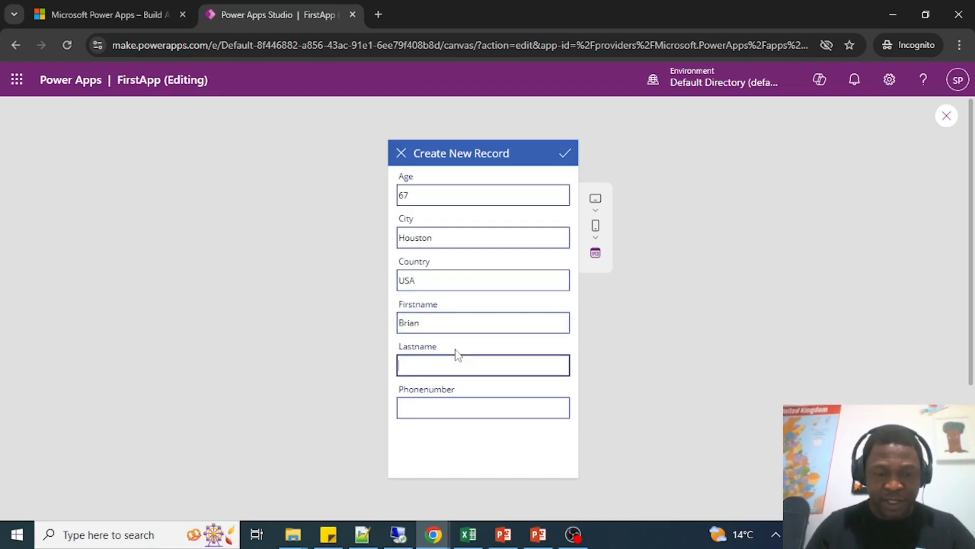
scroll(431, 363, "down", 3)
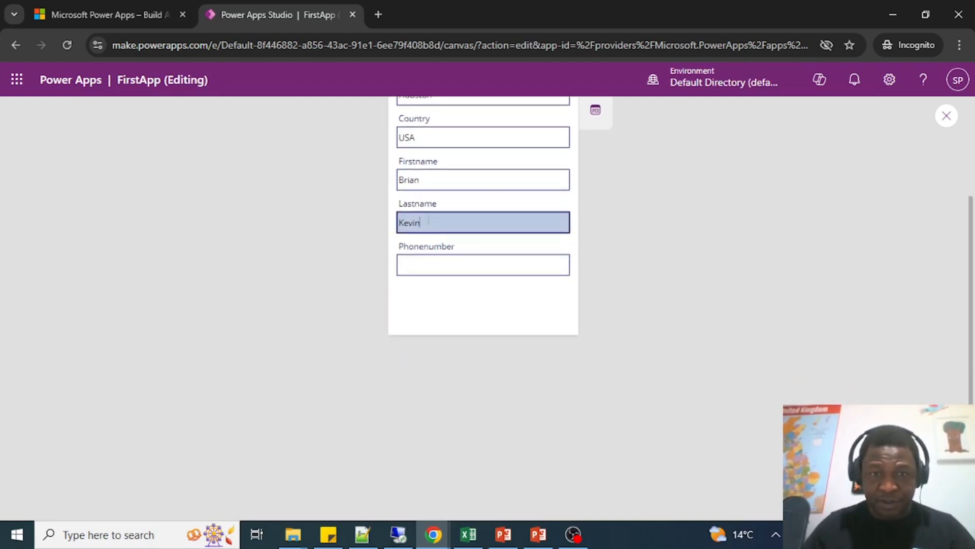
left_click(435, 268)
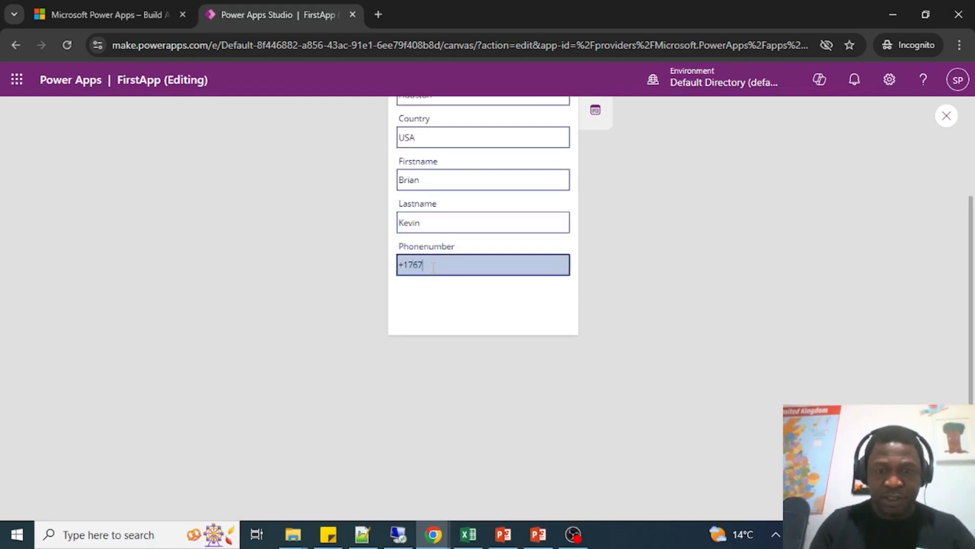
scroll(511, 277, "up", 3)
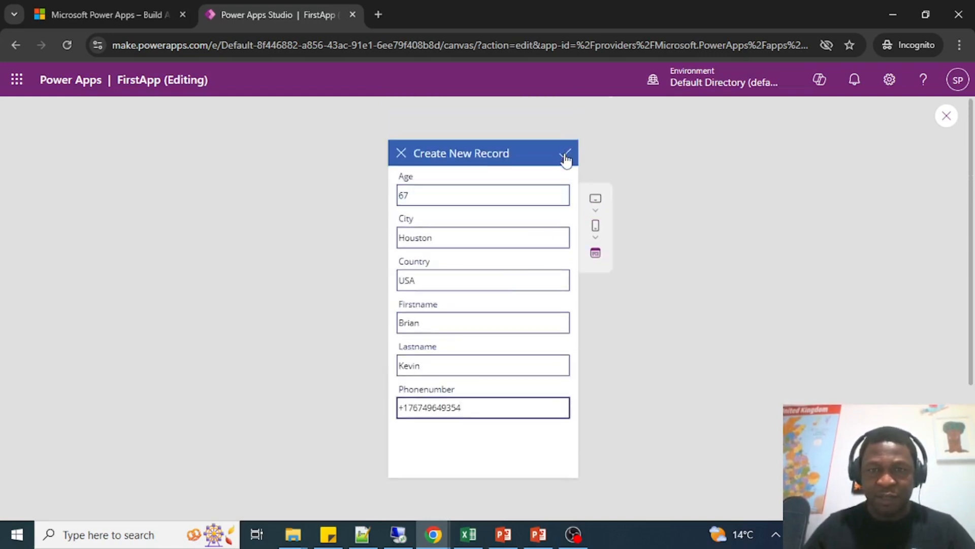
Save the new customer record and try to dismiss both the notification bar and the success popup.
left_click(566, 155)
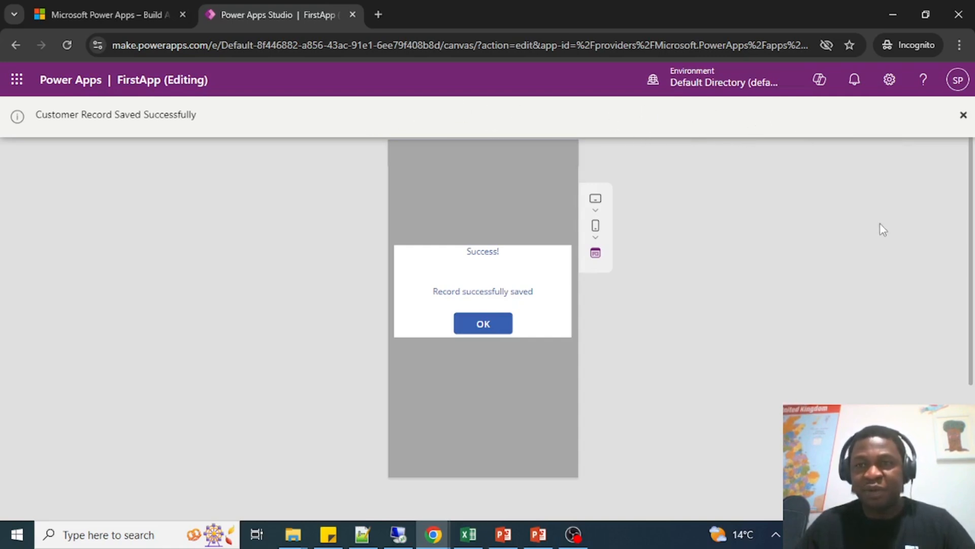
left_click(965, 116)
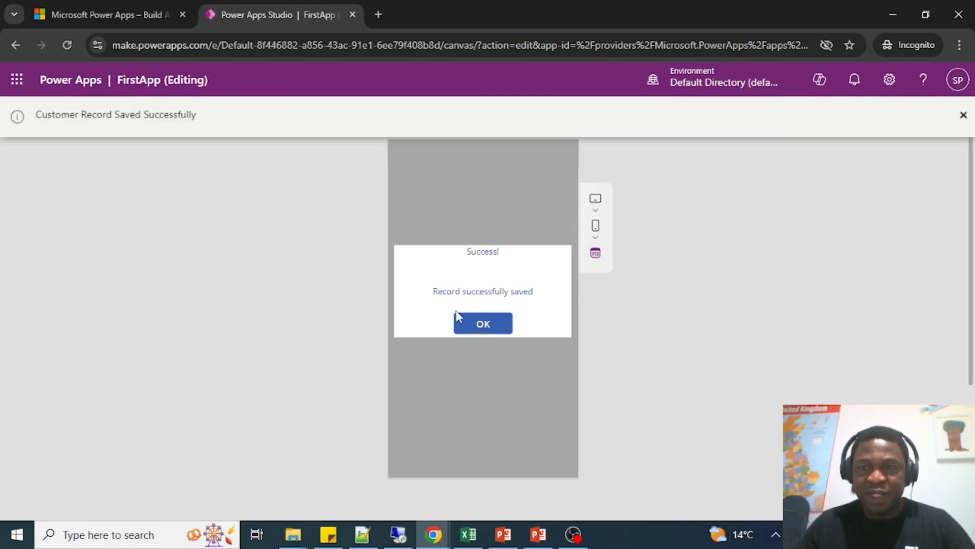
left_click(963, 117)
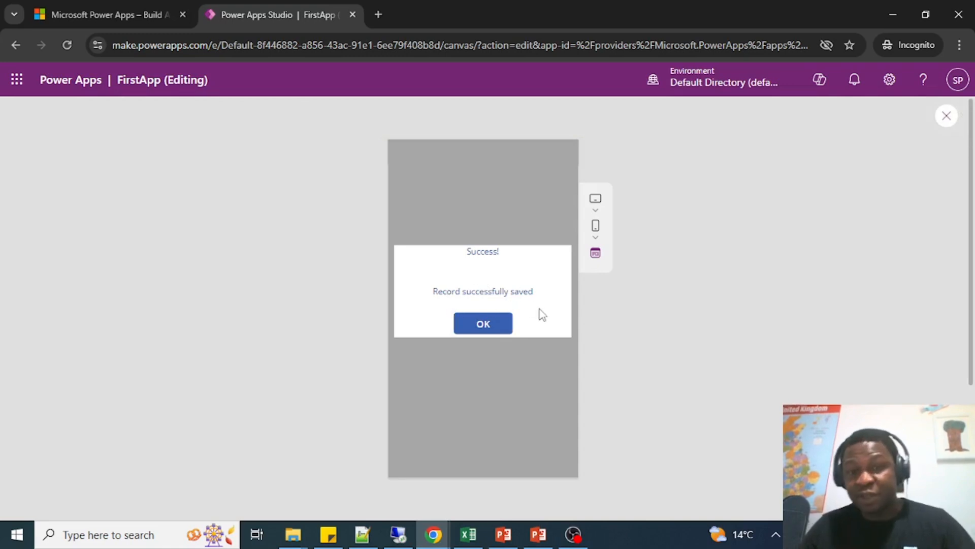
left_click(483, 325)
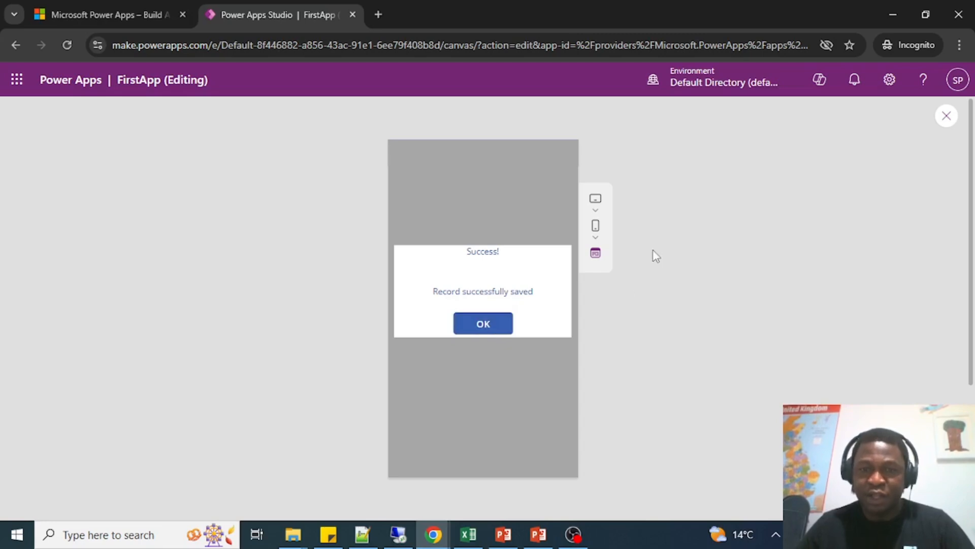
Close the preview and open the OnSelect formula of the success popup's OK button.
left_click(945, 119)
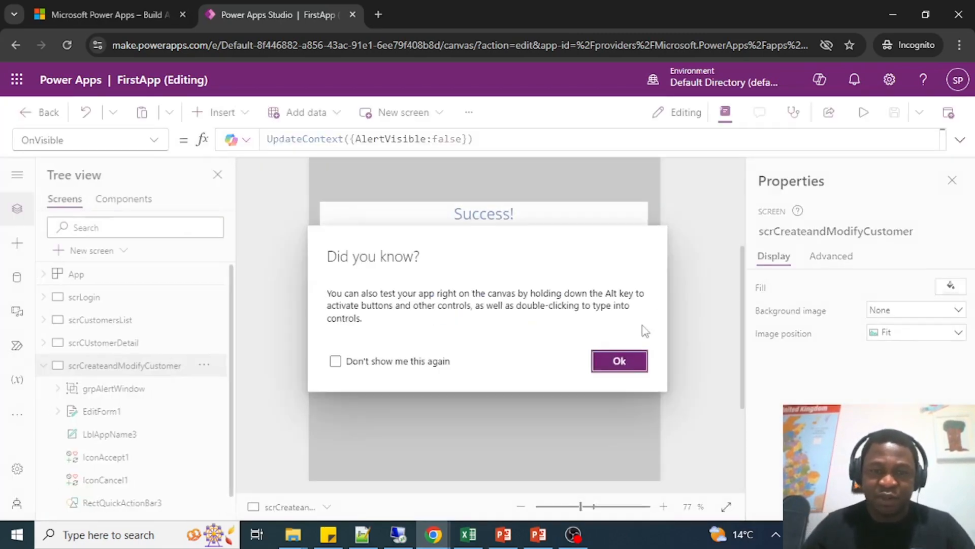
left_click(617, 362)
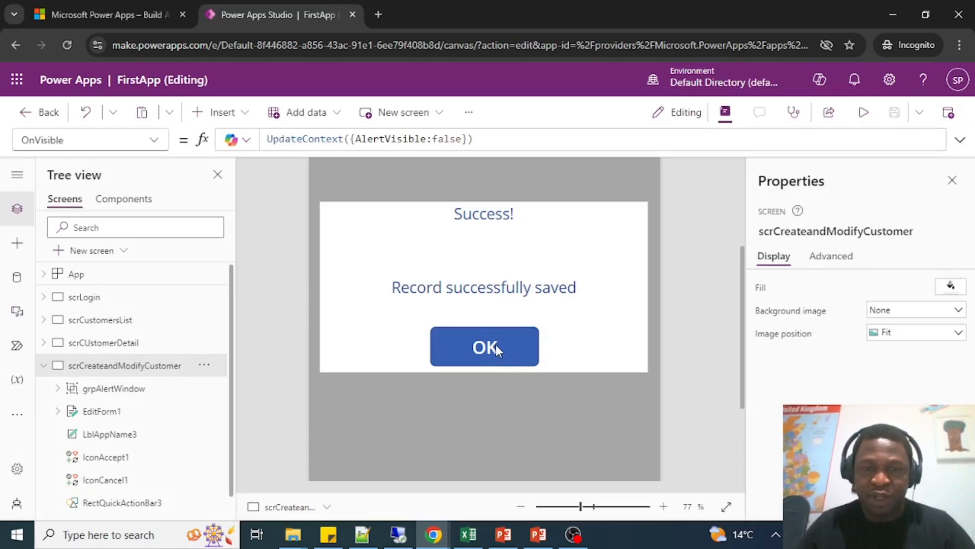
left_click(495, 344)
left_click(491, 347)
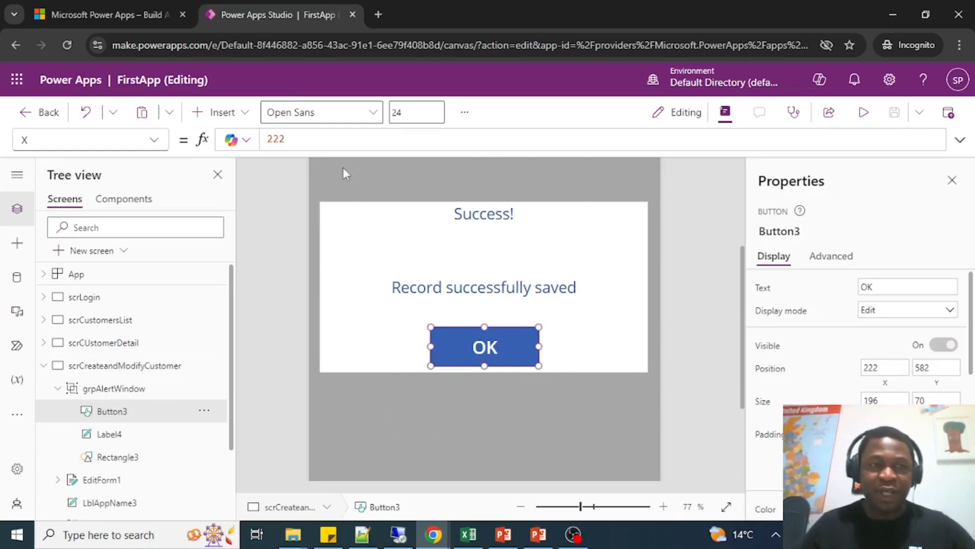
left_click(161, 147)
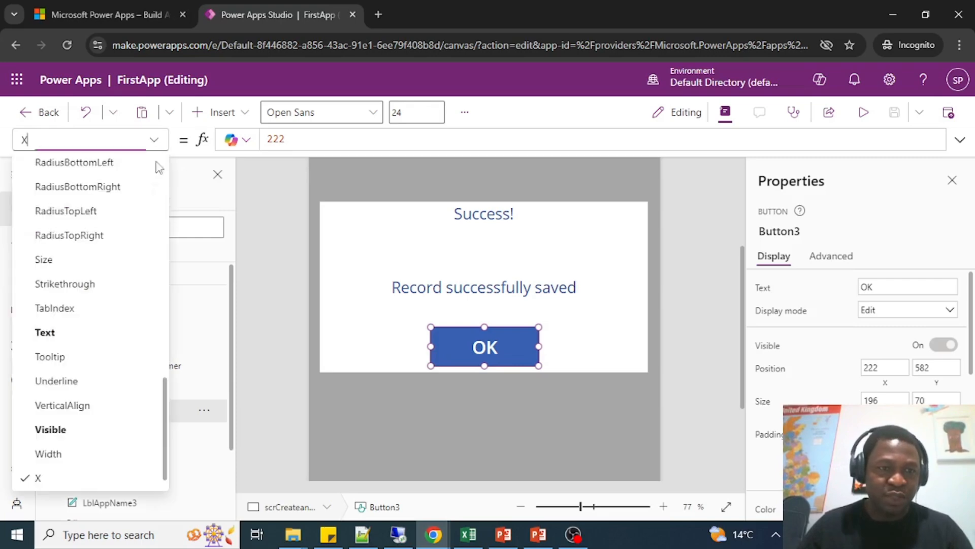
scroll(102, 325, "up", 7)
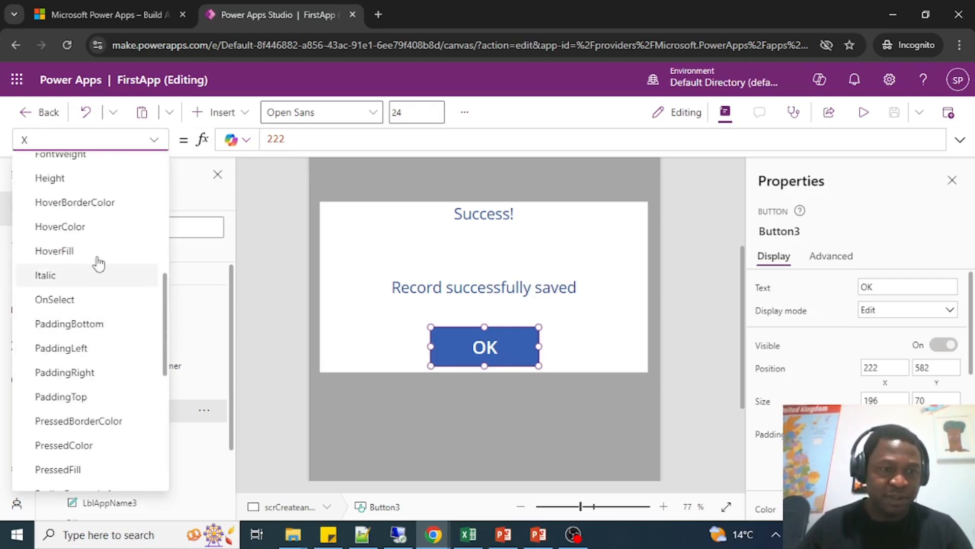
left_click(81, 302)
Replace the OK button's OnSelect formula with UpdateContext({AlertVisible:false}).
left_click_drag(316, 143, 198, 138)
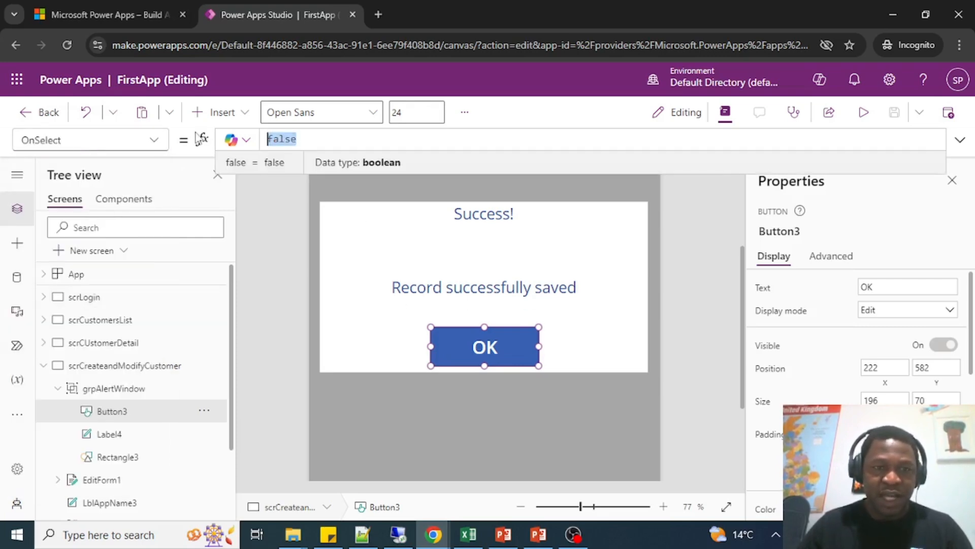
type("Update")
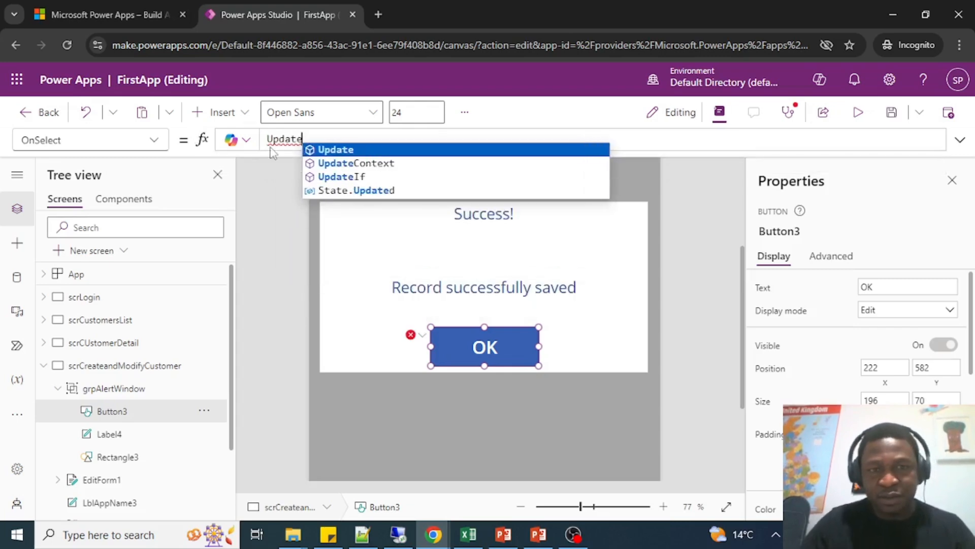
left_click(395, 165)
type("(:")
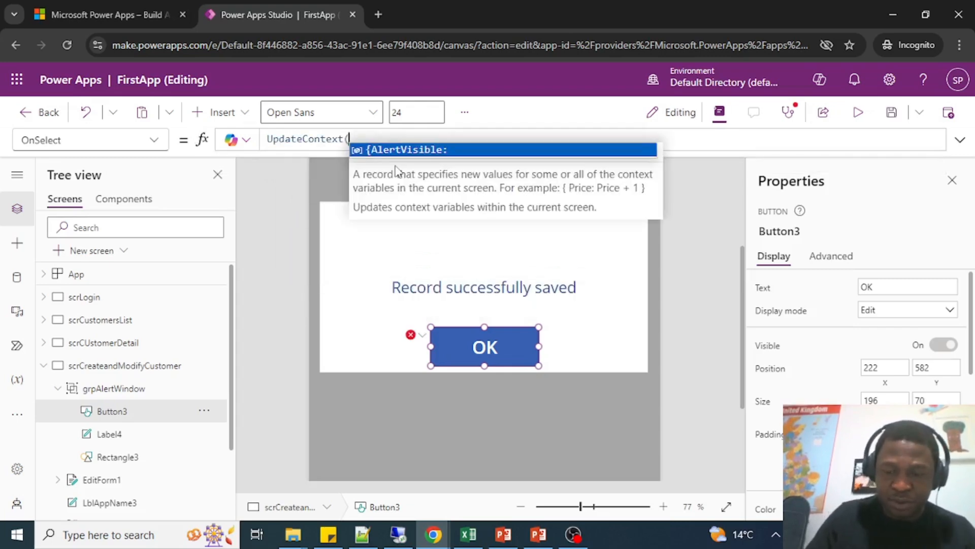
left_click(437, 153)
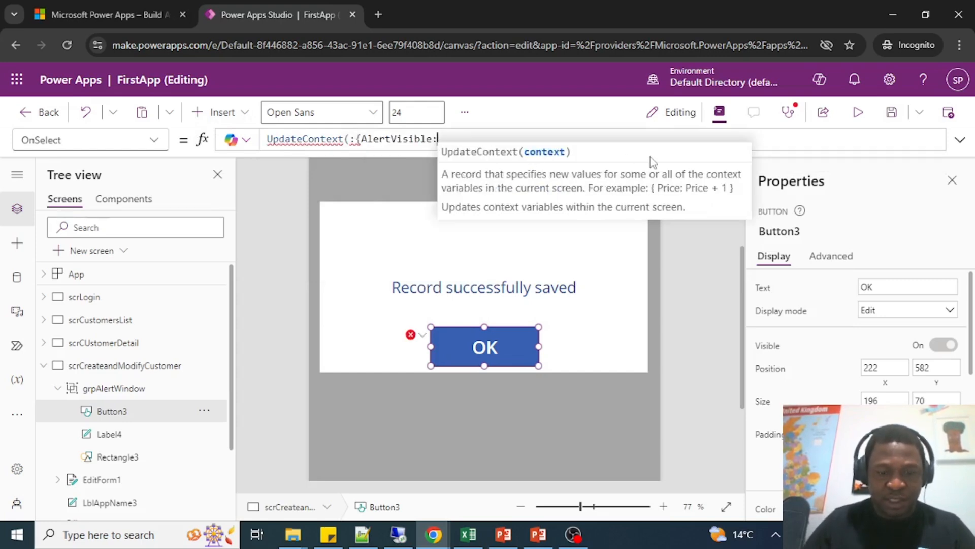
type("flse")
key("BackSpace")
key("BackSpace")
key("BackSpace")
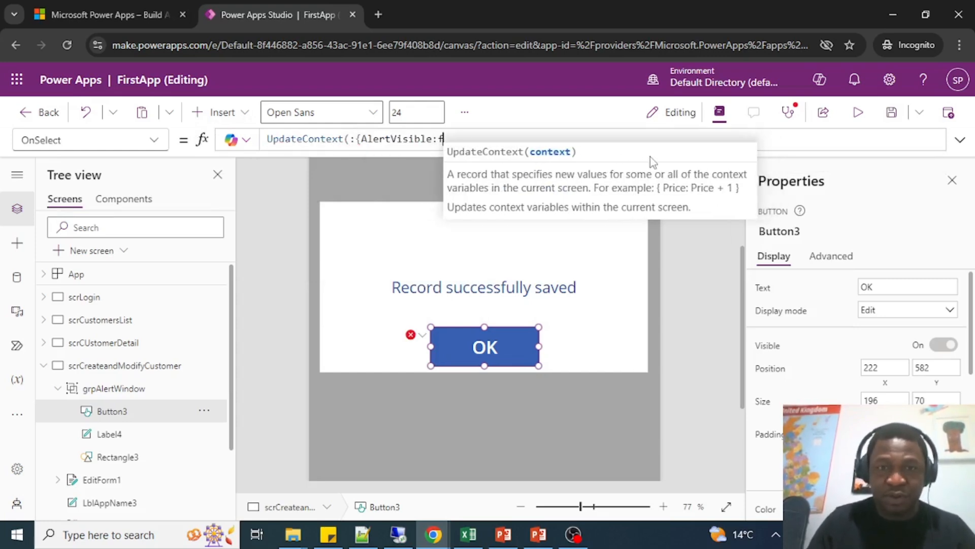
type("alse")
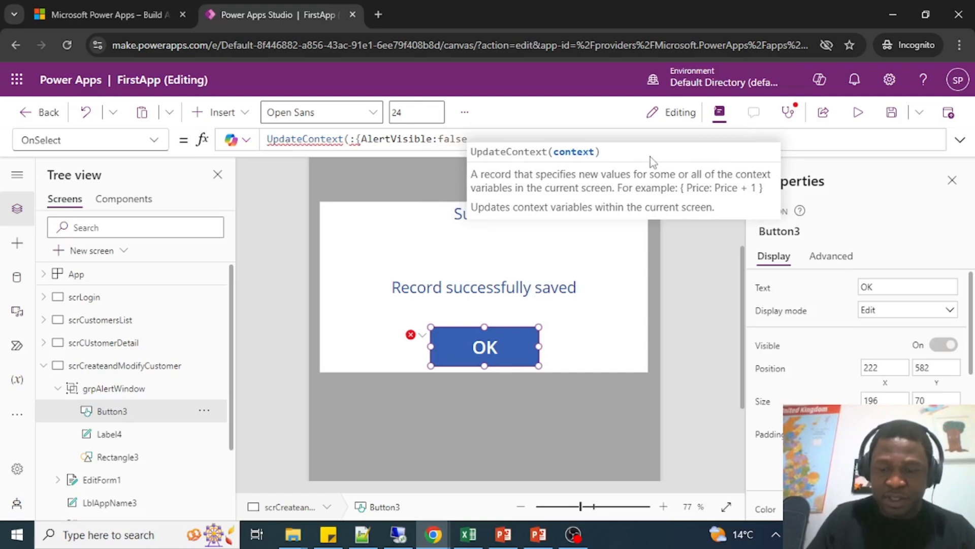
type("})")
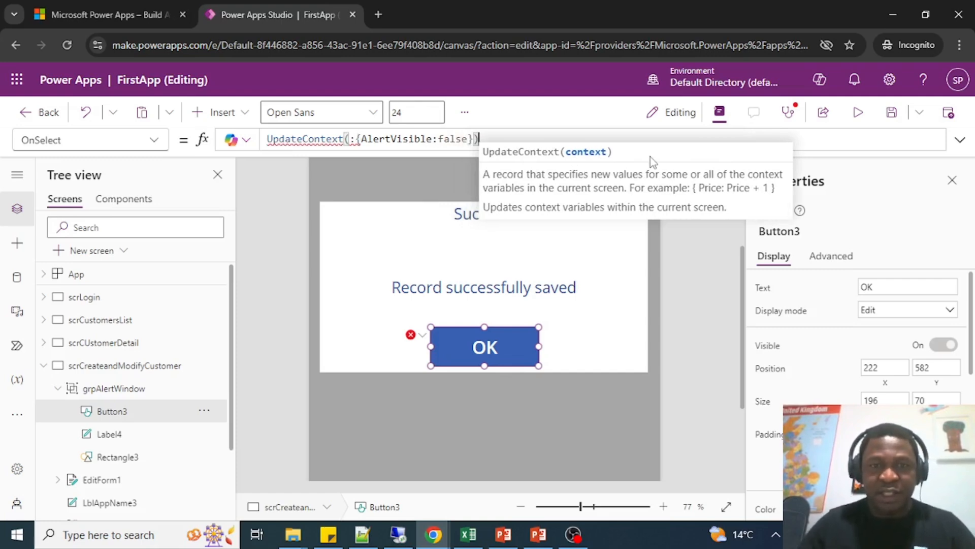
left_click(355, 137)
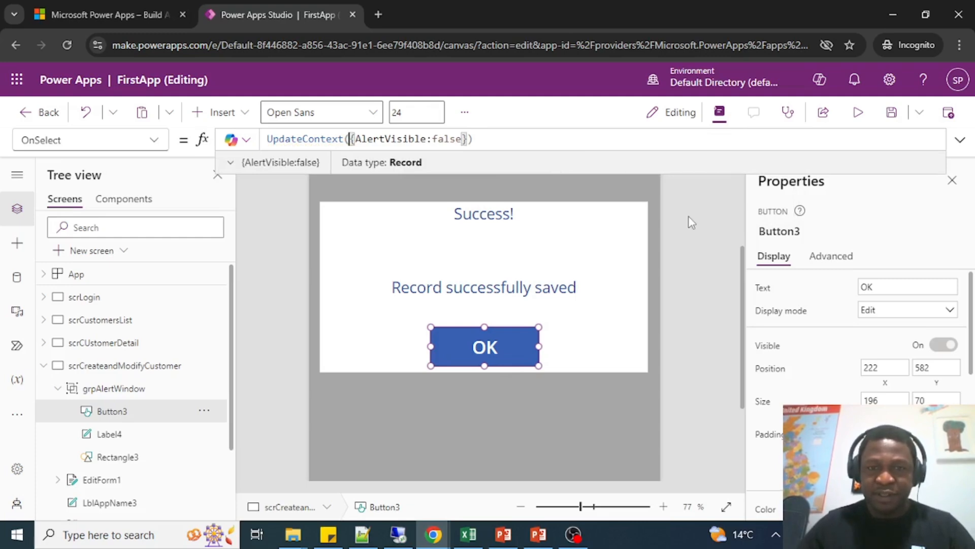
Preview the scrCreateandModifyCustomer screen, dismiss the success popup with its OK button, and close the preview.
left_click(665, 199)
scroll(665, 199, "up", 3)
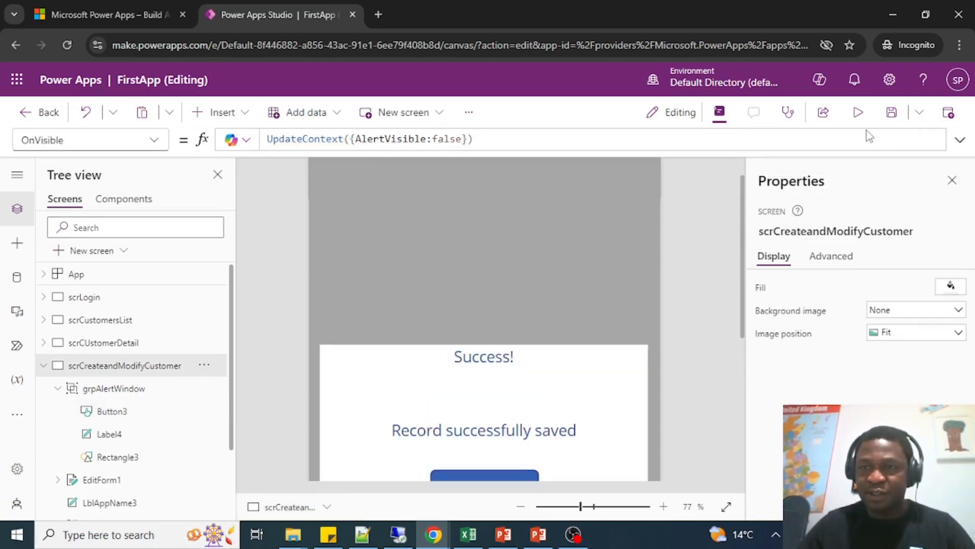
left_click(858, 114)
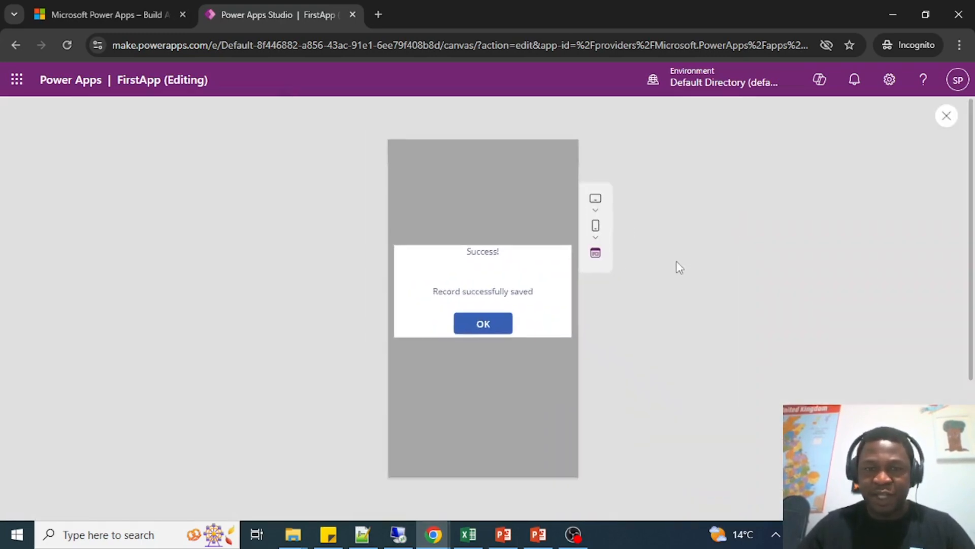
left_click(483, 324)
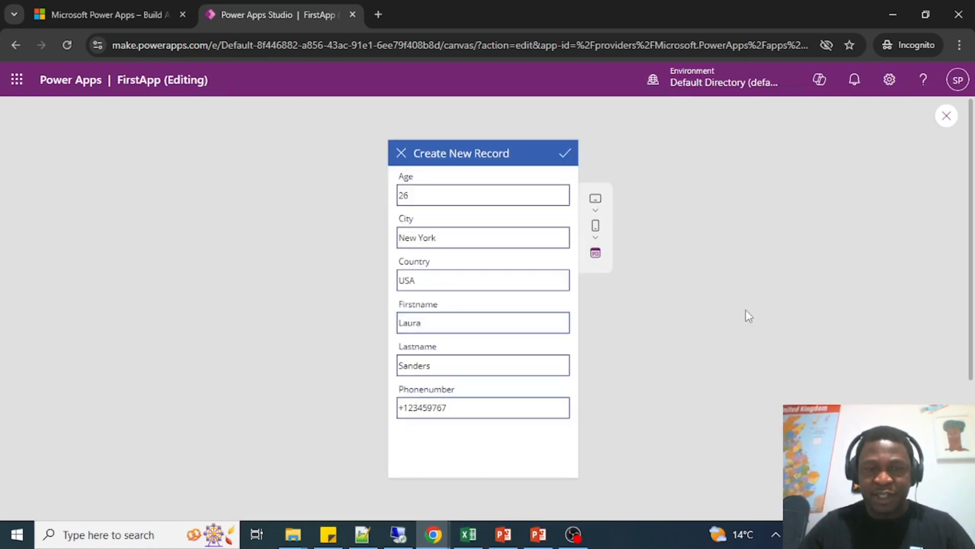
left_click(946, 115)
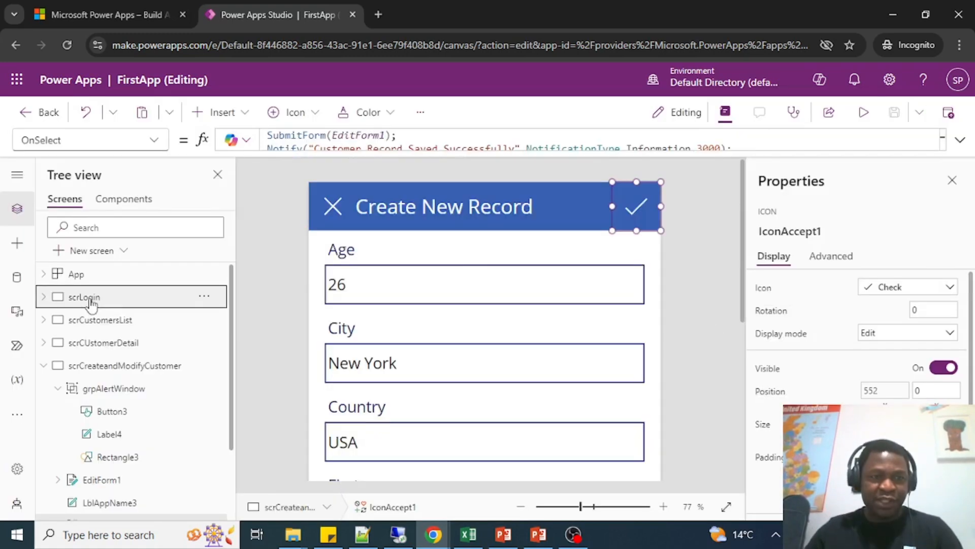
Preview the app from the scrLogin screen, log in with the prefilled password and start a new customer record.
left_click(864, 111)
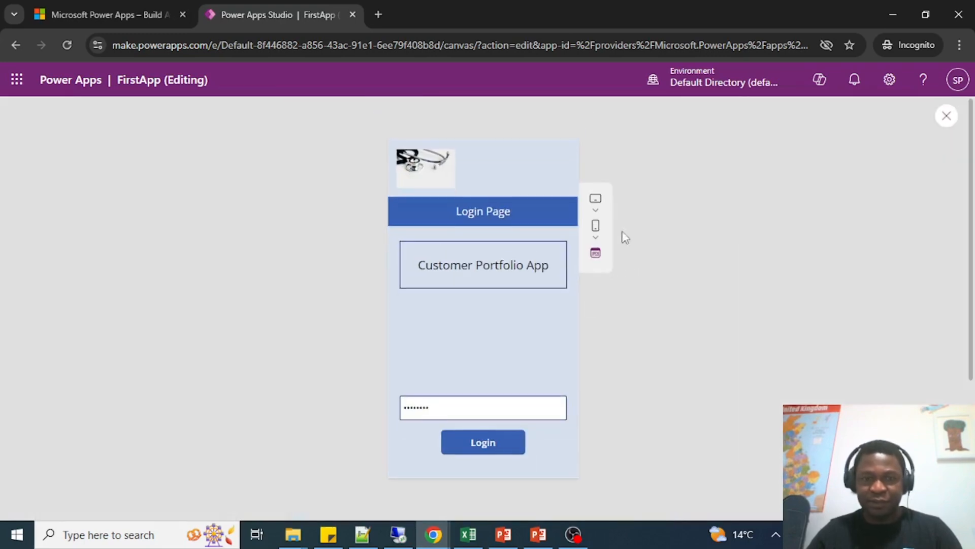
scroll(459, 408, "down", 3)
left_click(471, 305)
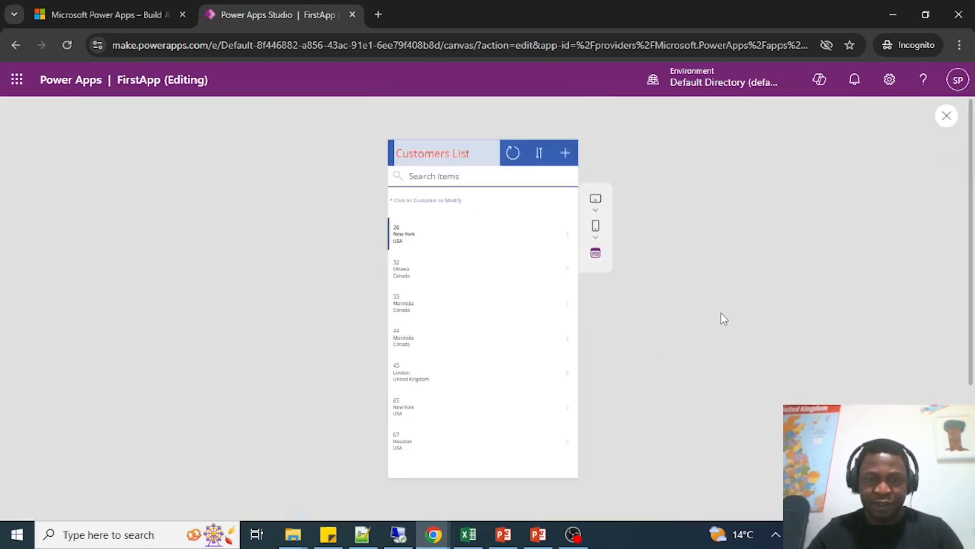
left_click(565, 154)
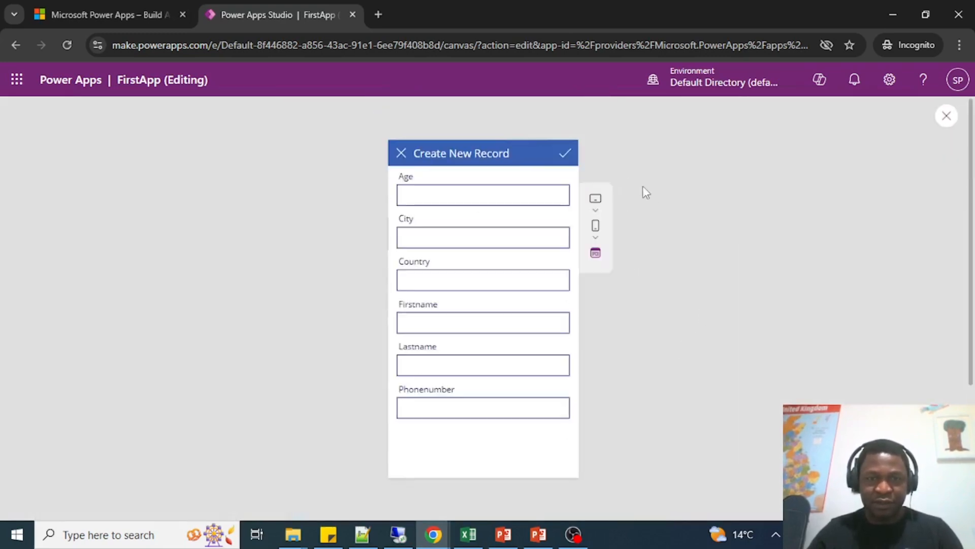
Set the new record's age to 23, city to Cambridge and country to USA.
left_click(458, 198)
type("2")
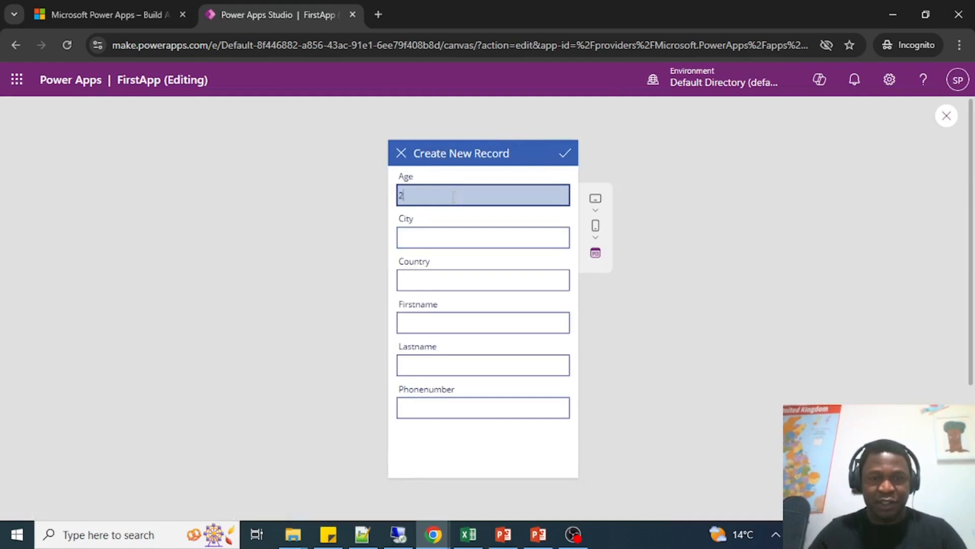
type("3")
left_click(428, 239)
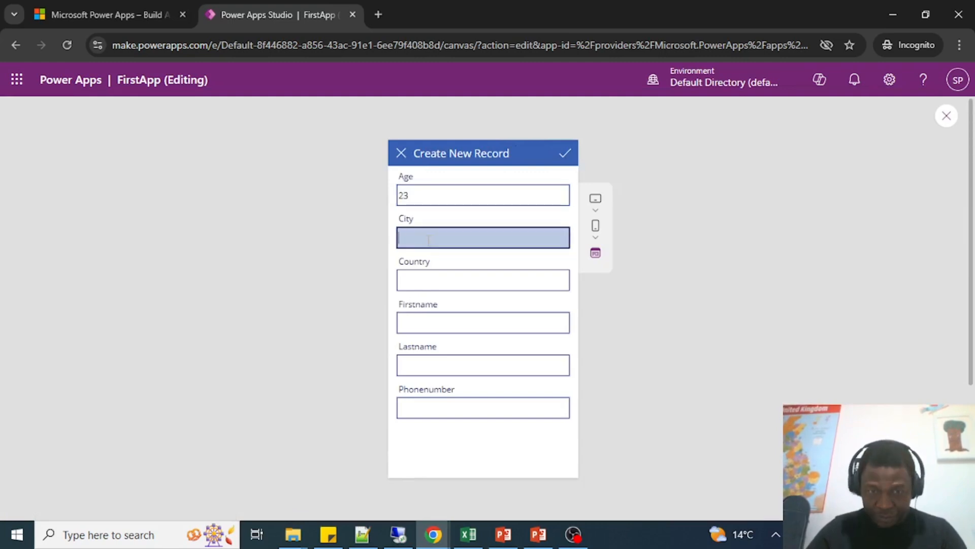
type("Cambridge")
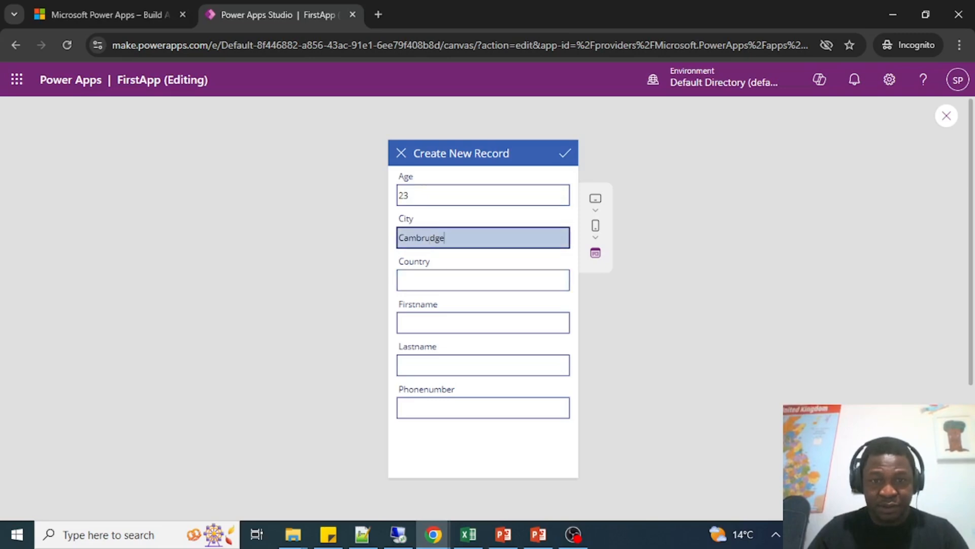
left_click(443, 284)
type("USA")
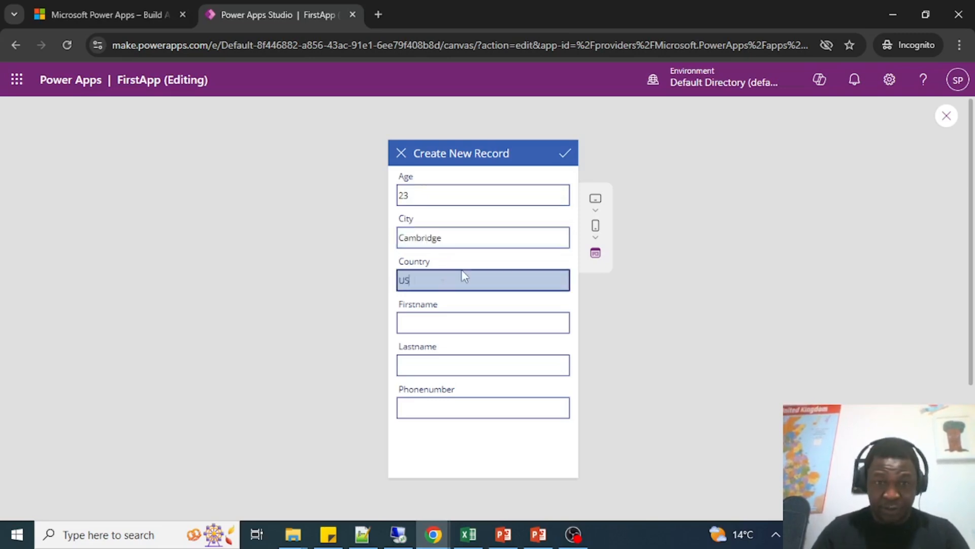
Fill in the customer's first name, last name and phone number in the record form.
left_click(429, 329)
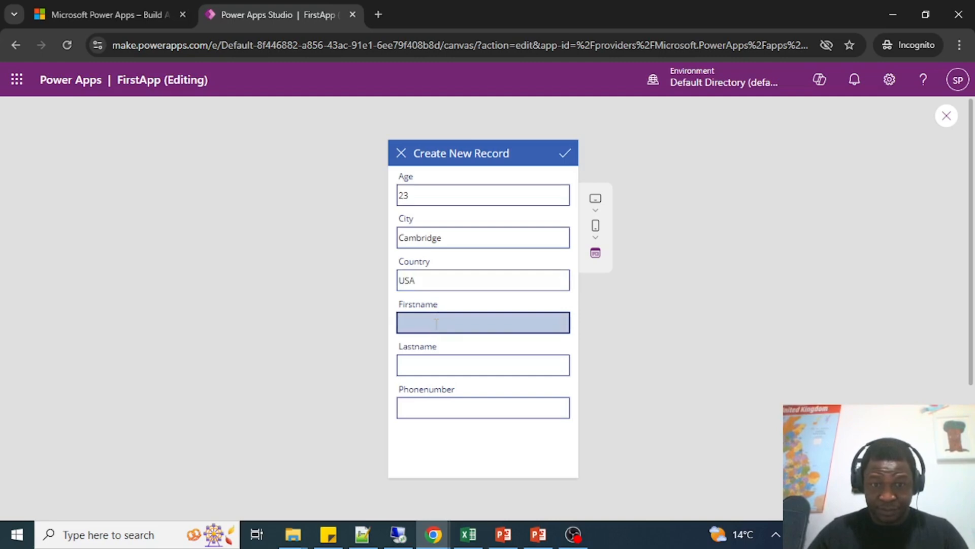
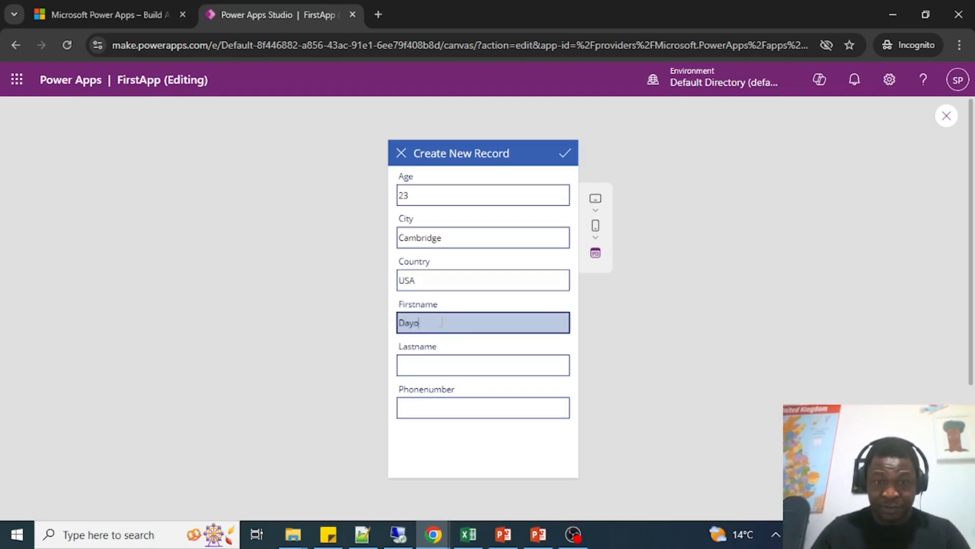
left_click(437, 367)
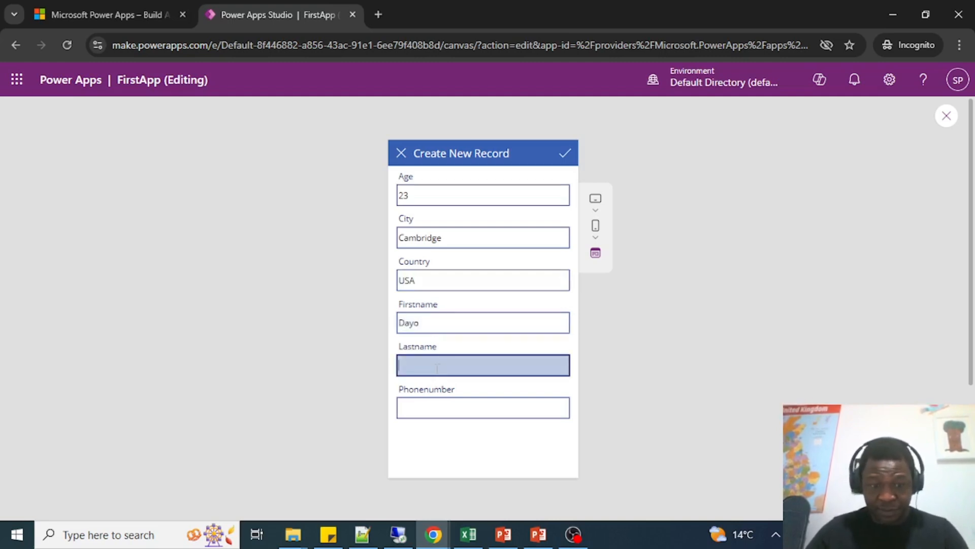
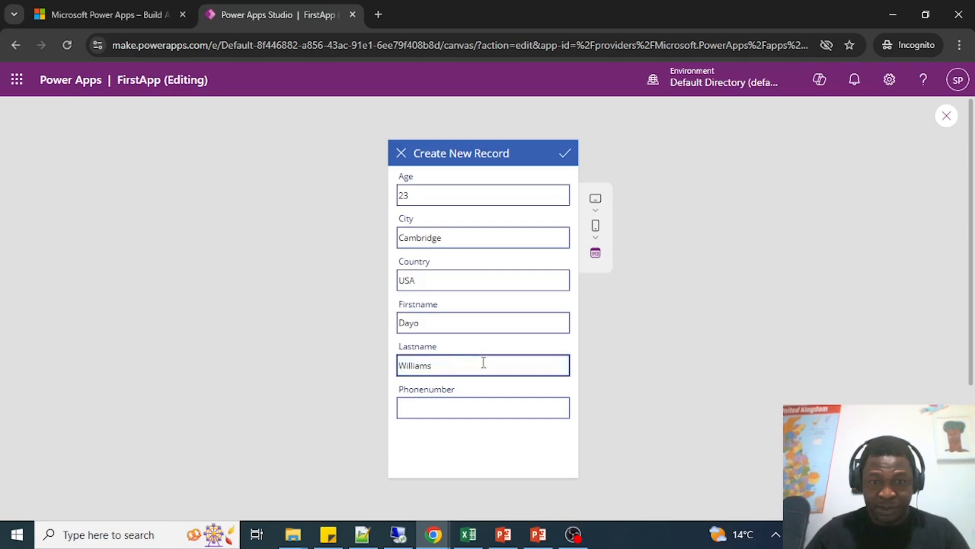
left_click(474, 407)
type("+186")
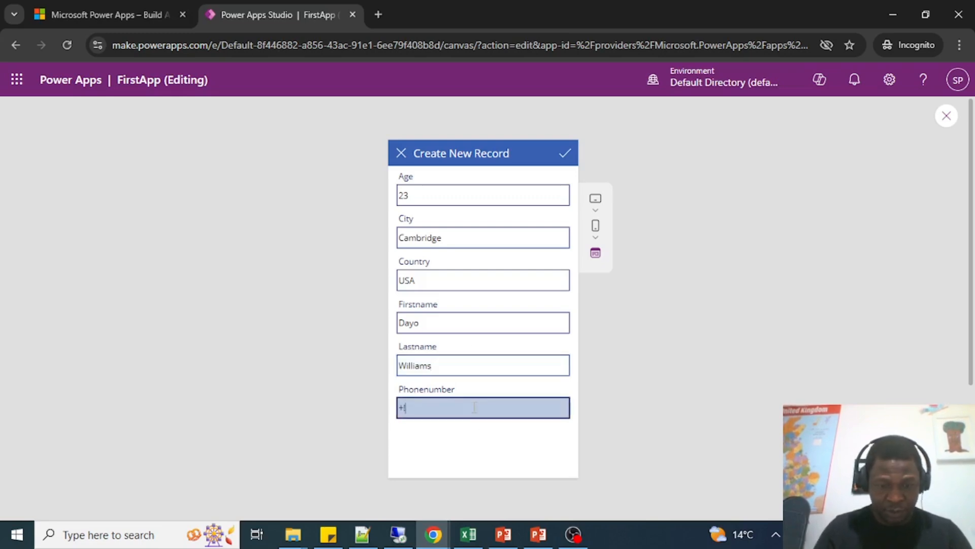
key("BackSpace")
key("BackSpace")
key("BackSpace")
key("BackSpace")
key("BackSpace")
key("BackSpace")
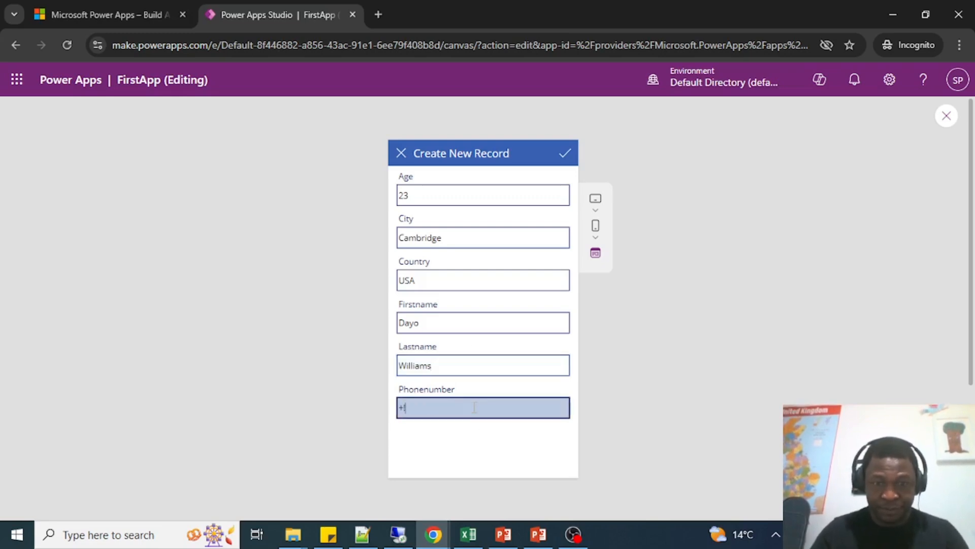
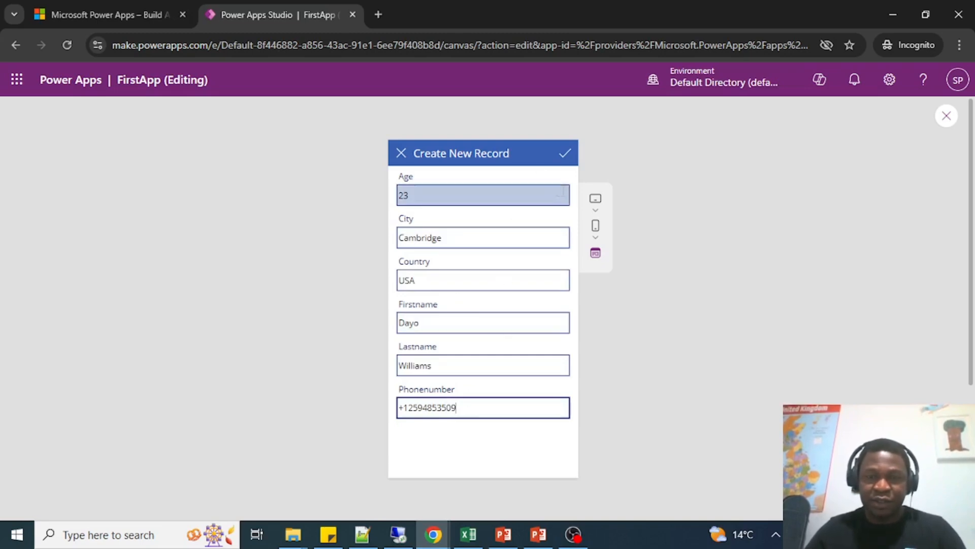
Save the completed customer record and dismiss the success popup with its OK button.
left_click(567, 155)
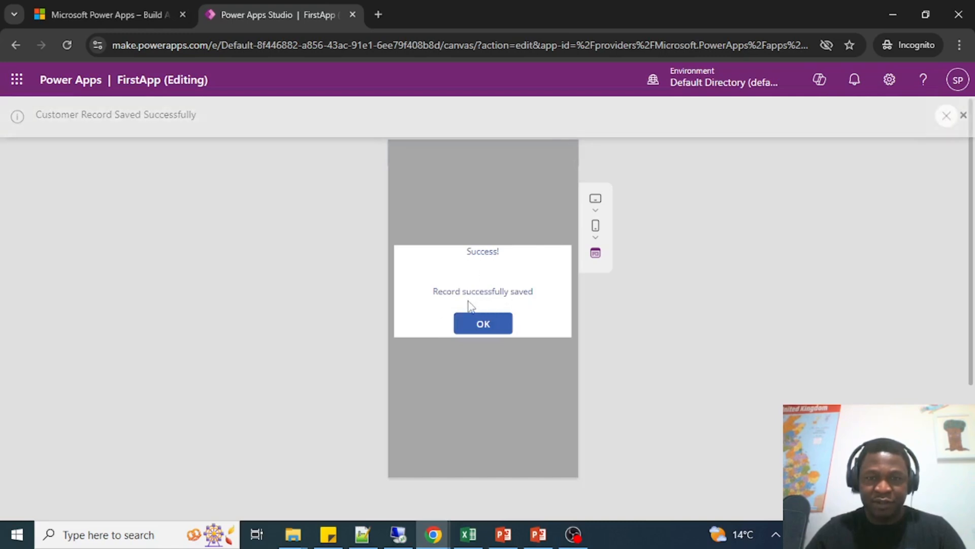
left_click(479, 323)
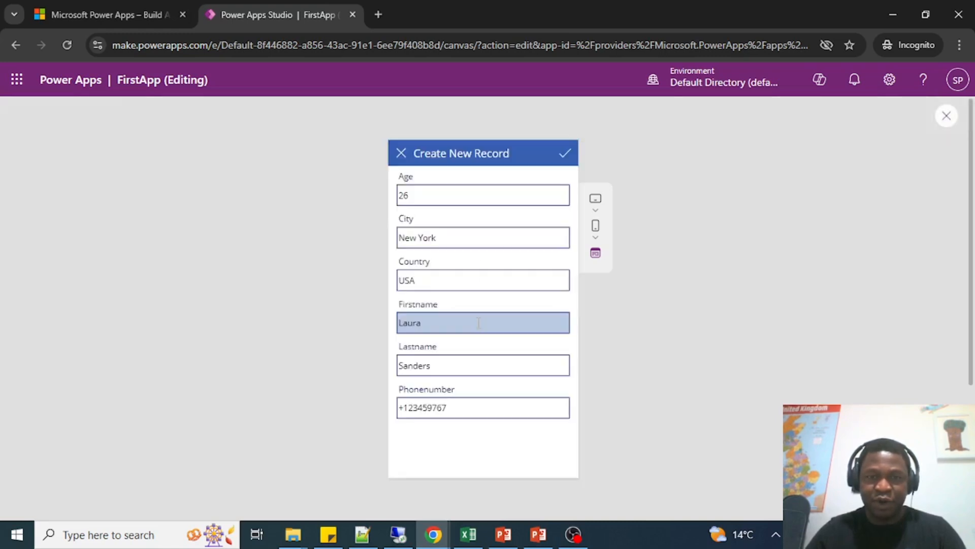
Exit the preview and expand the formula bar to review the OnSelect formula of the save check icon.
key("Escape")
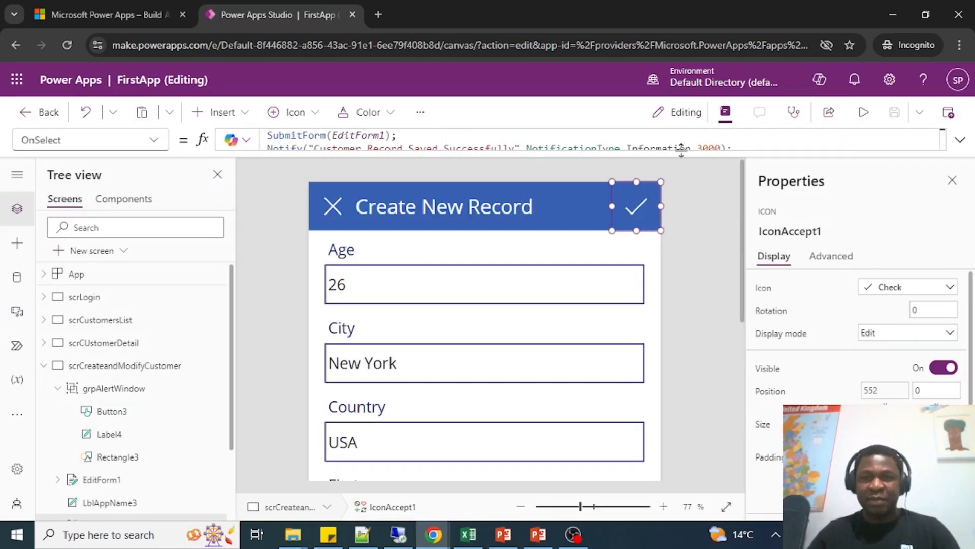
left_click_drag(681, 149, 686, 170)
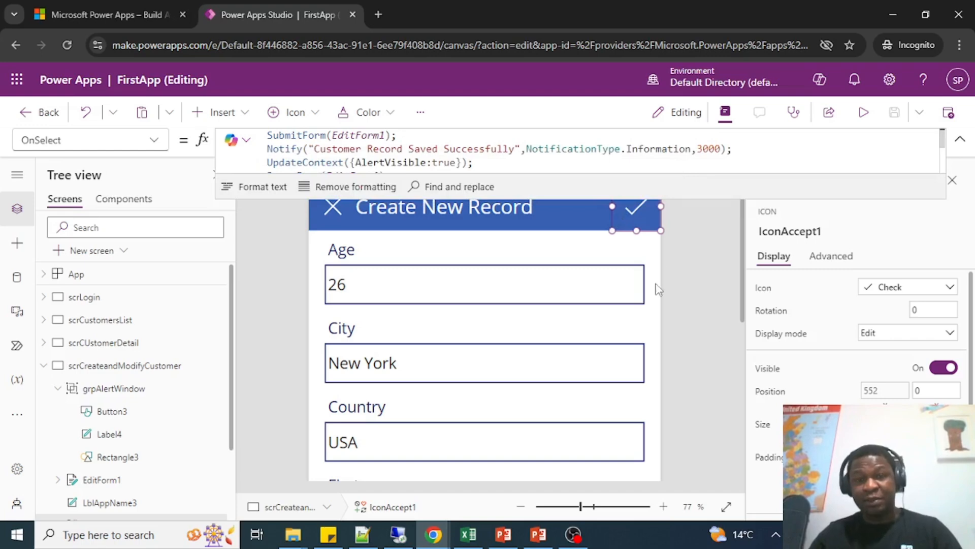
Collapse the formula editor and look through the record form from the Age field down to the Phonenumber field.
left_click(673, 232)
left_click(962, 139)
scroll(702, 264, "down", 6)
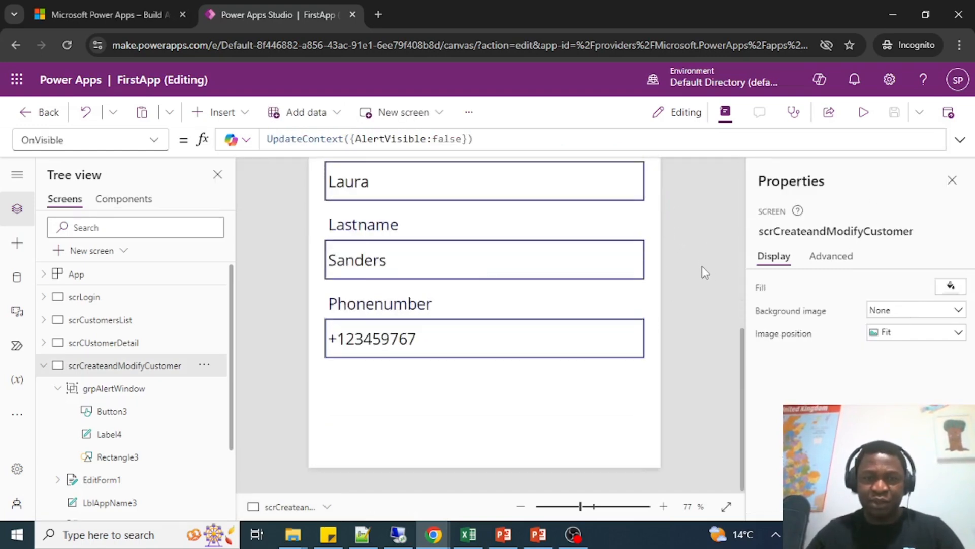
scroll(702, 259, "up", 4)
scroll(701, 258, "down", 4)
scroll(703, 255, "up", 4)
scroll(702, 254, "down", 4)
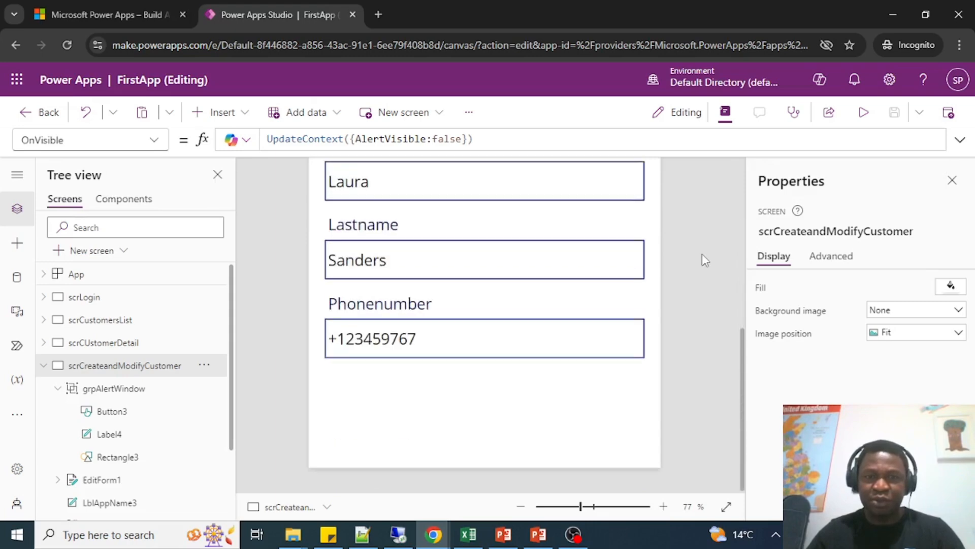
scroll(702, 254, "up", 6)
scroll(702, 254, "down", 3)
scroll(702, 253, "up", 3)
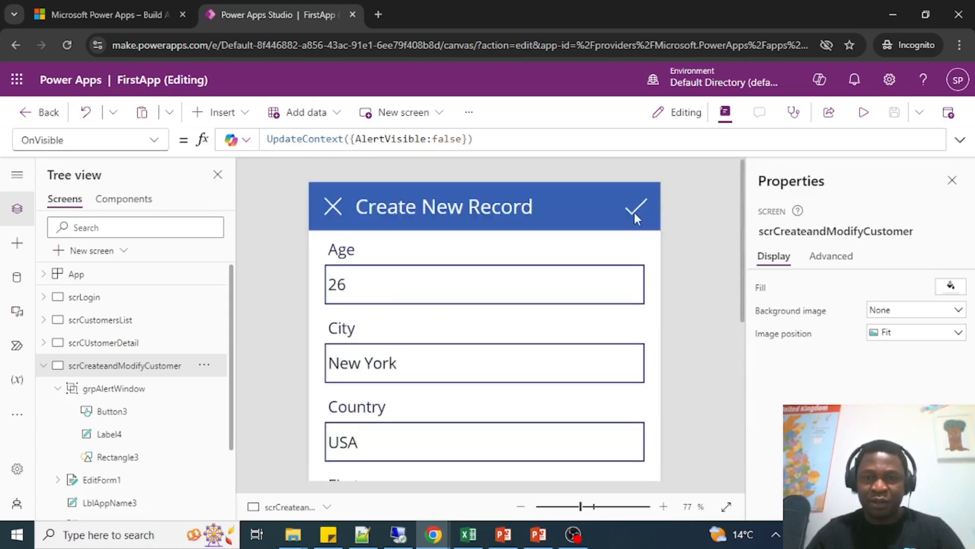
Comment out the UpdateContext({AlertVisible:true}); line in the OnSelect formula of the save check icon.
left_click(629, 209)
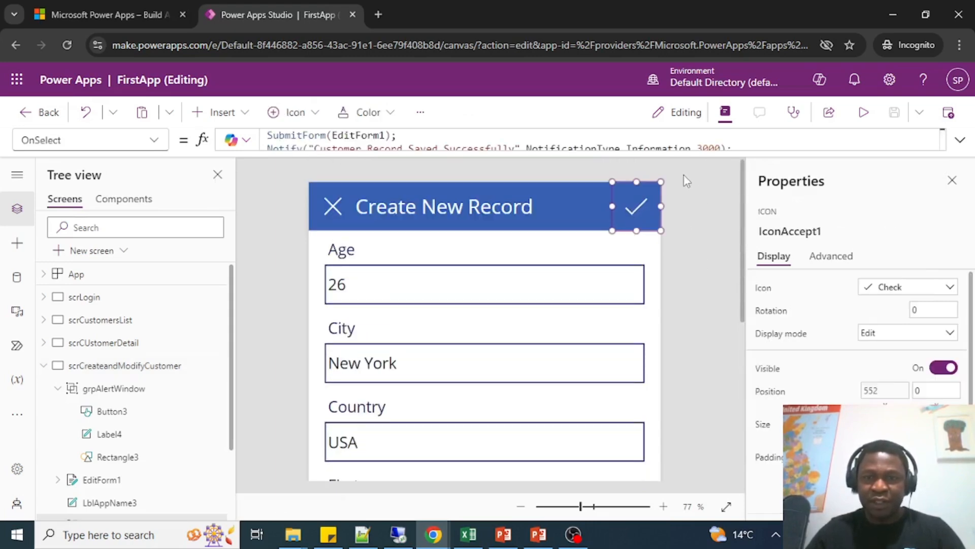
left_click_drag(707, 153, 704, 399)
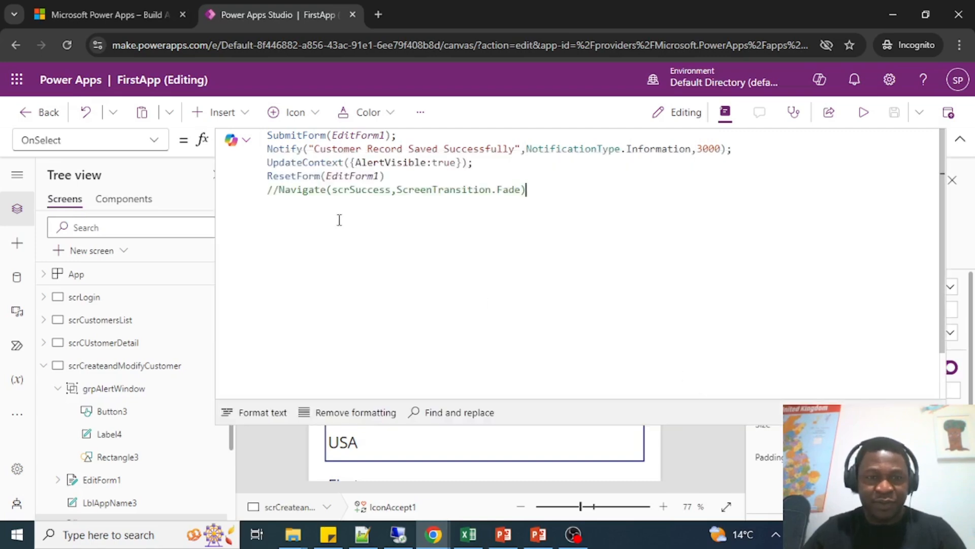
double_click(270, 162)
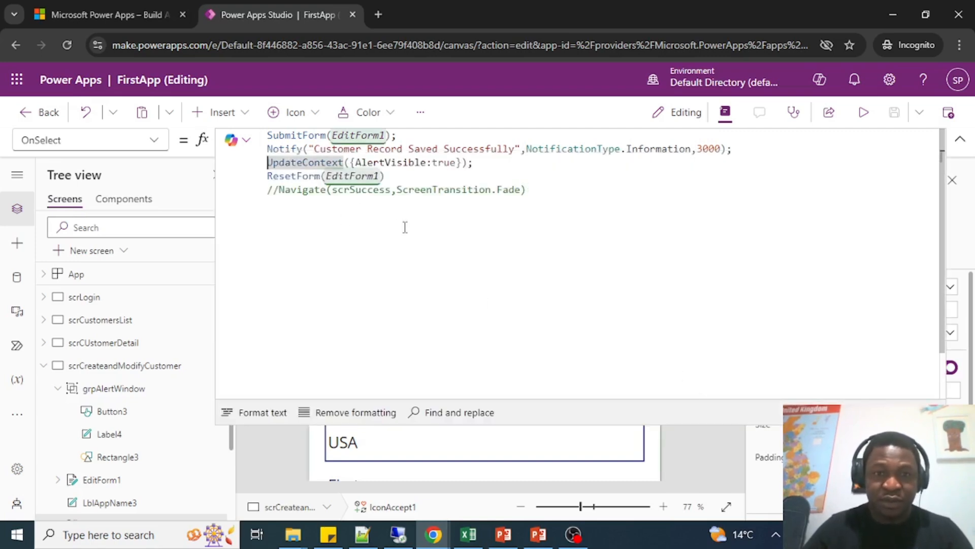
key("Home")
type("//")
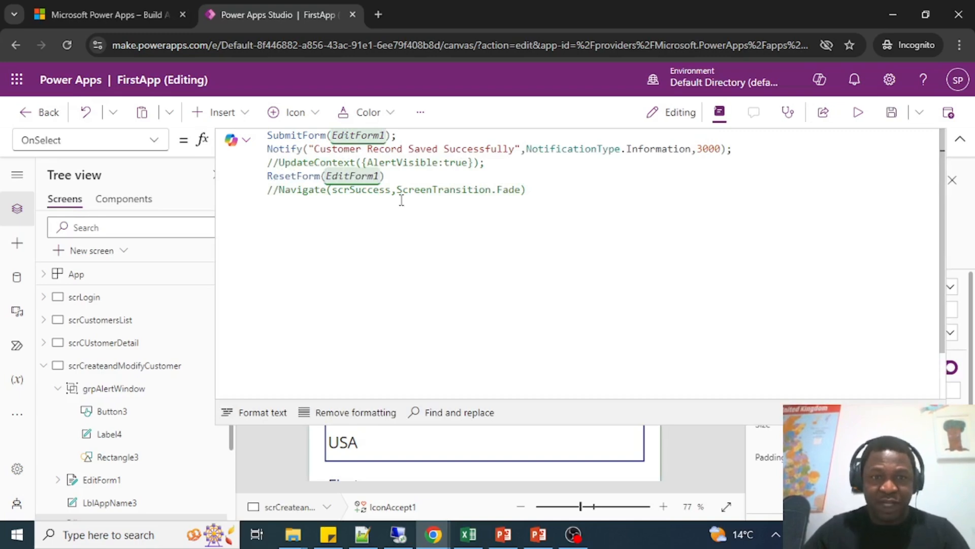
left_click(959, 140)
Insert a text label on the record screen and place it in the empty area below the Phonenumber field.
scroll(657, 290, "down", 5)
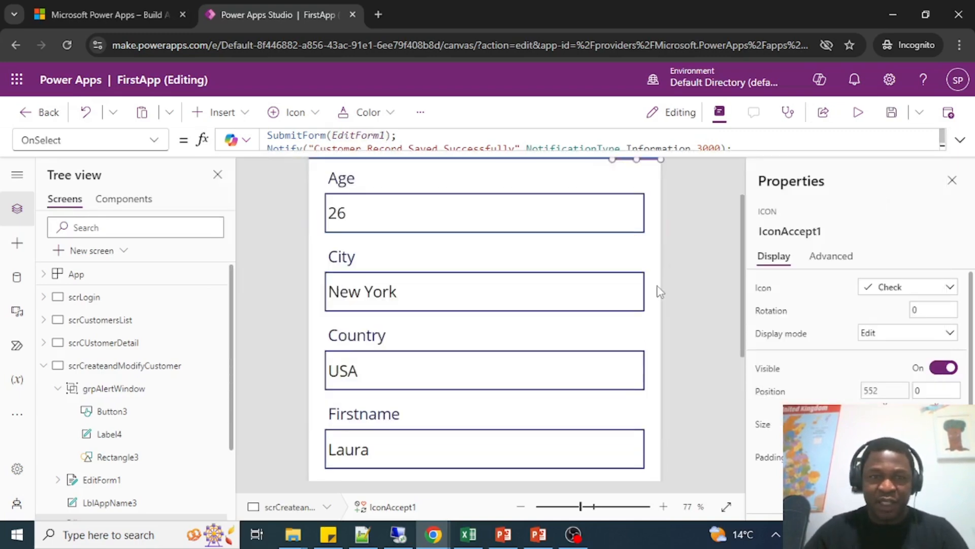
left_click(219, 112)
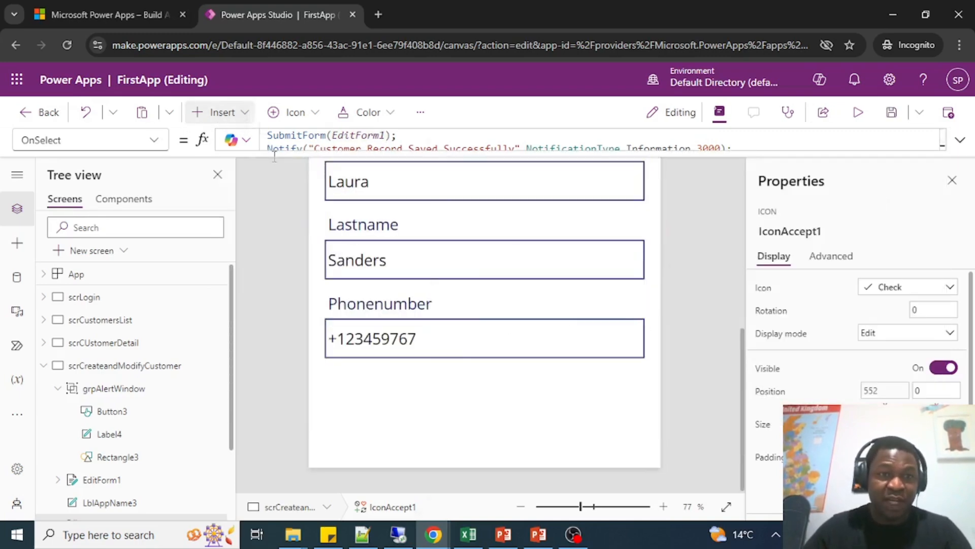
left_click(320, 179)
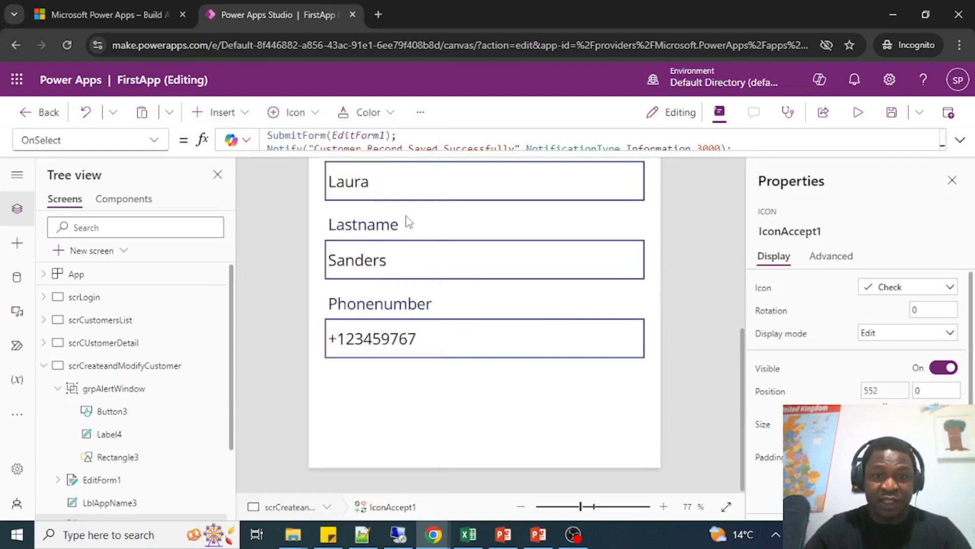
scroll(484, 320, "up", 5)
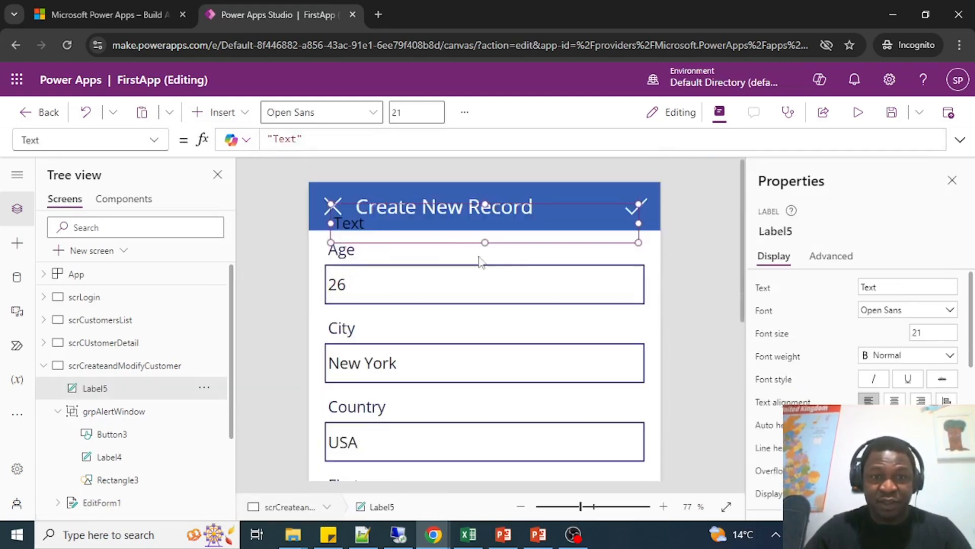
left_click_drag(362, 219, 383, 399)
scroll(518, 435, "down", 4)
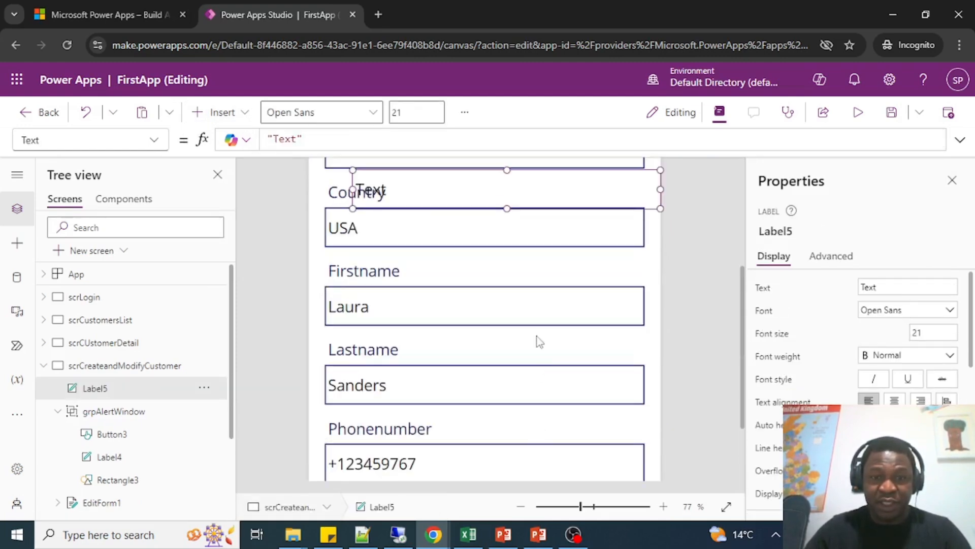
left_click_drag(443, 202, 559, 429)
scroll(557, 424, "down", 2)
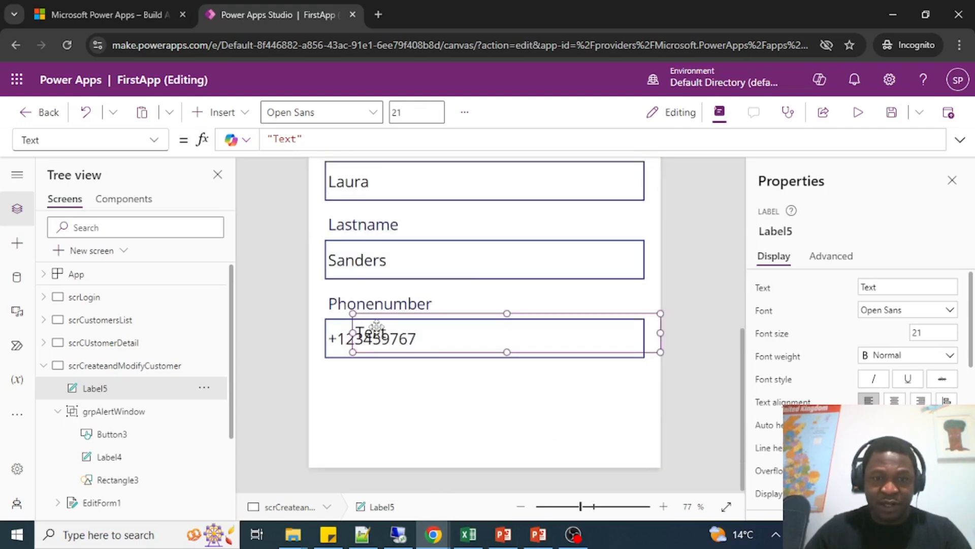
left_click_drag(377, 327, 348, 417)
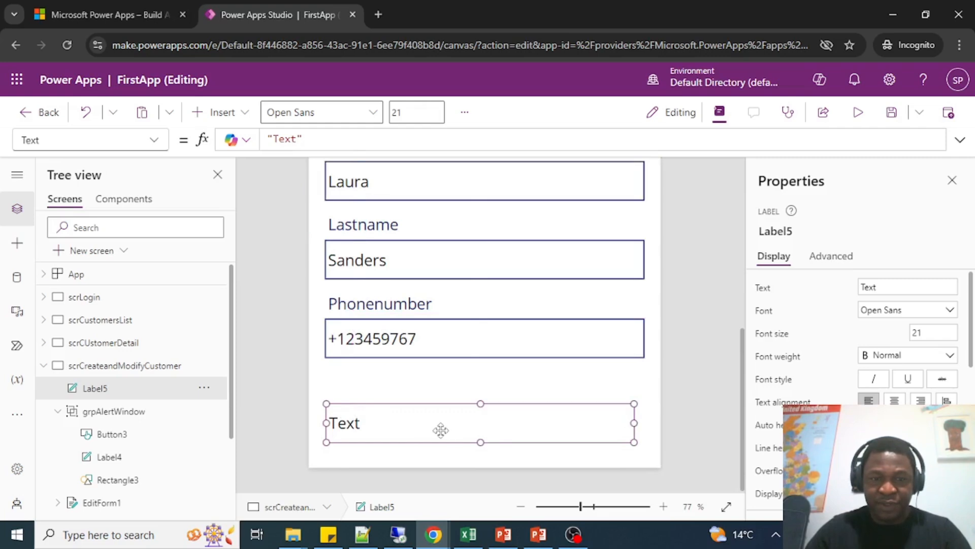
left_click_drag(439, 429, 442, 415)
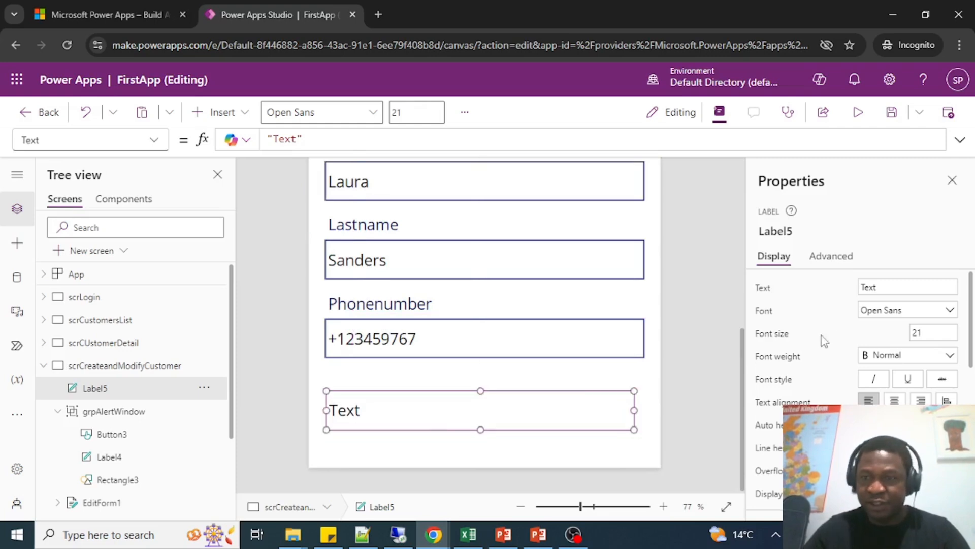
Set the new label's text to "Info:" and its font size to 15.
left_click(896, 286)
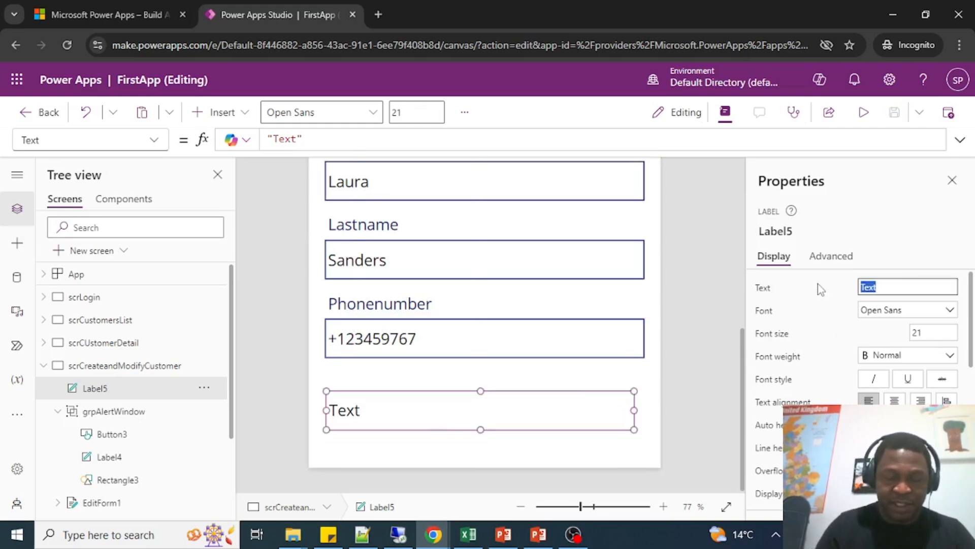
type("Inf")
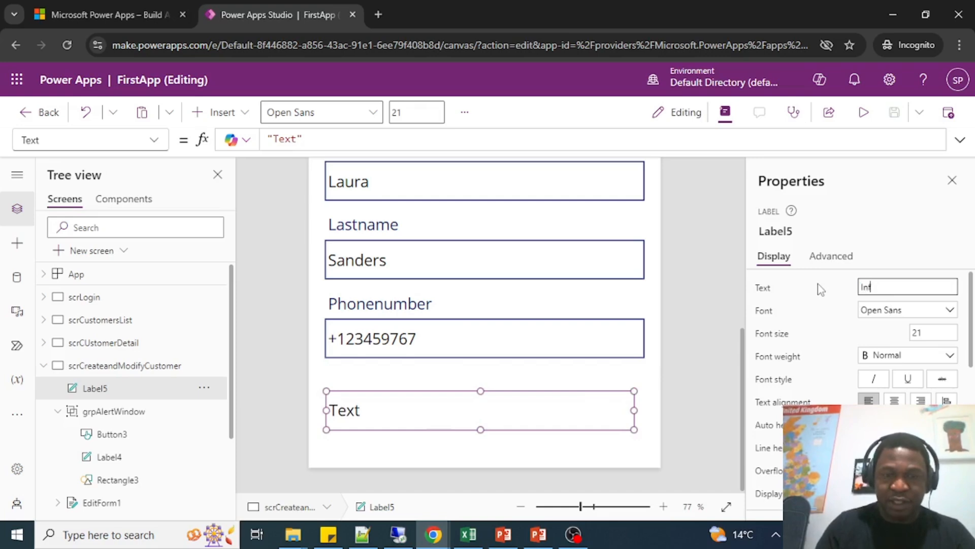
type("o:")
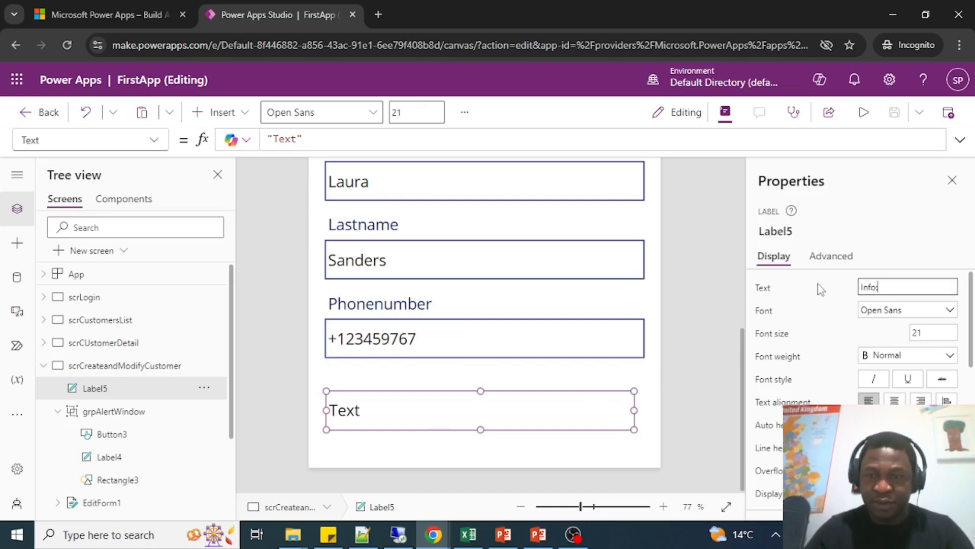
left_click(921, 332)
double_click(942, 328)
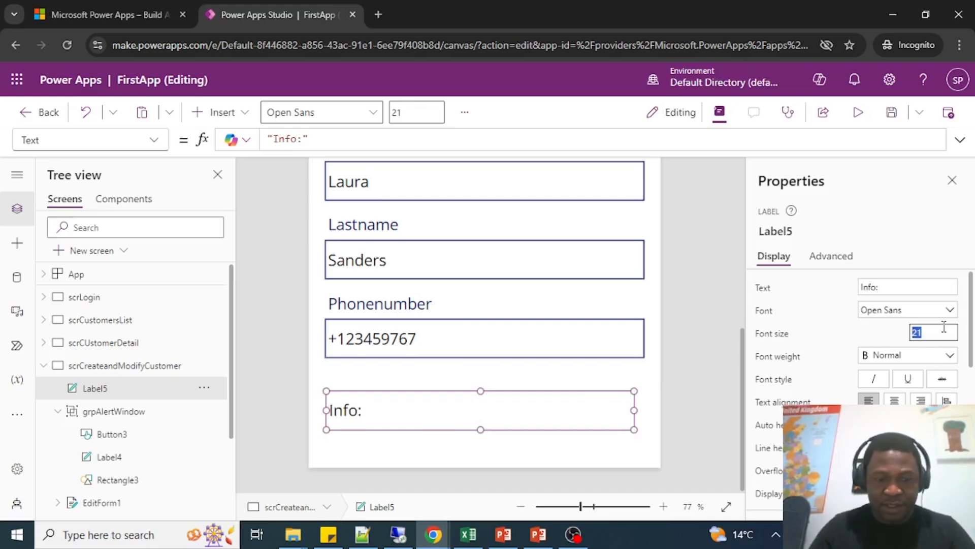
type("15")
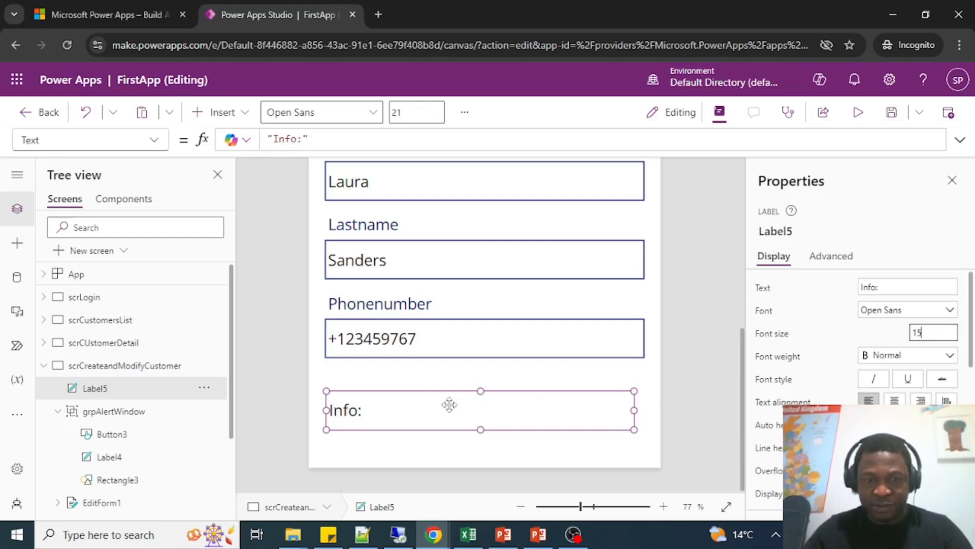
Shift the Info label slightly left and reduce its height to fit the smaller text.
left_click(415, 411)
left_click_drag(414, 410, 408, 411)
left_click_drag(474, 429, 472, 412)
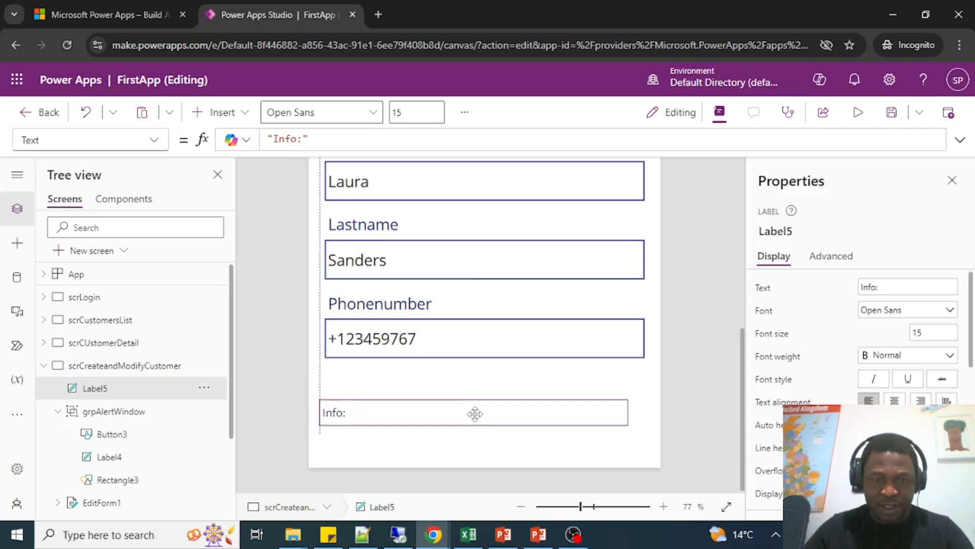
left_click(724, 274)
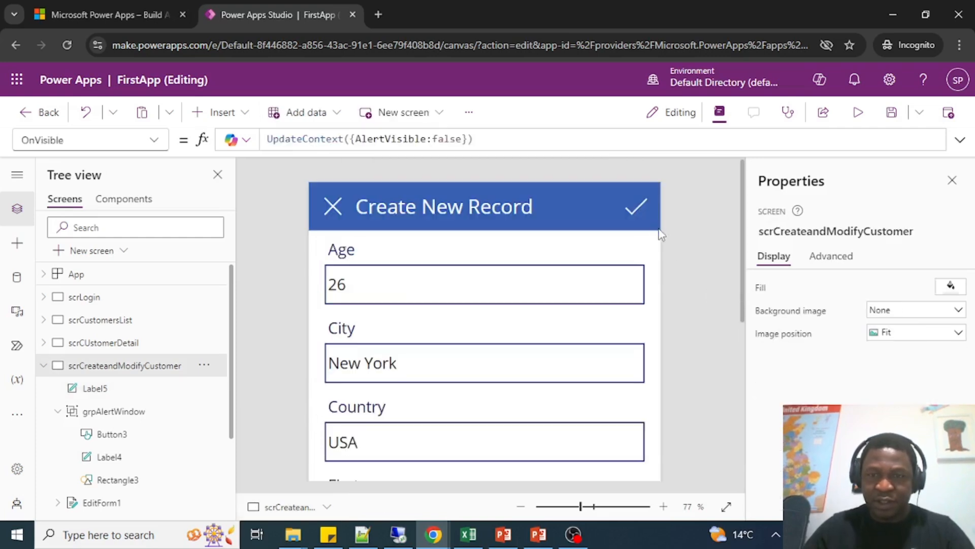
Rename the Info label as lblInfo and widen it slightly towards the right edge of the Phonenumber field.
left_click(633, 206)
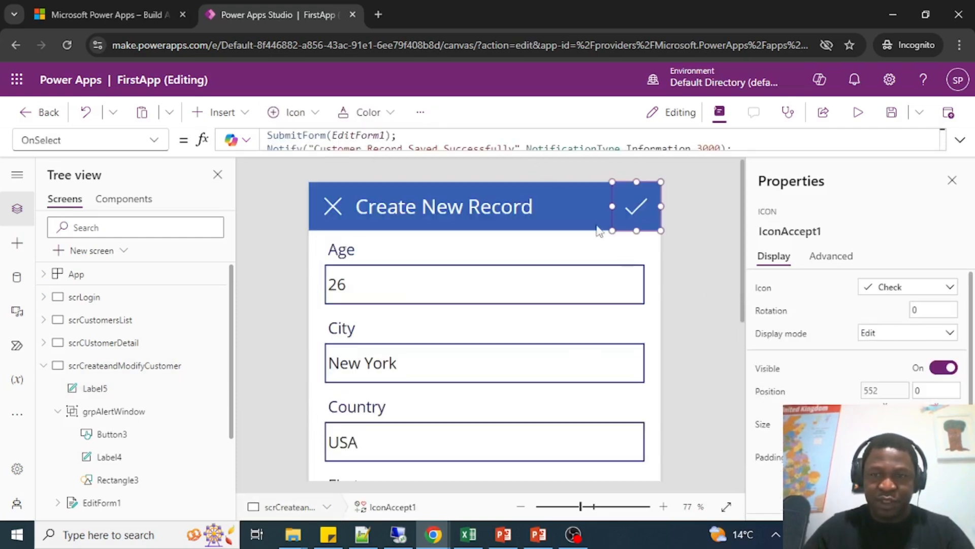
scroll(471, 413, "down", 5)
scroll(472, 413, "down", 1)
left_click(454, 409)
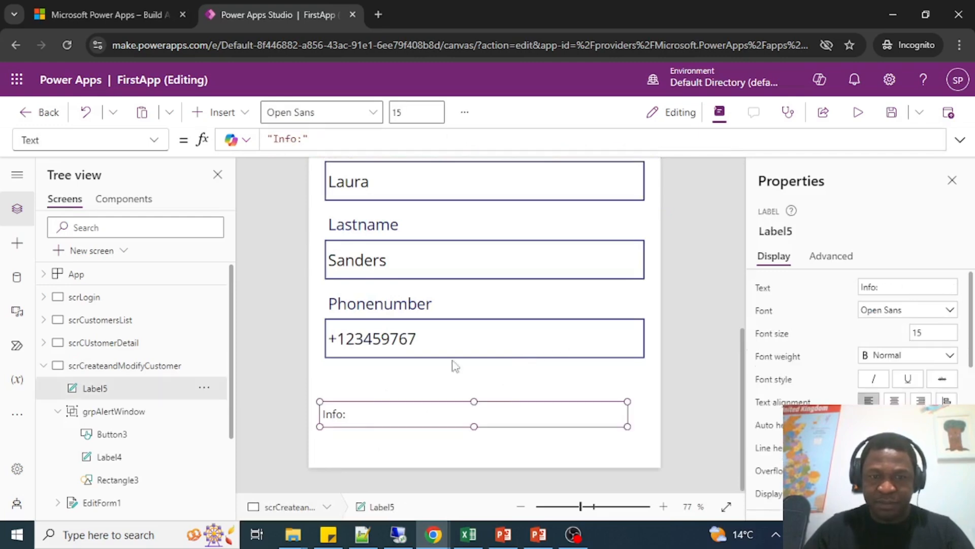
left_click(779, 231)
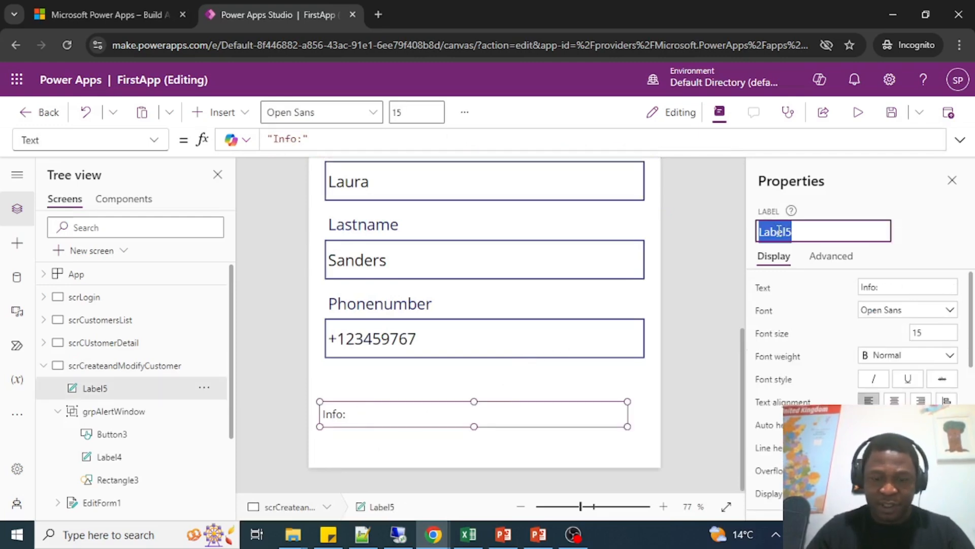
type("lblInfo")
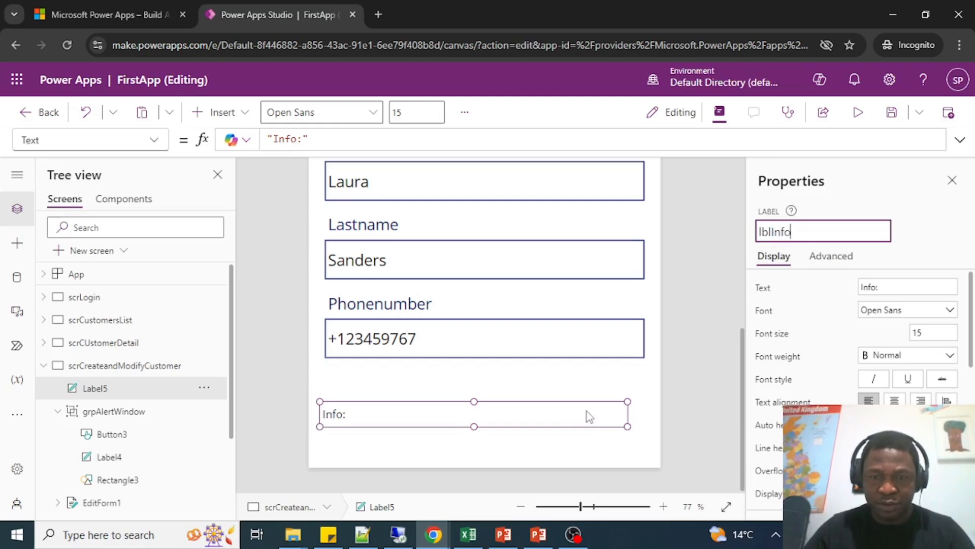
key("Return")
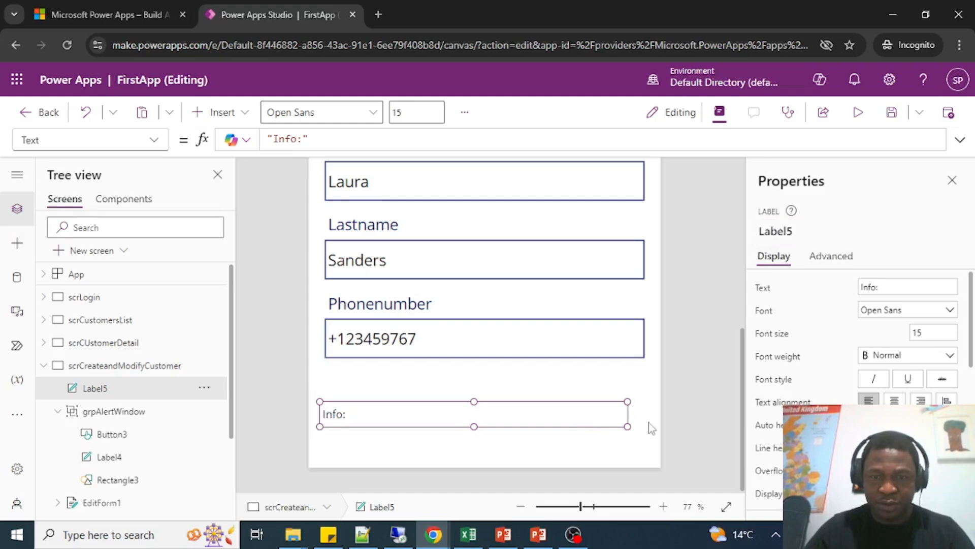
left_click_drag(627, 426, 640, 427)
Extend the lblInfo label's Text formula to "Info:" & msg.
scroll(720, 324, "up", 3)
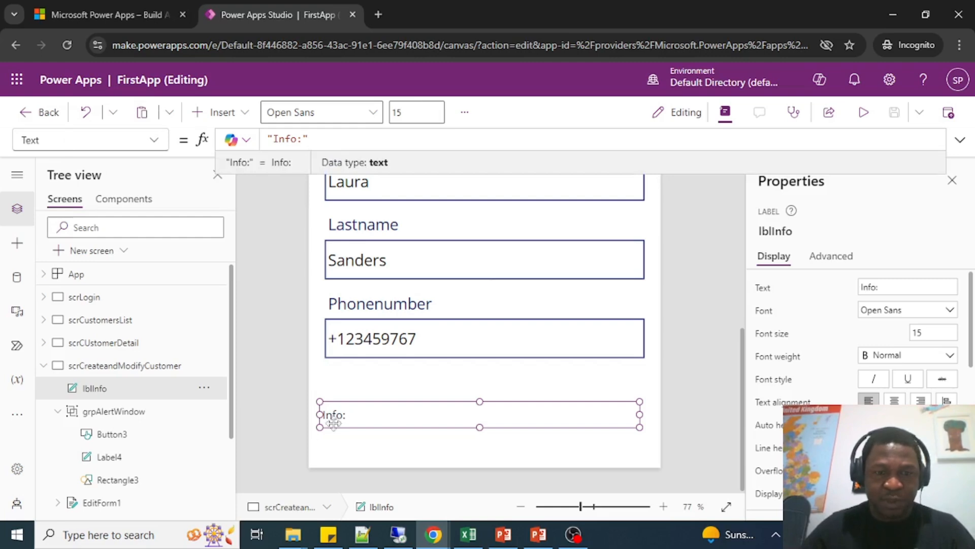
left_click(348, 409)
left_click(343, 138)
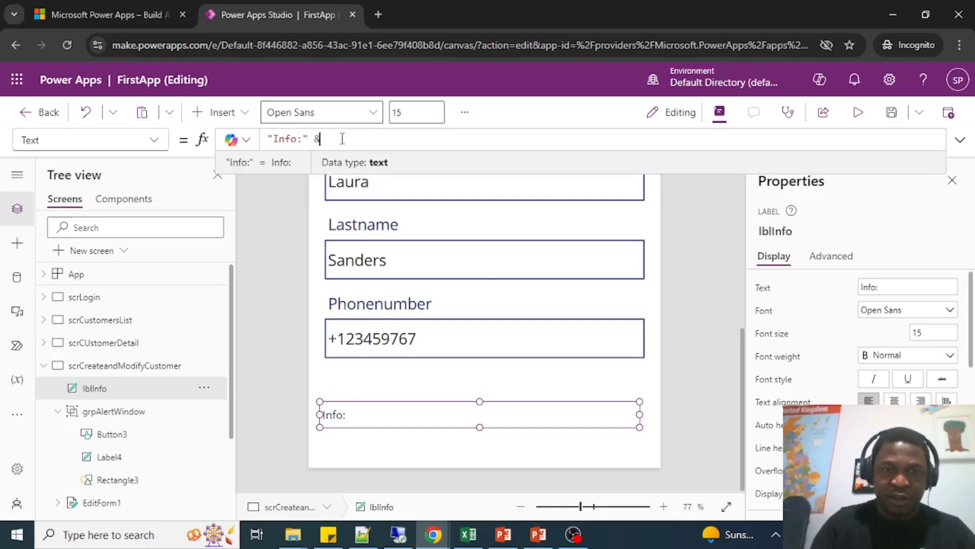
type("& ")
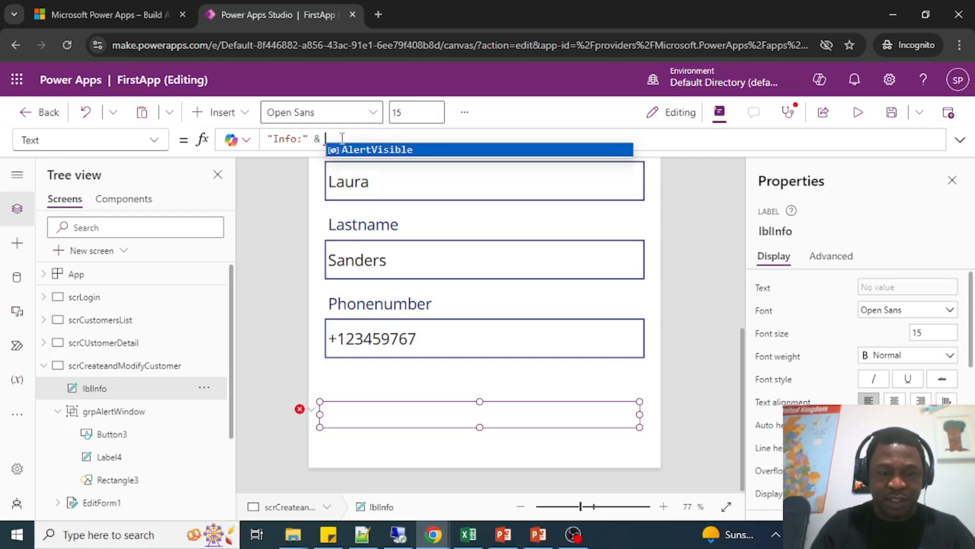
type("msg")
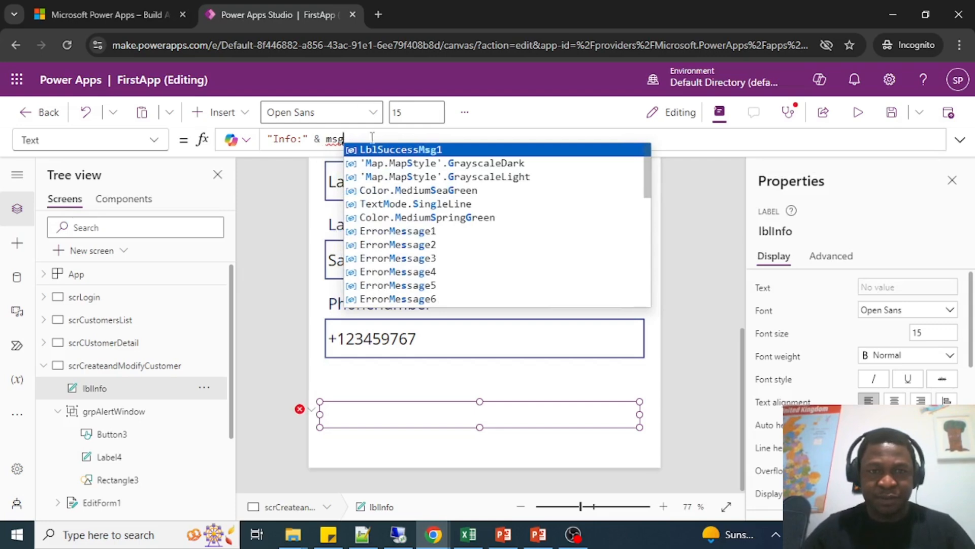
left_click(285, 182)
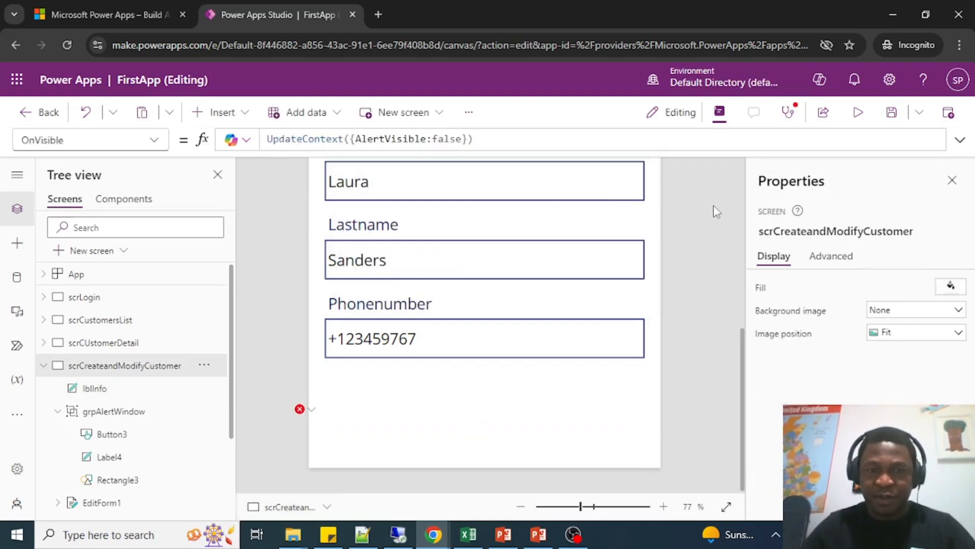
In the save check icon's OnSelect formula, start an UpdateContext({msg: call on a new line below ResetForm(EditForm1).
scroll(711, 285, "up", 6)
left_click(636, 205)
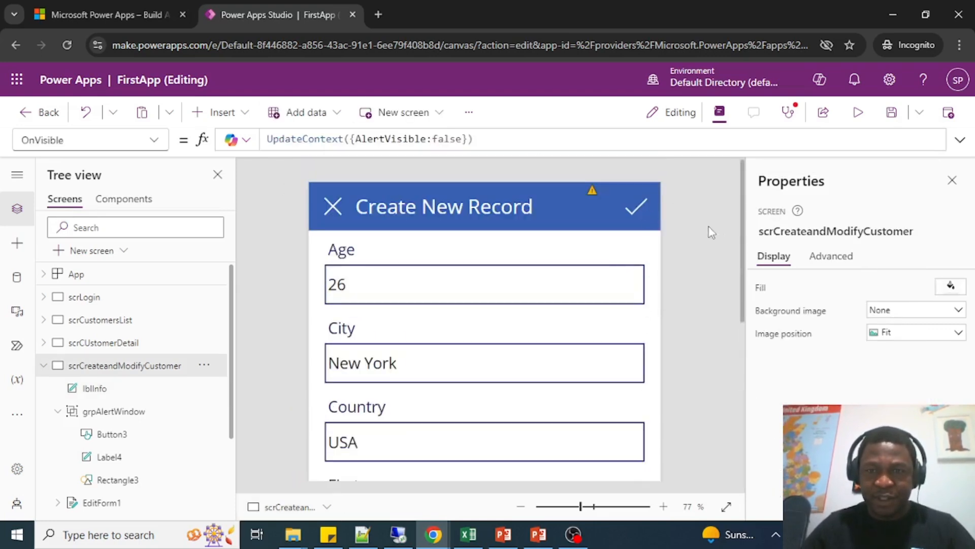
left_click_drag(690, 150, 690, 362)
left_click(416, 181)
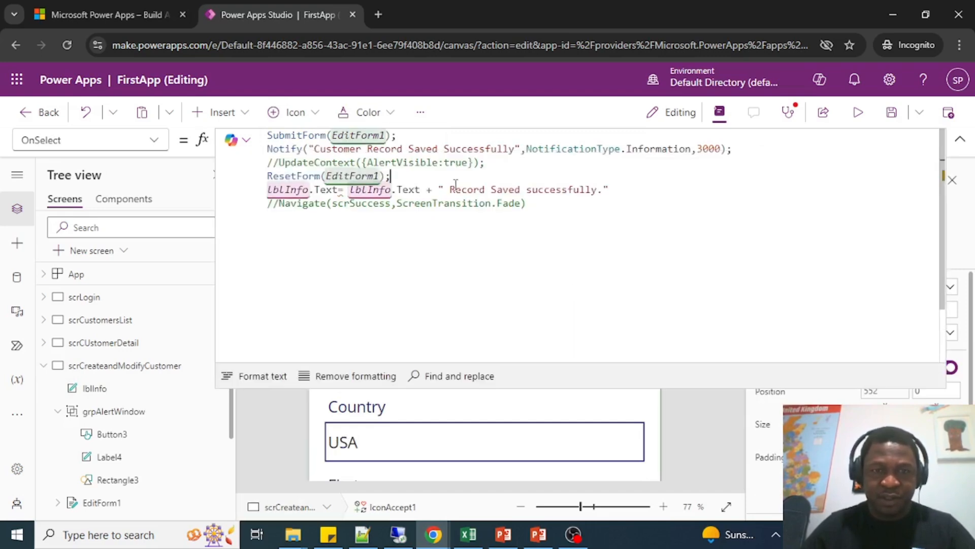
key("Return")
key("Return")
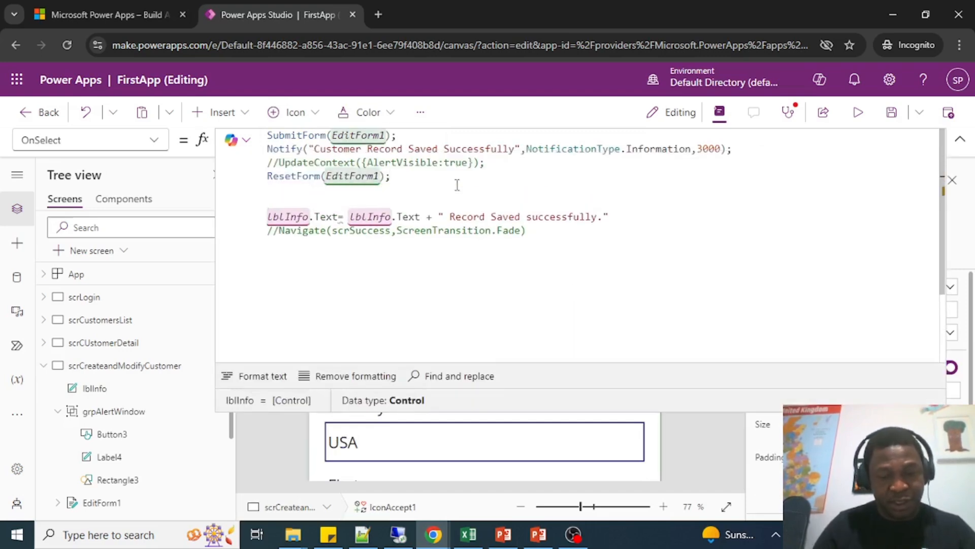
type("UpdateContext")
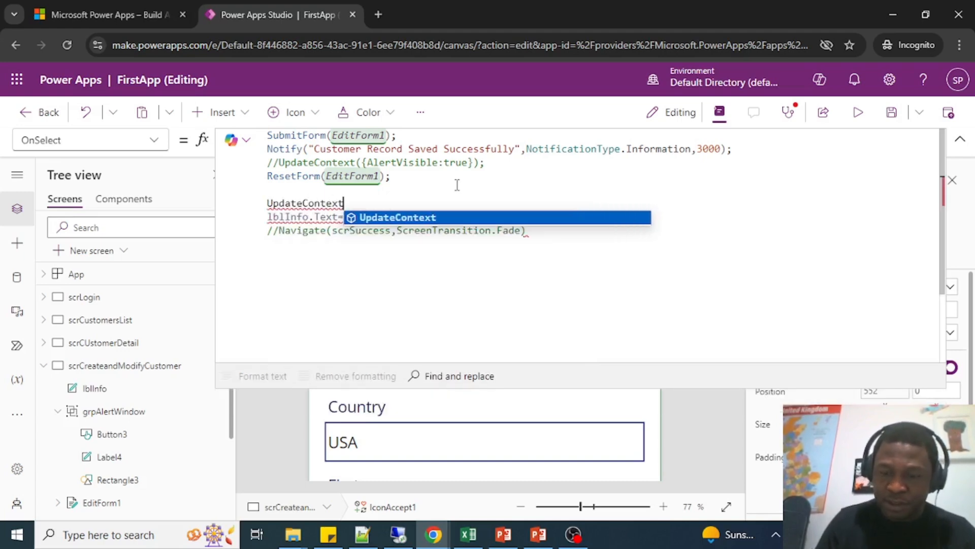
type("([")
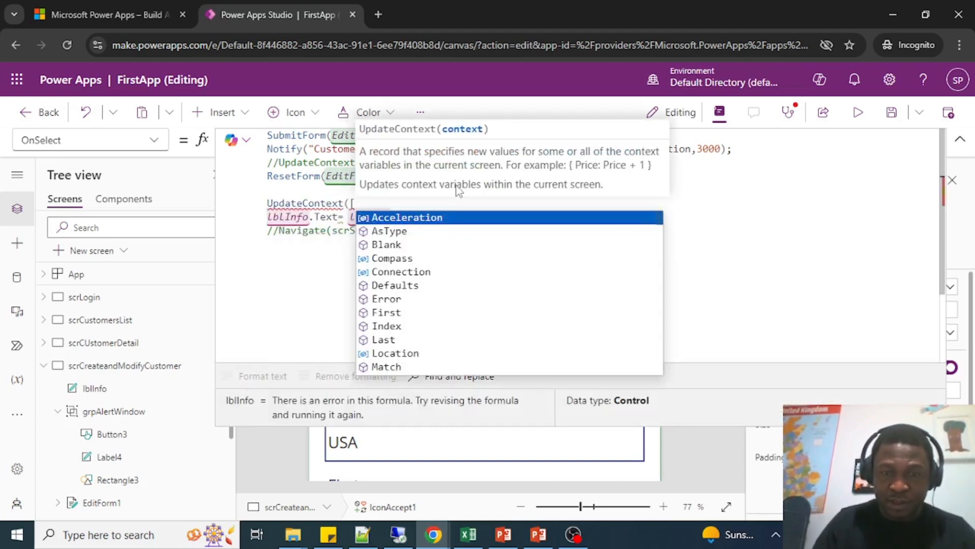
key("BackSpace")
type("{msg")
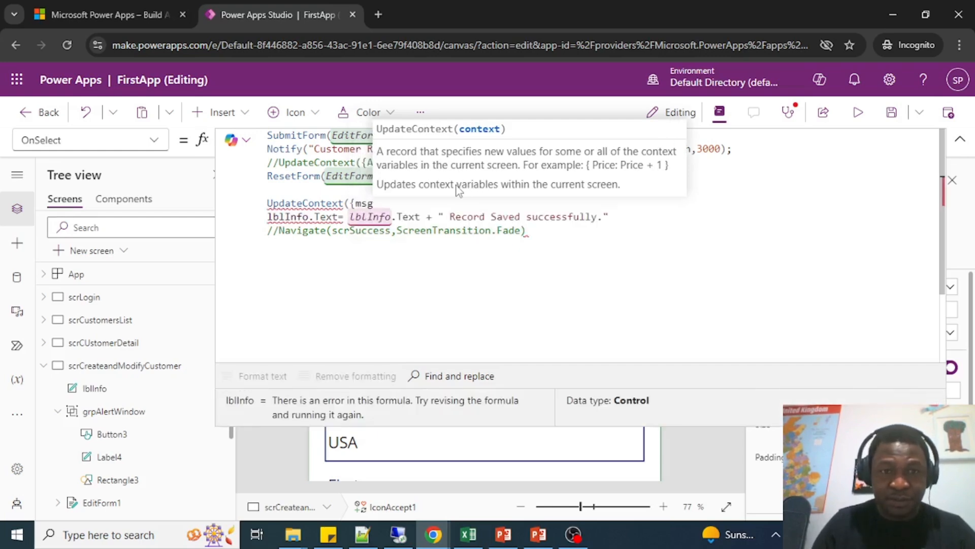
type(":")
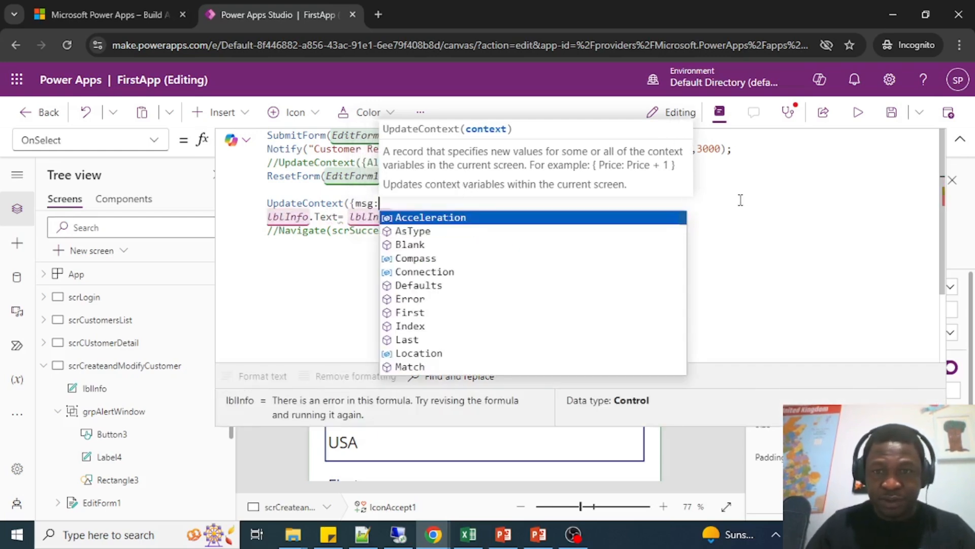
Move " Record Saved successfully." from the lblInfo.Text line into UpdateContext as the msg value, removing that line and closing the call.
left_click(749, 211)
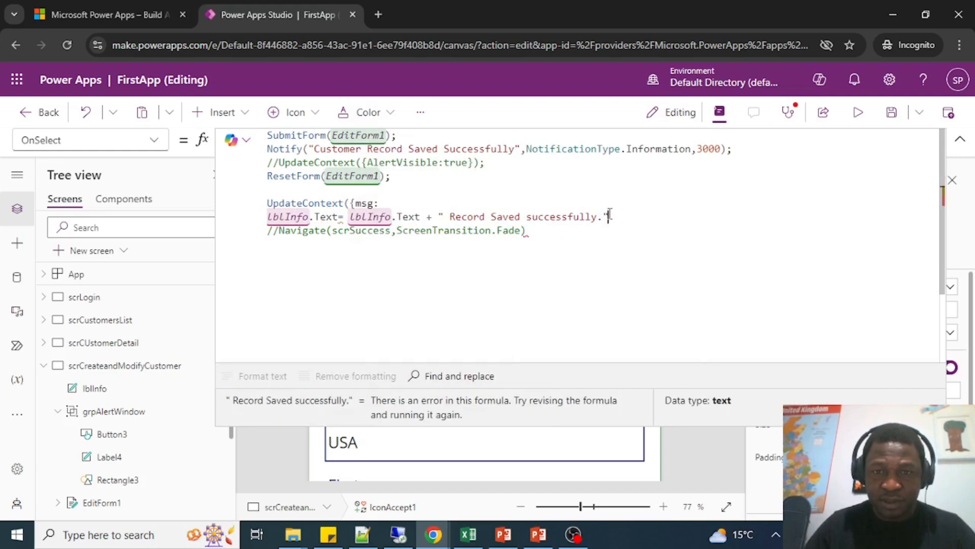
left_click_drag(614, 214, 436, 213)
key("ctrl+c")
key("BackSpace")
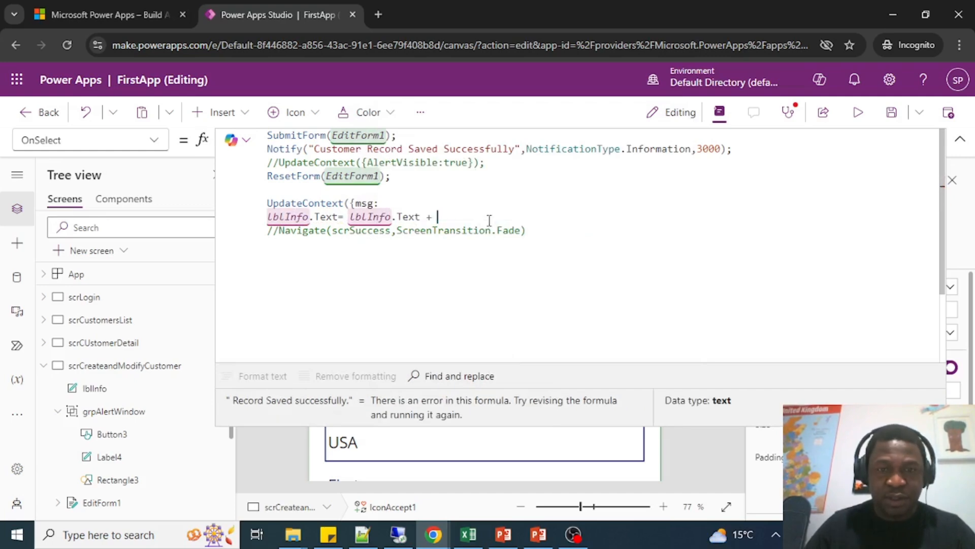
key("shift+Home")
key("BackSpace")
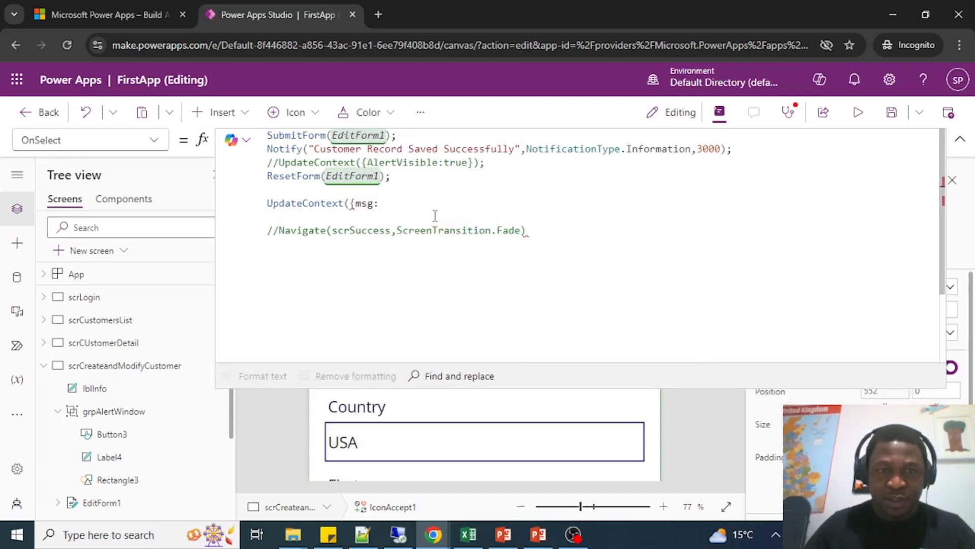
left_click(431, 209)
key("ctrl+v")
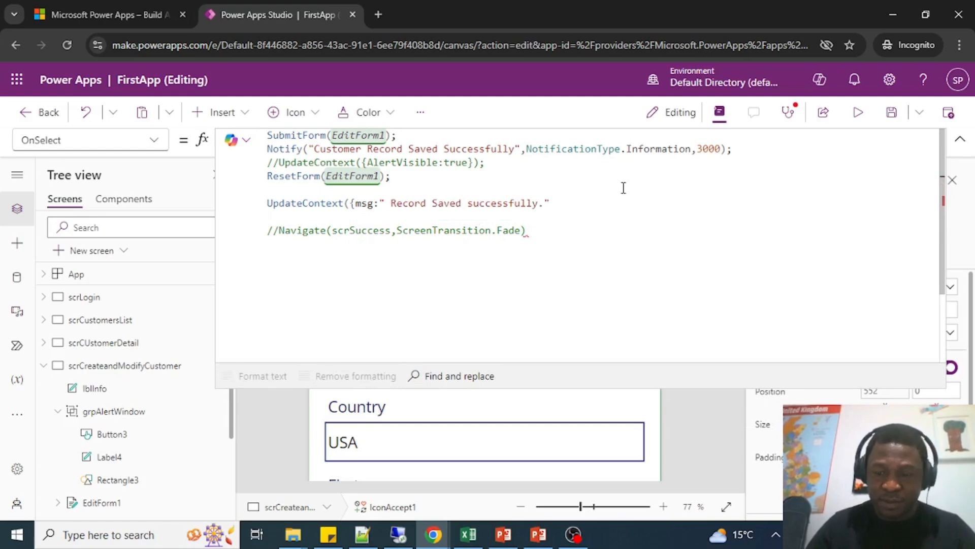
type("}")
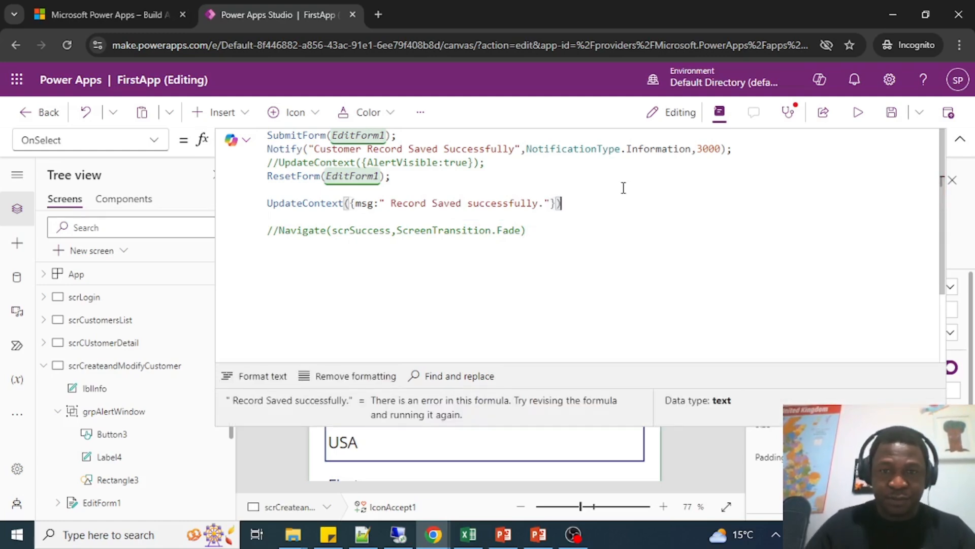
Try to prepend the existing msg variable to the success text in UpdateContext using the & operator.
left_click(399, 228)
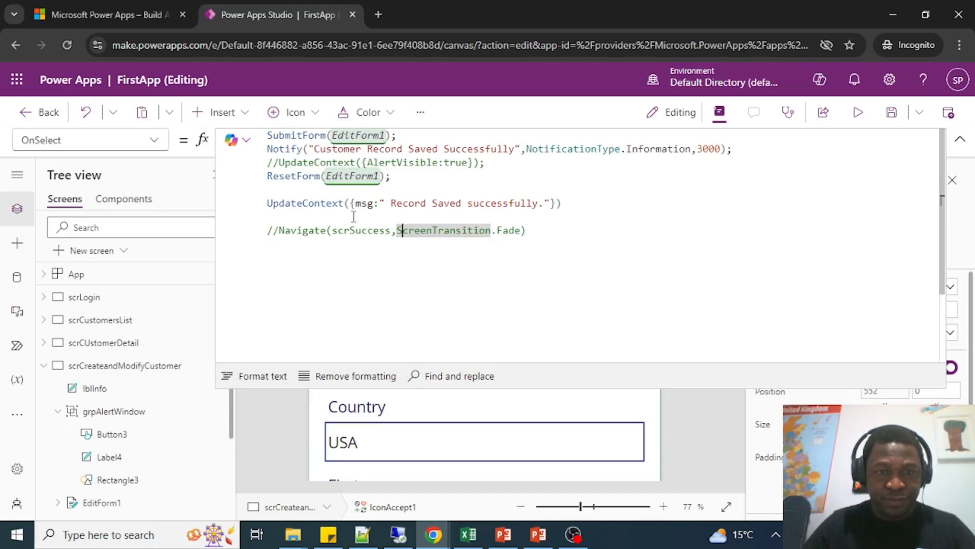
left_click(378, 203)
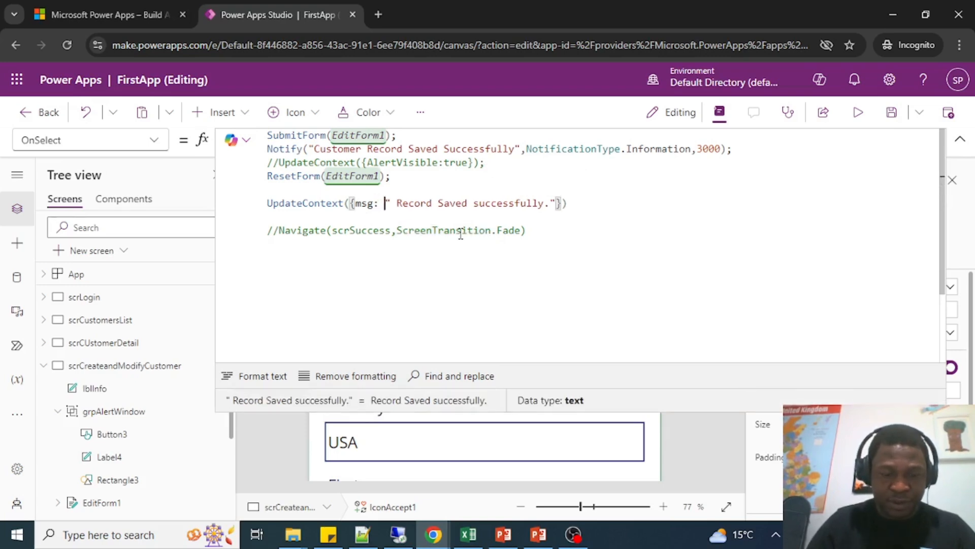
type("ms")
type("7 +")
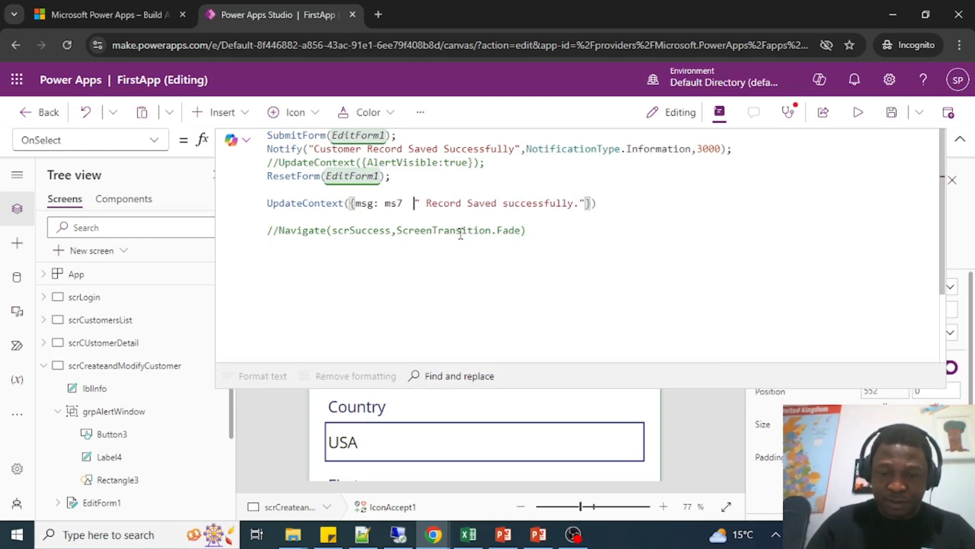
key("BackSpace")
type("&")
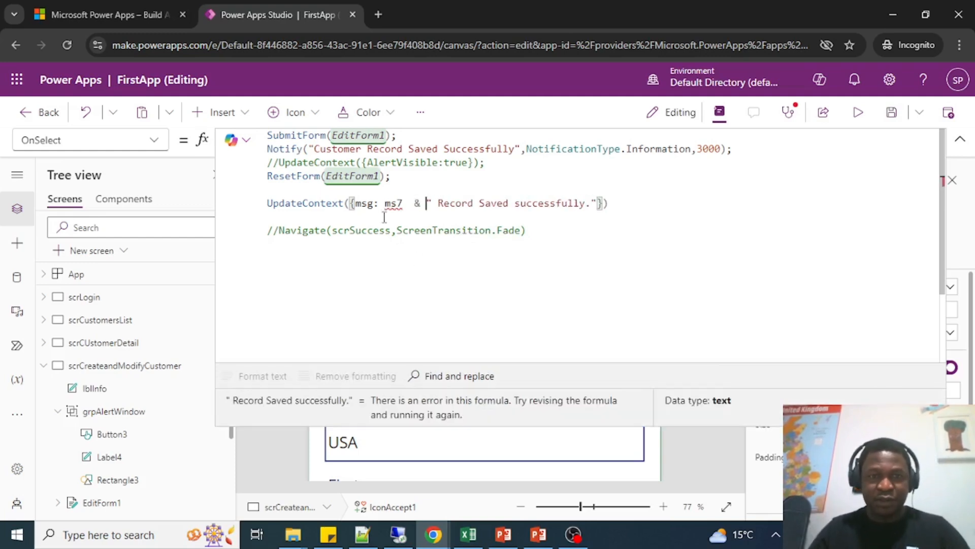
left_click(400, 204)
key("BackSpace")
type("g")
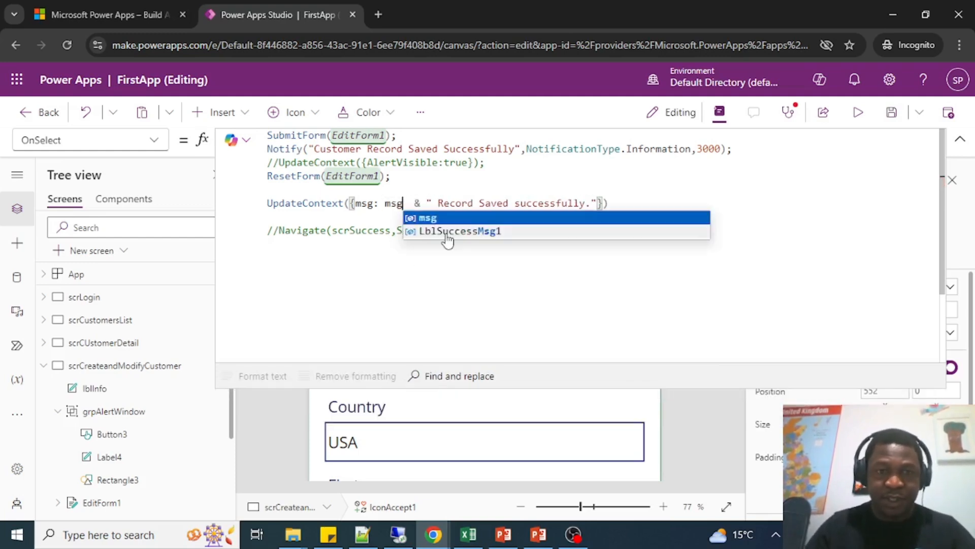
left_click(330, 218)
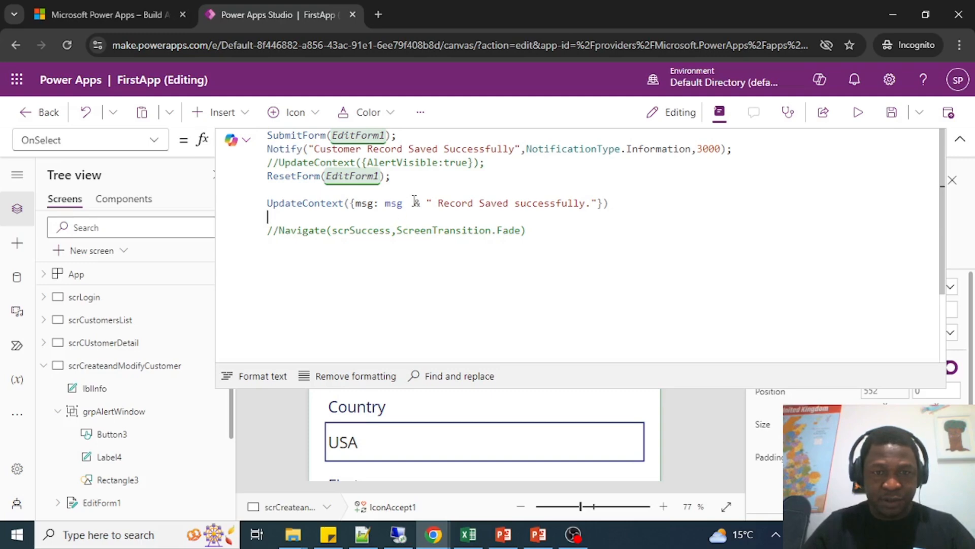
Remove the msg & concatenation and the text's leading space, leaving UpdateContext({msg:"Record Saved successfully."}).
left_click(432, 202)
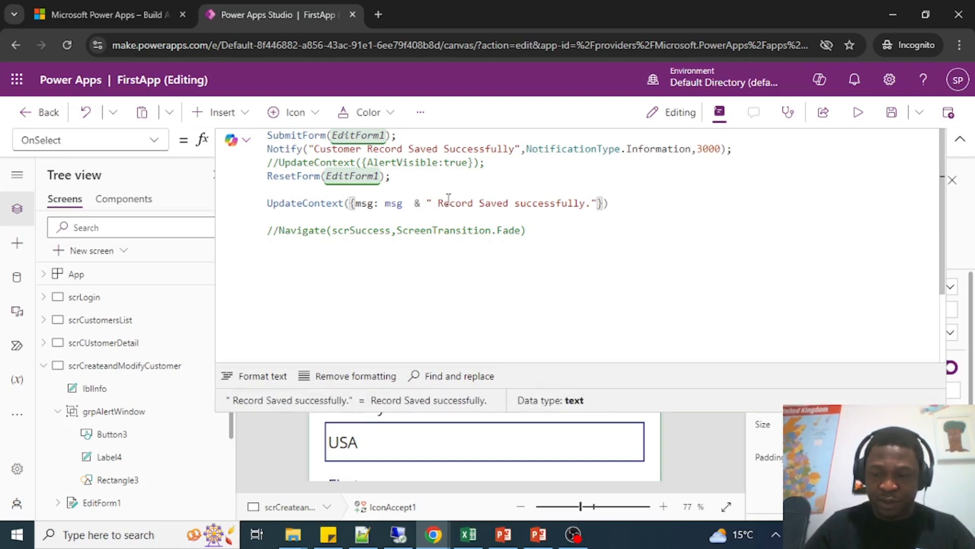
key("Delete")
key("Left")
key("Left")
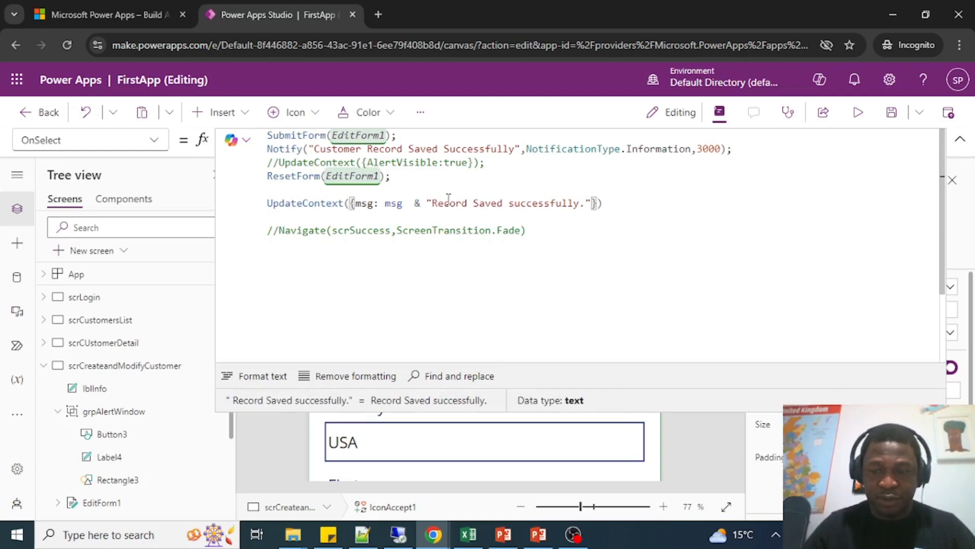
key("BackSpace")
key("BackSpace")
key("BackSpace")
key("BackSpace")
key("BackSpace")
key("BackSpace")
key("BackSpace")
key("BackSpace")
key("BackSpace")
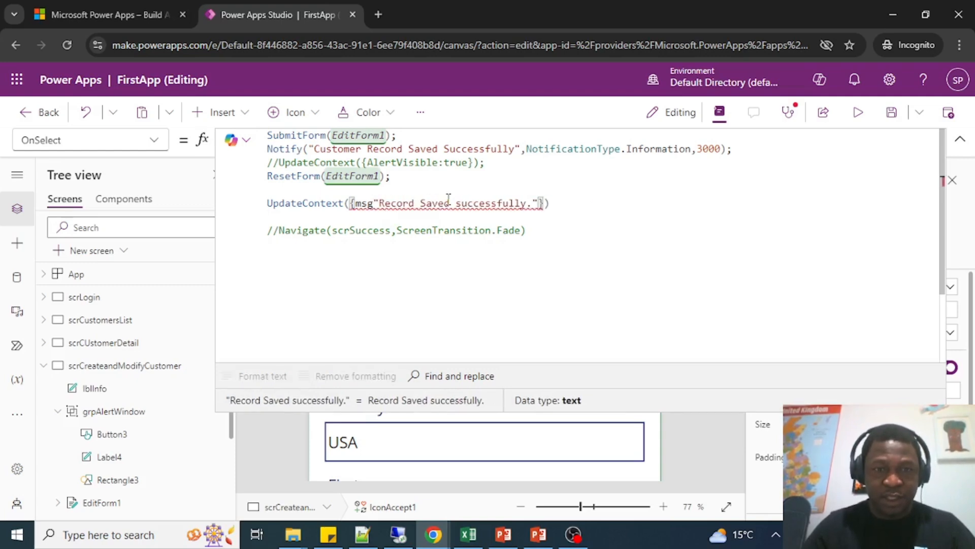
type(":")
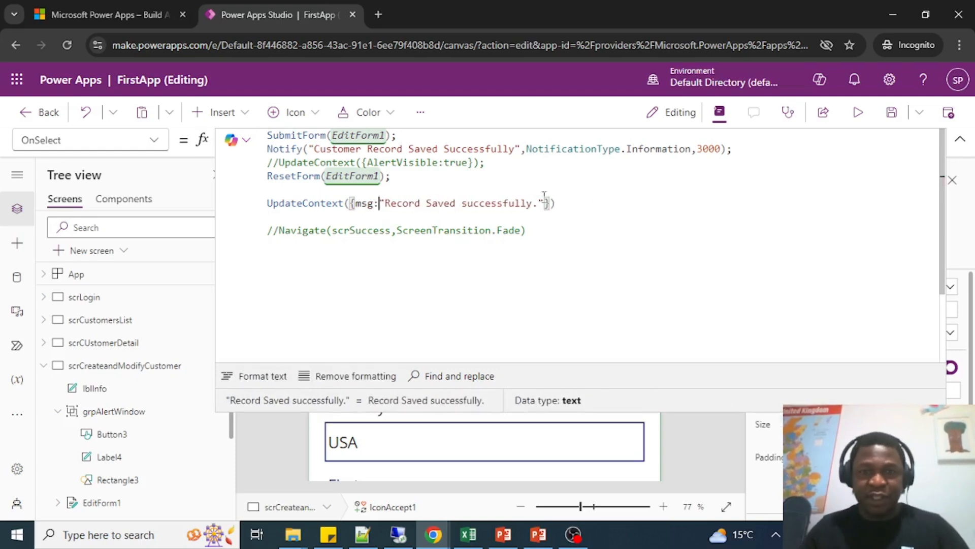
left_click(567, 222)
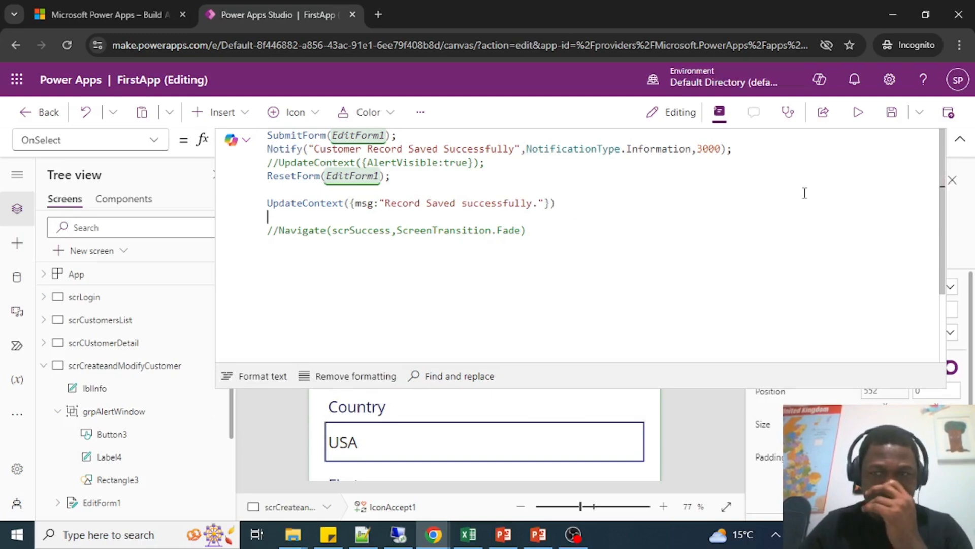
Collapse the formula editor and inspect the Text formula of the lblInfo label below the Phonenumber field.
left_click(960, 139)
scroll(516, 374, "down", 5)
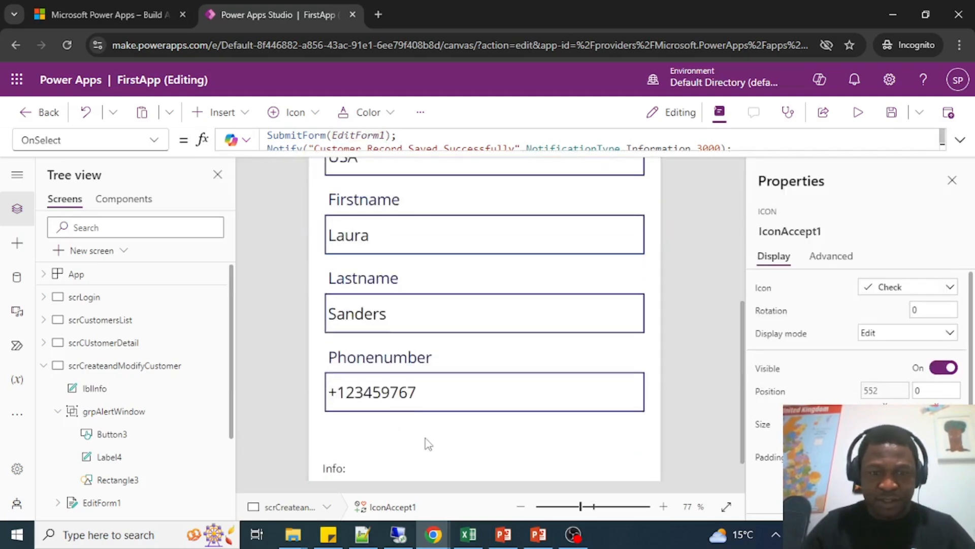
left_click(344, 475)
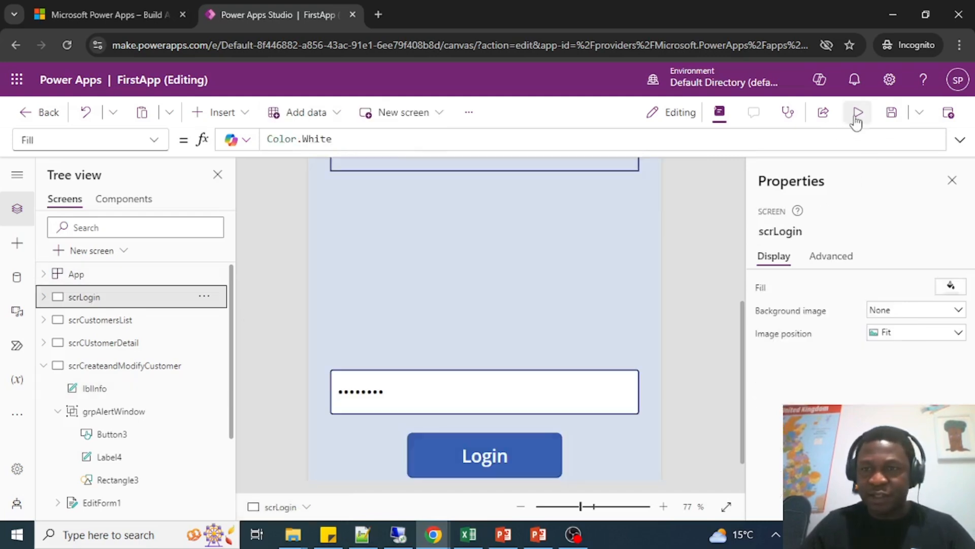
Preview the app from its login page, log in and open the form for a new customer record.
left_click(856, 113)
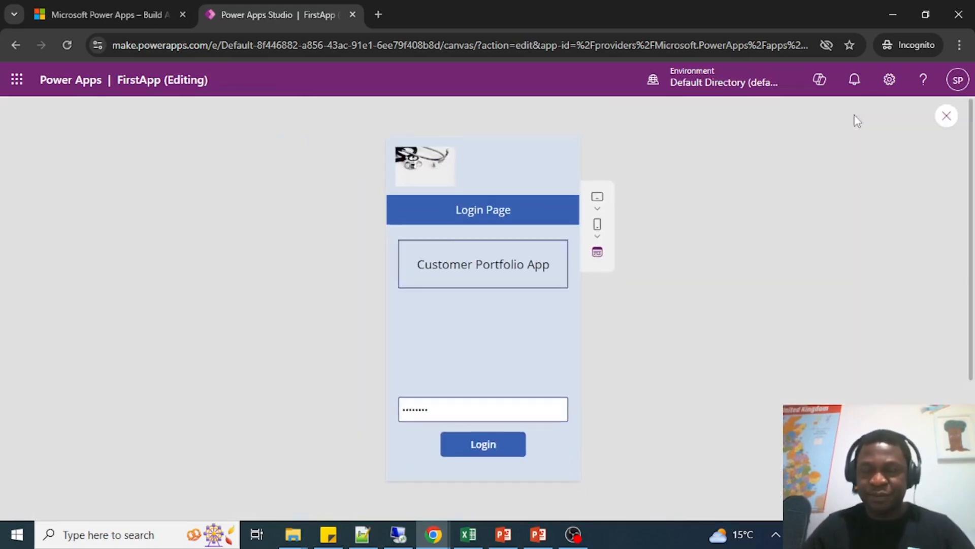
left_click(463, 449)
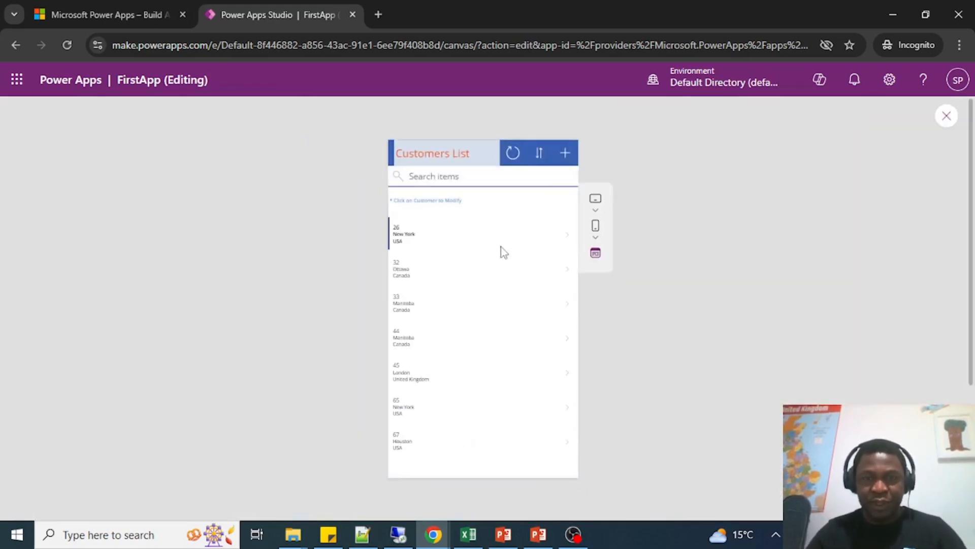
left_click(566, 161)
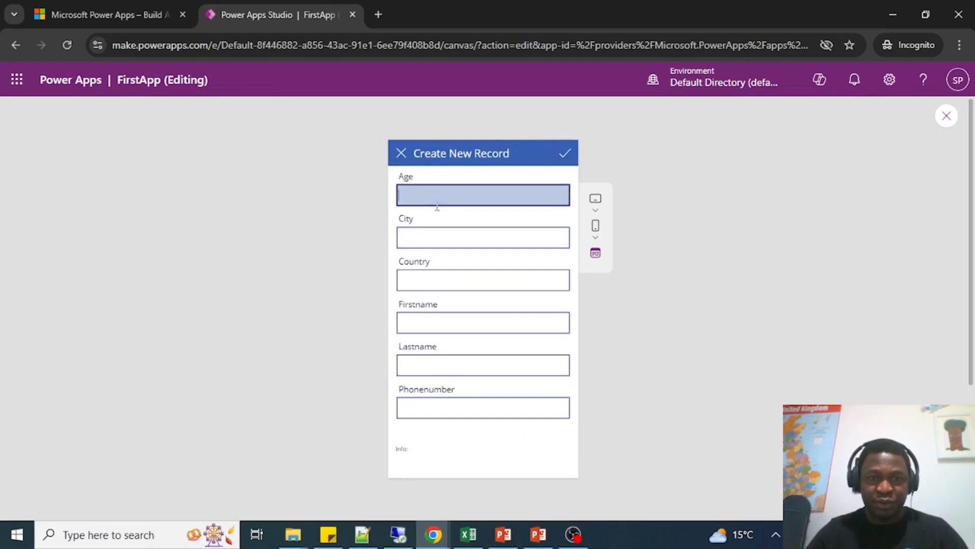
Fill in the new record with age 56, city IOwa, country USA and the customer's first name, last name and phone number.
key("Tab")
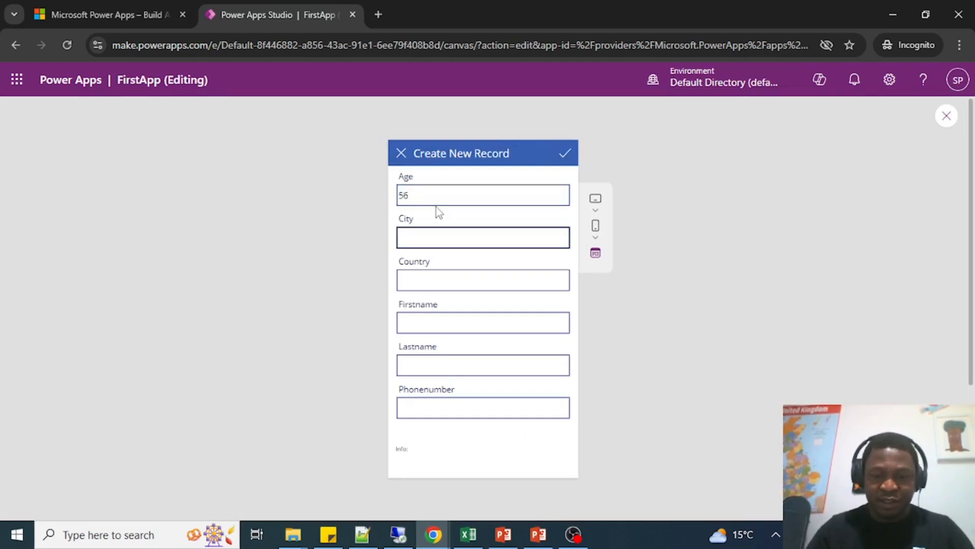
type("IOwa")
key("Tab")
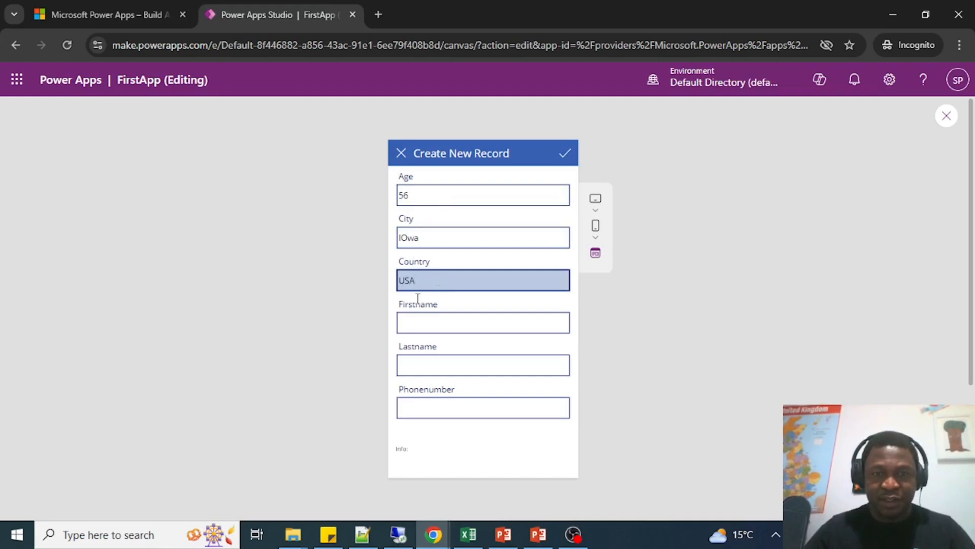
left_click(422, 324)
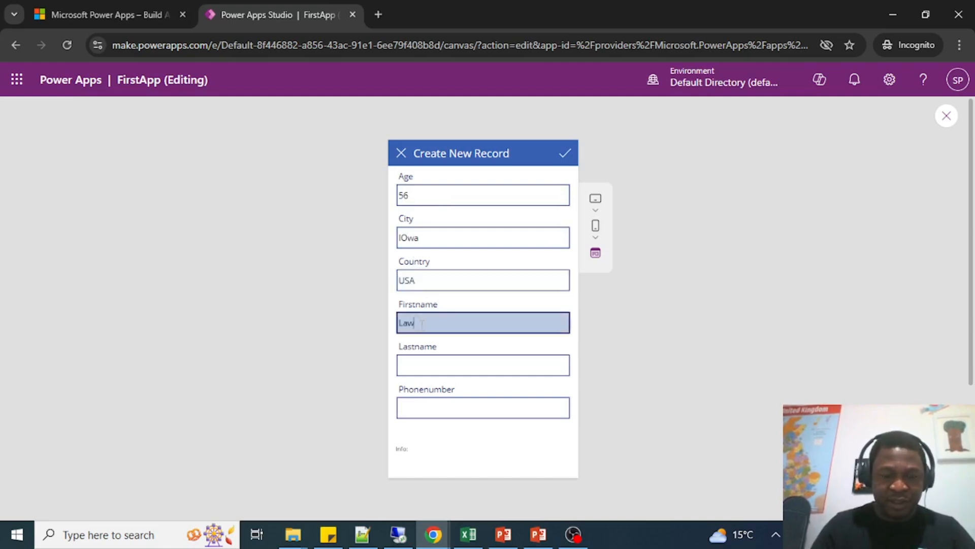
key("Tab")
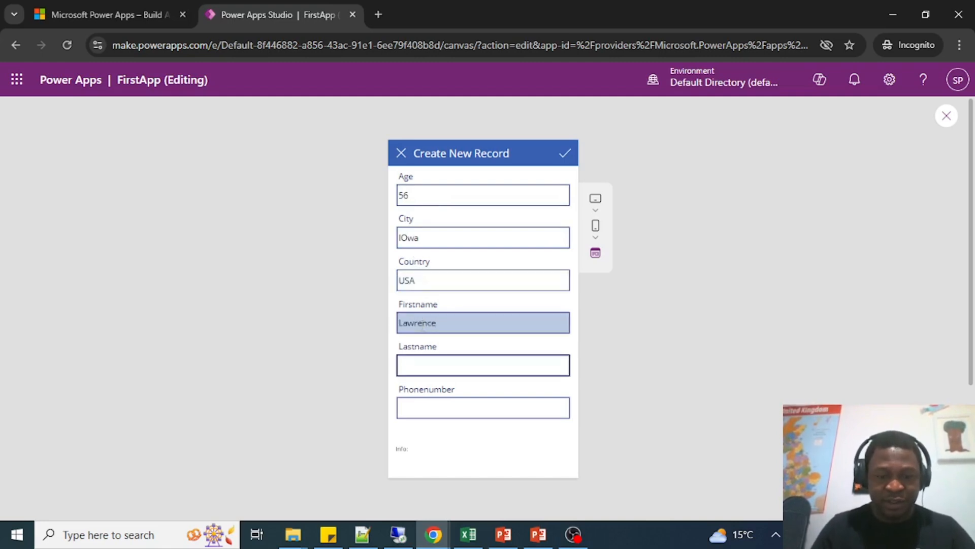
left_click(423, 407)
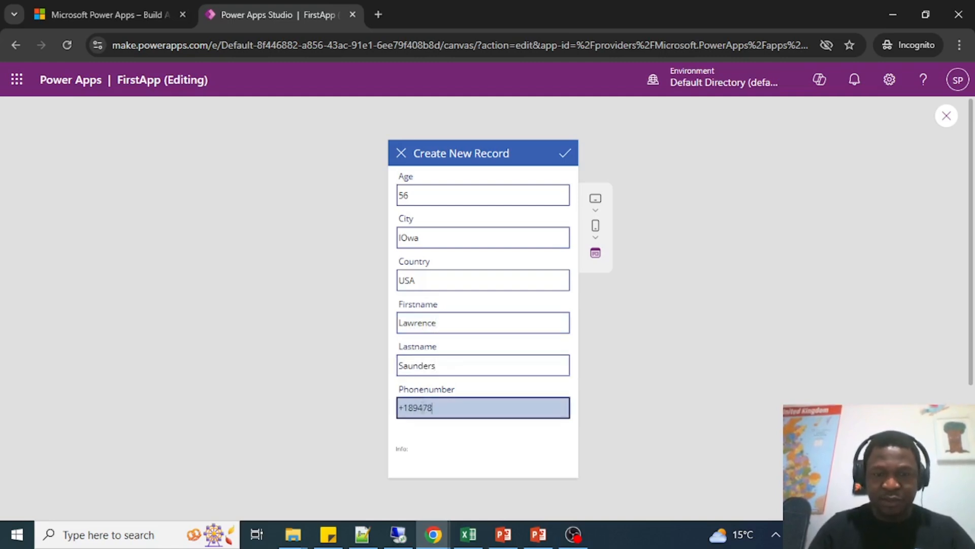
Save the new customer record and highlight the message text in the info label below the form.
left_click(565, 154)
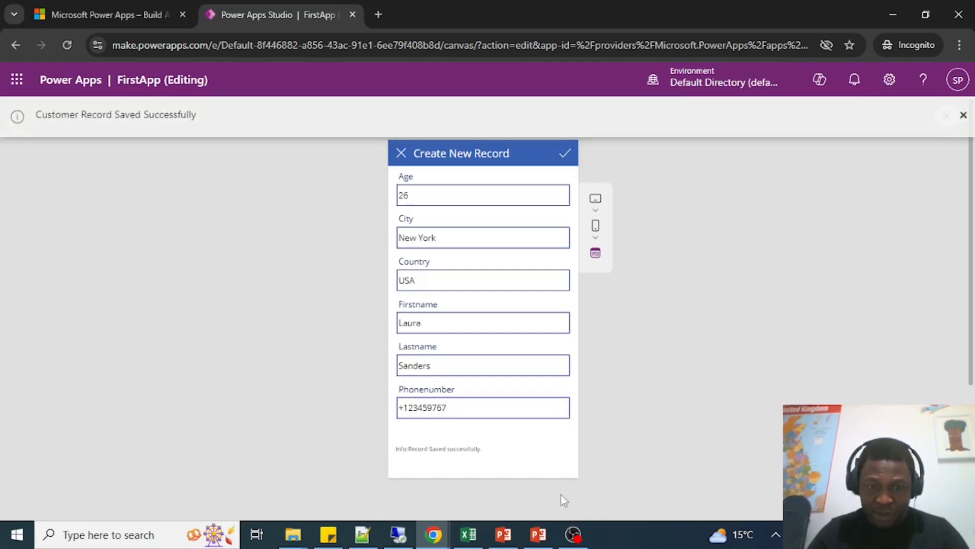
left_click_drag(485, 449, 407, 449)
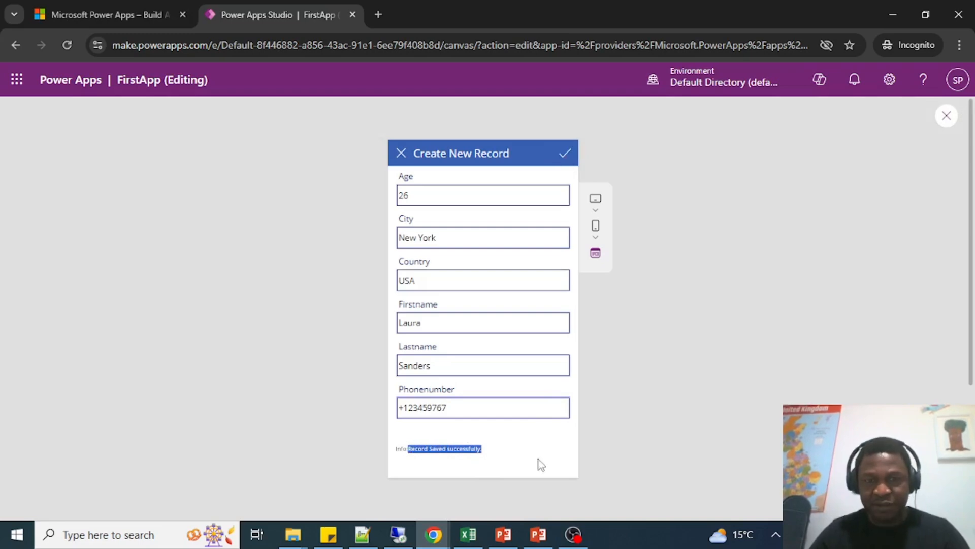
Clear the text highlight, close the app preview and dismiss the tip about testing on the canvas.
left_click(504, 451)
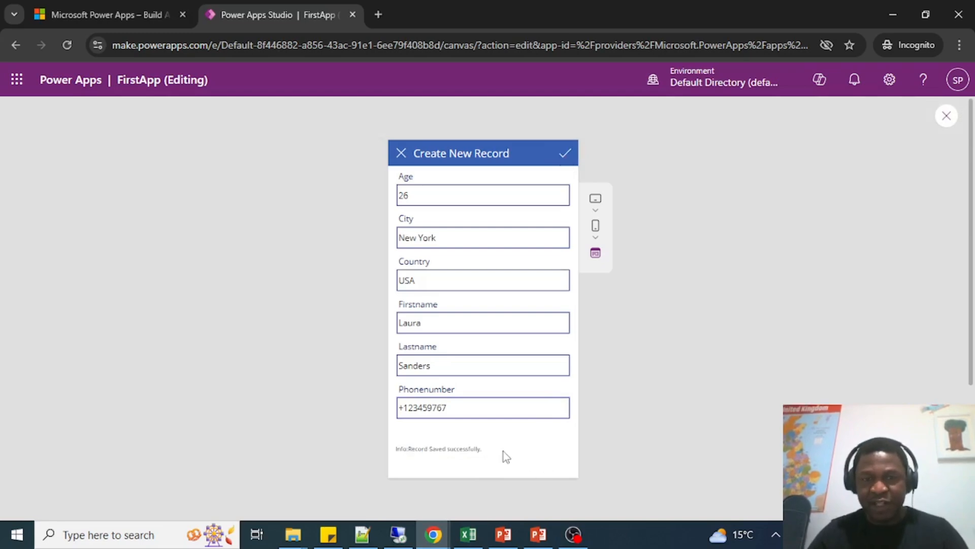
left_click(945, 116)
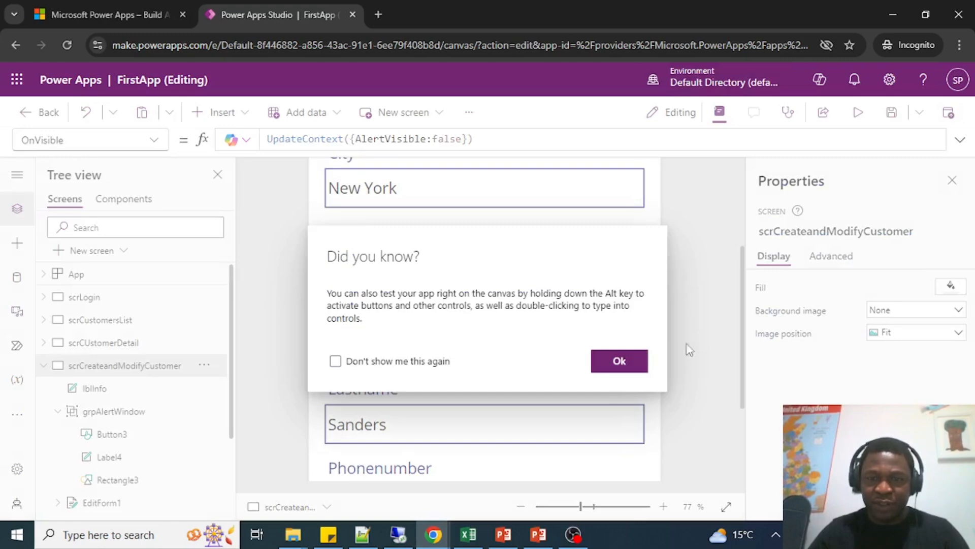
left_click(615, 363)
Review the OnSelect formula of the check icon in the Create New Record header, highlight its Notify function, and collapse the formula editor.
scroll(634, 425, "down", 3)
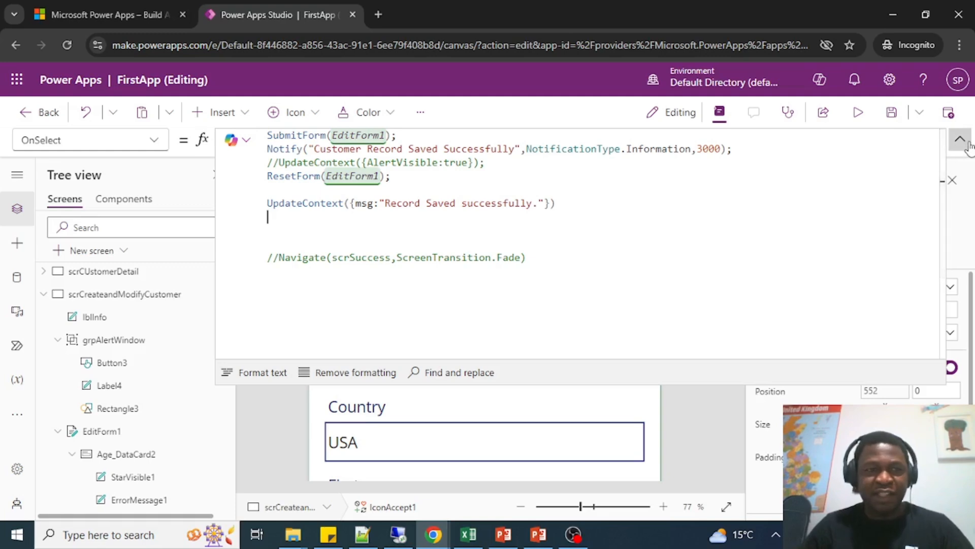
left_click(960, 140)
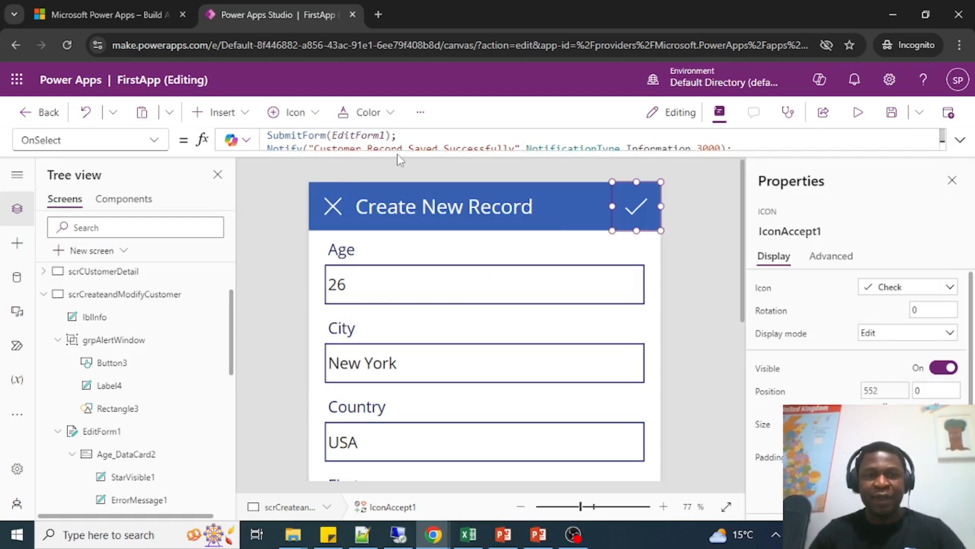
left_click_drag(397, 151, 390, 314)
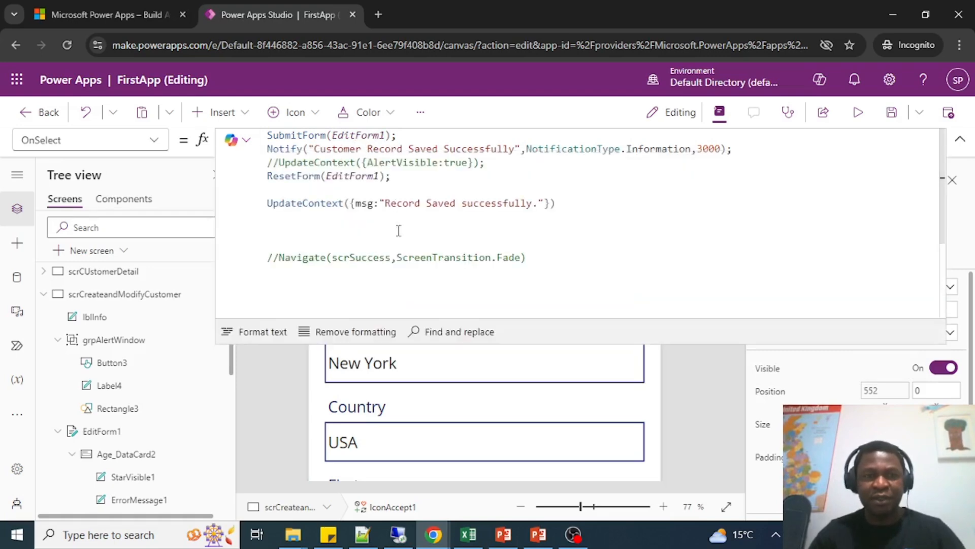
left_click(385, 185)
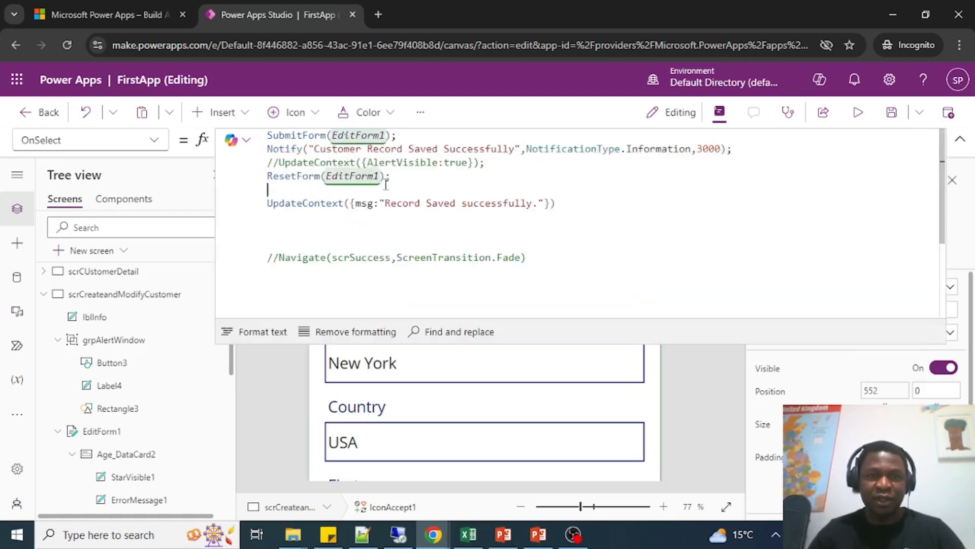
double_click(279, 147)
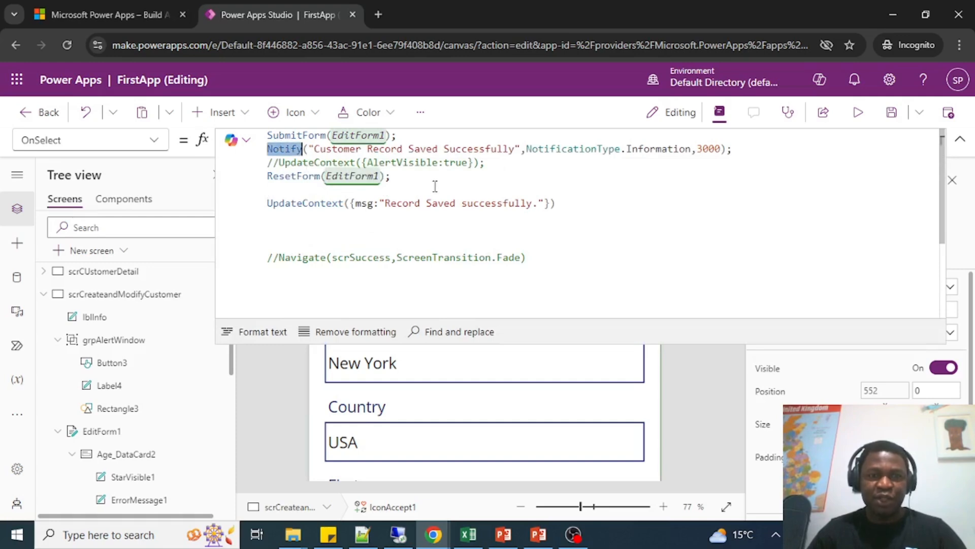
left_click(486, 182)
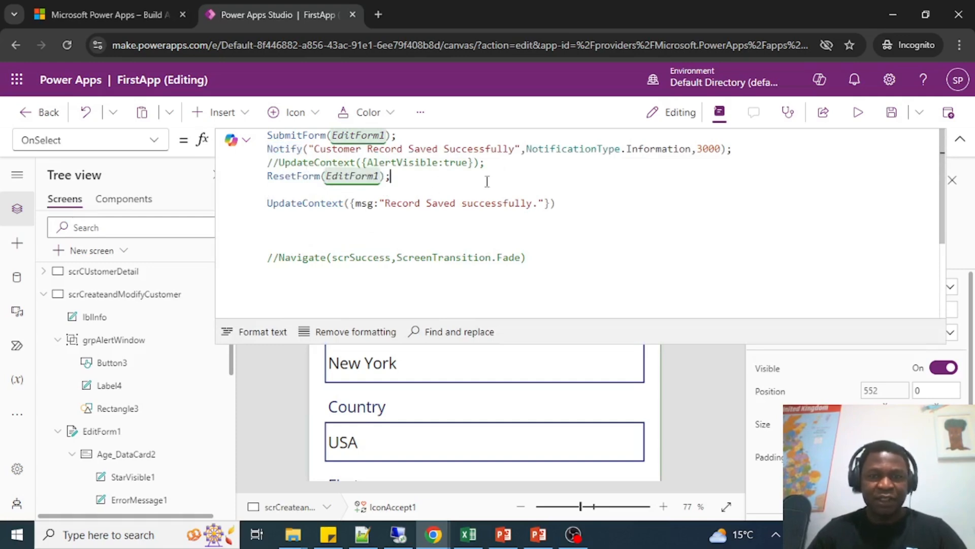
left_click(960, 139)
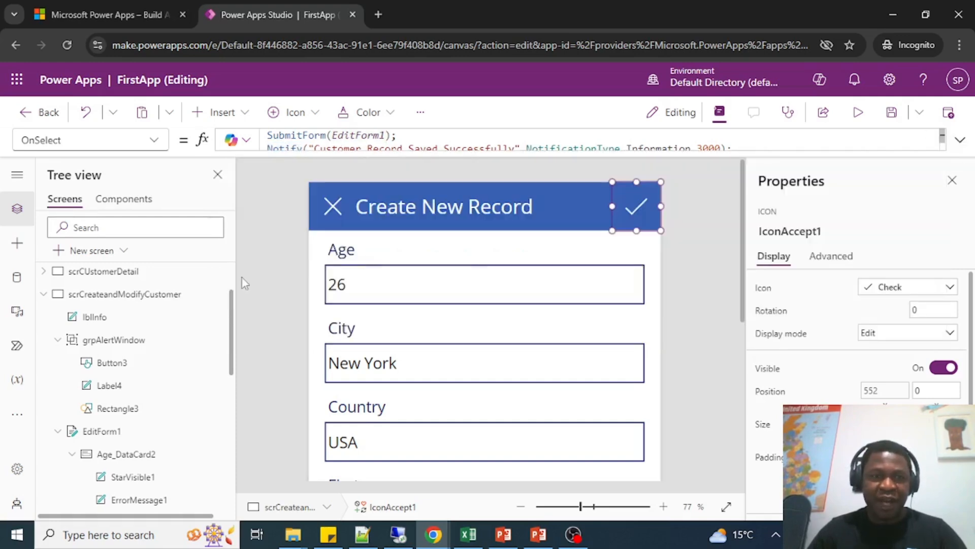
Collapse the scrCreateandModifyCustomer screen's controls and examine the full layout of the scrSuccess screen.
left_click(43, 294)
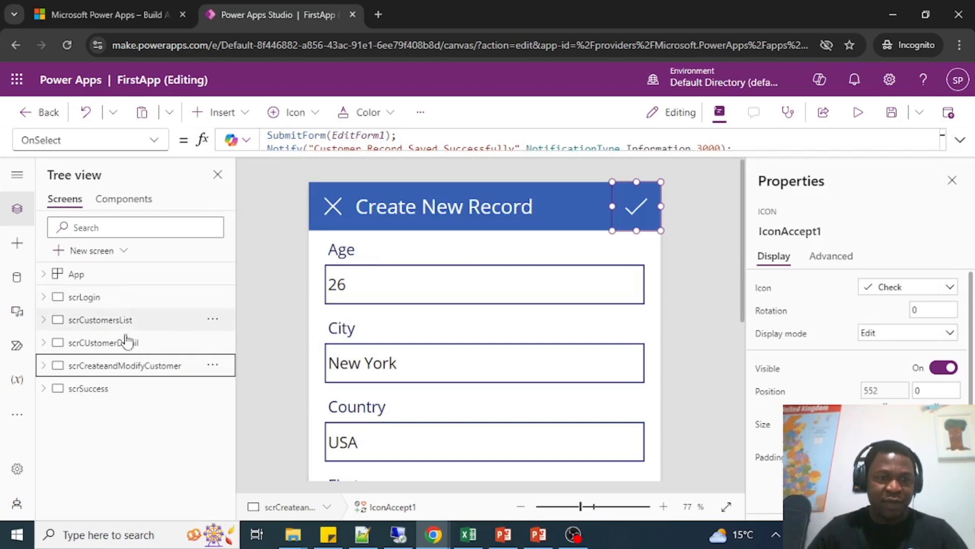
left_click(85, 389)
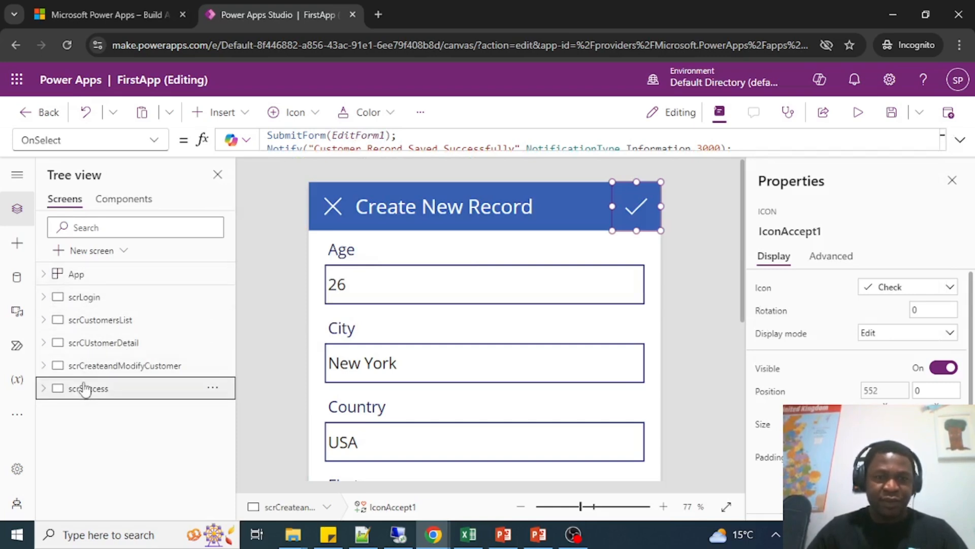
scroll(528, 330, "down", 5)
scroll(566, 348, "up", 3)
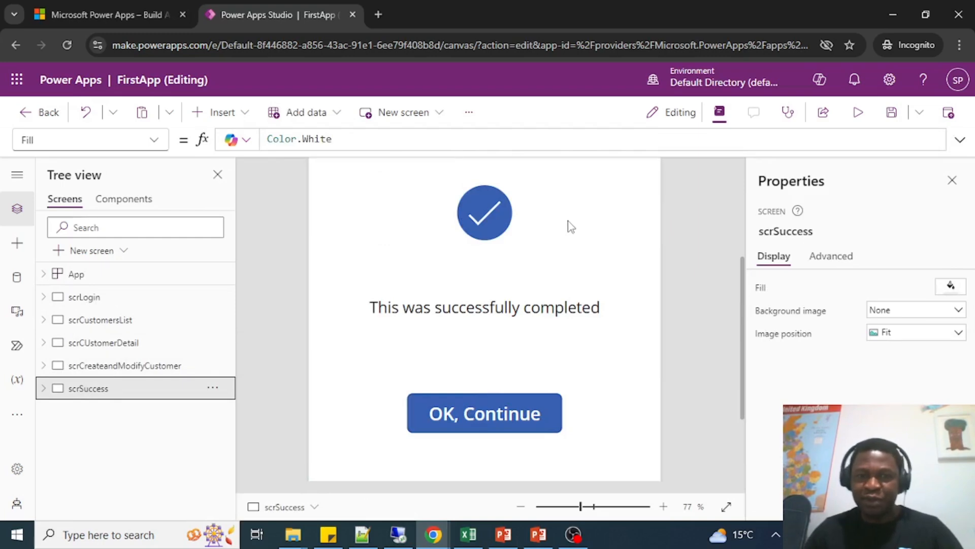
scroll(506, 363, "down", 3)
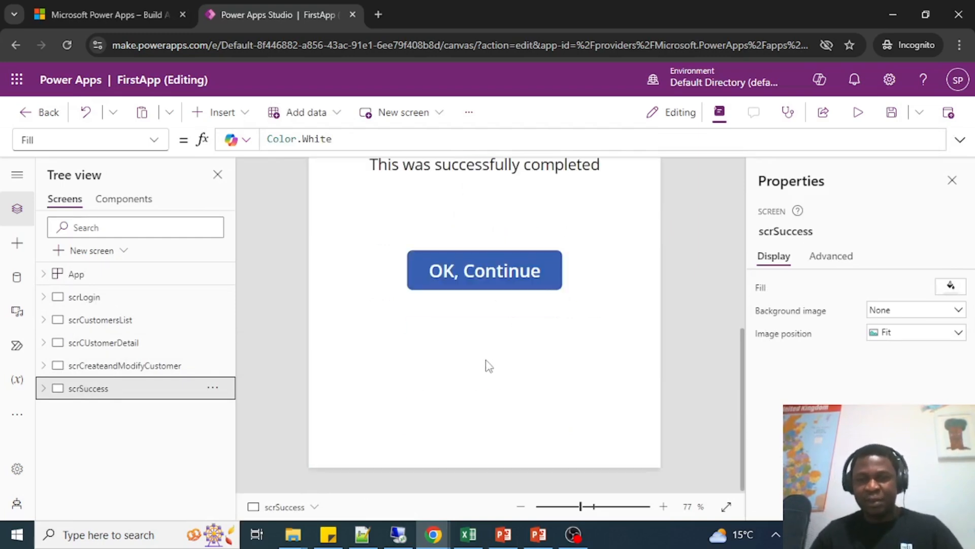
scroll(701, 215, "up", 3)
scroll(700, 213, "up", 4)
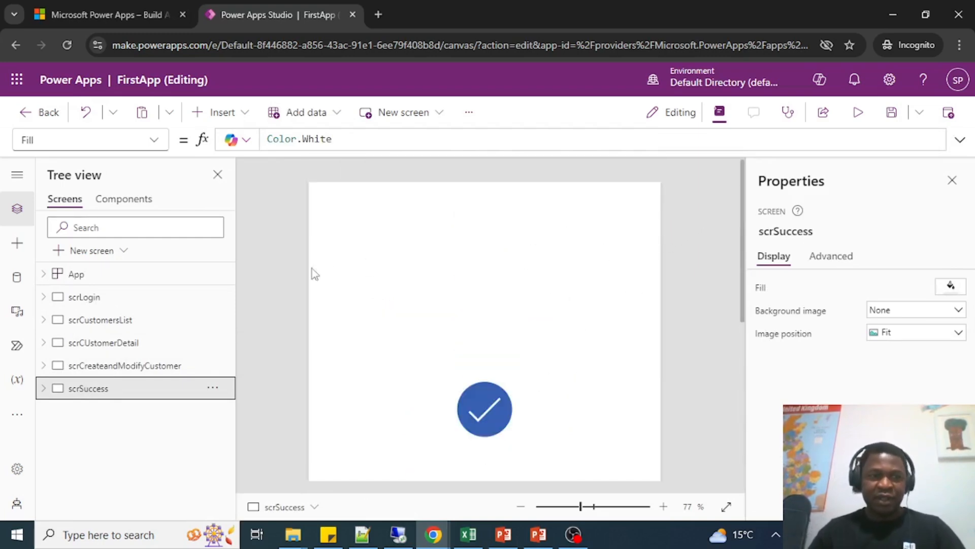